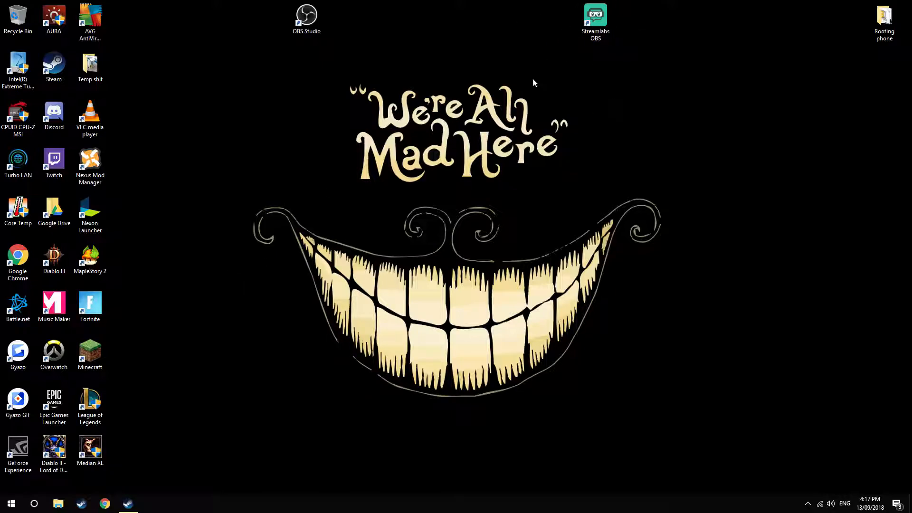
# Search the web for "streamlabs obs" in Chrome and open the official Streamlabs homepage
pyautogui.click(104, 504)
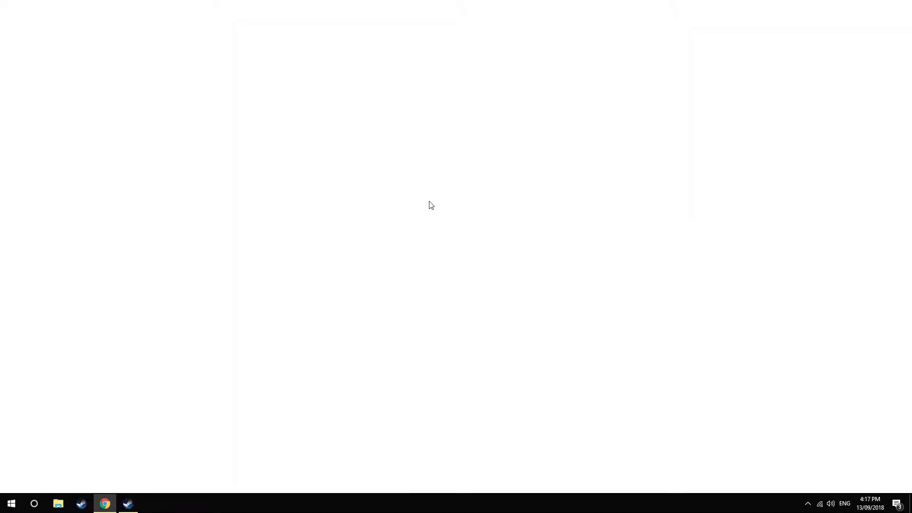
pyautogui.write('streaml')
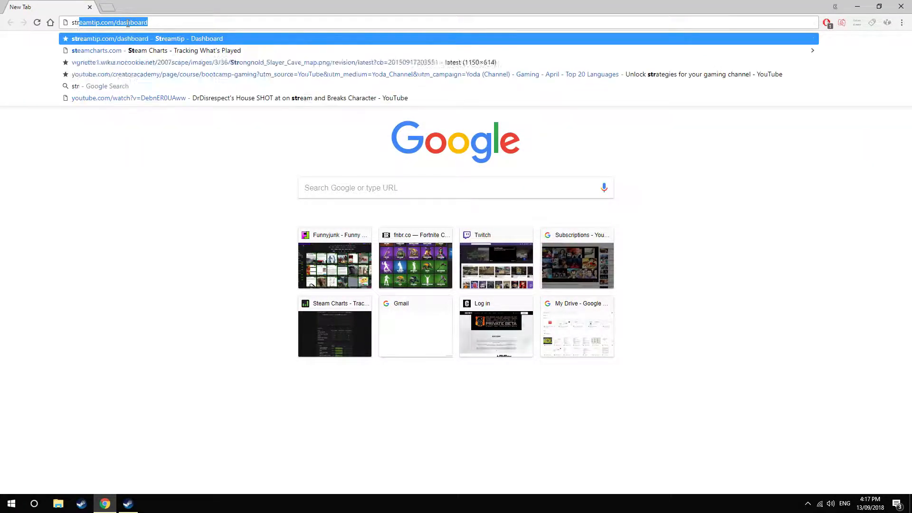
pyautogui.write('abs obs')
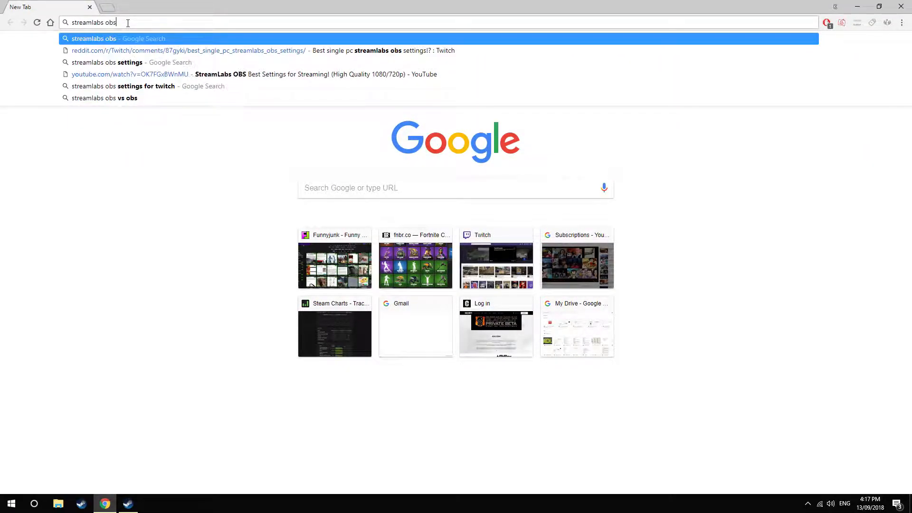
pyautogui.press('Return')
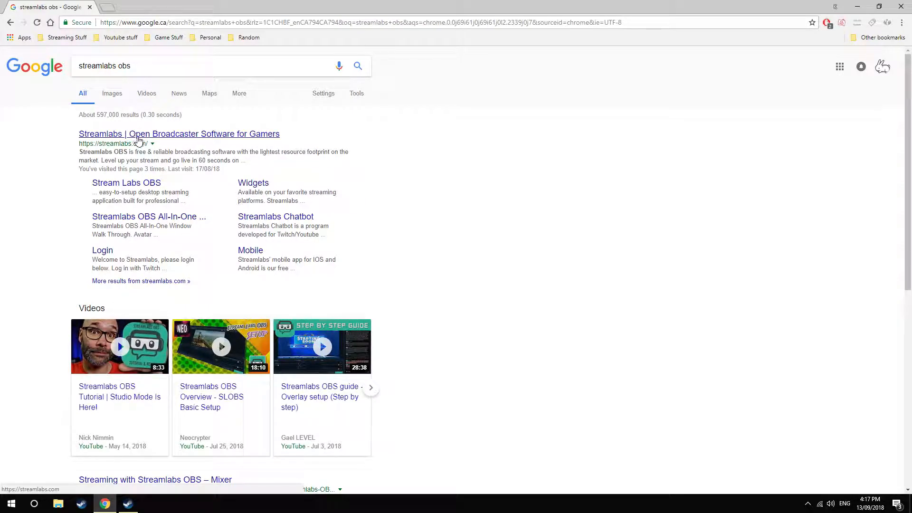
pyautogui.click(176, 135)
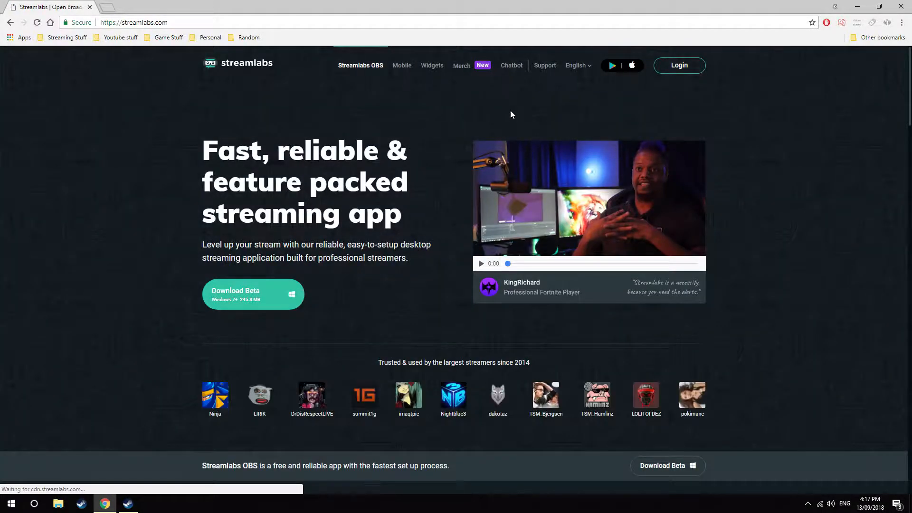
# Start downloading the Streamlabs OBS beta installer for Windows and cancel saving the file
pyautogui.click(275, 308)
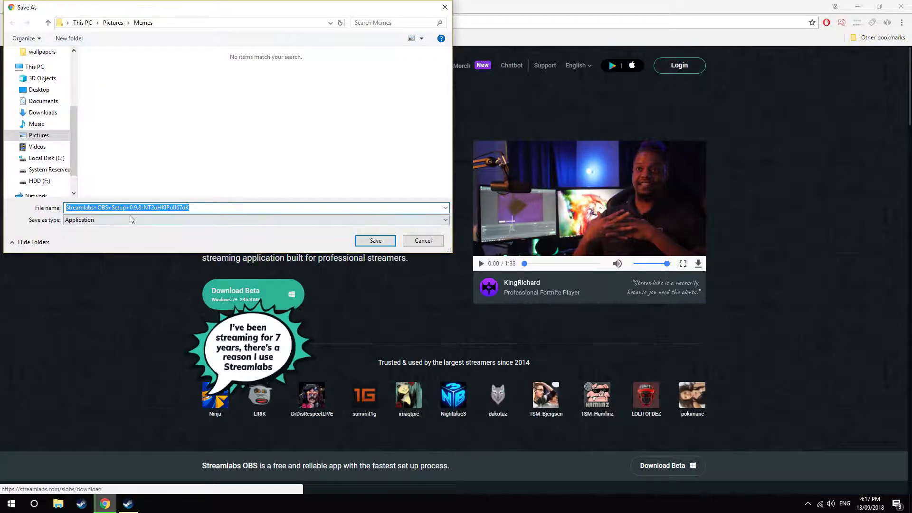
pyautogui.click(407, 241)
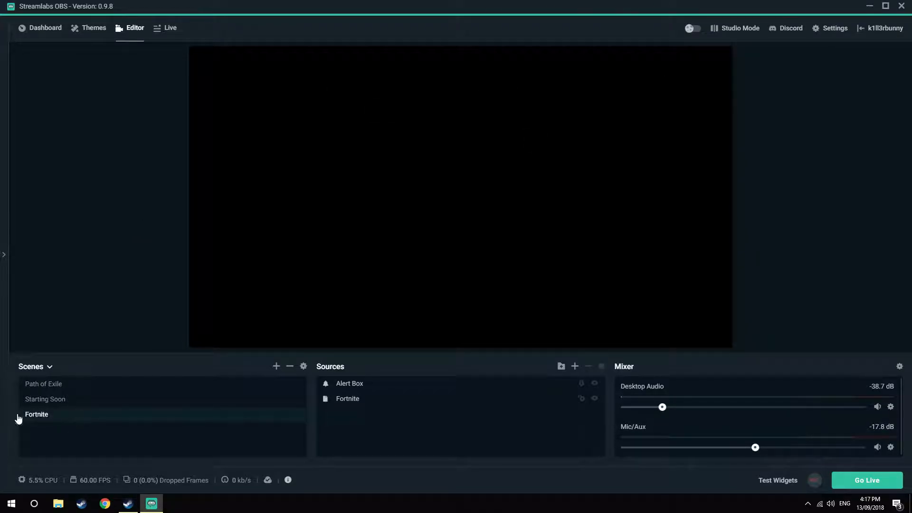
# Look at the dashboard in Streamlabs OBS and log out of the current account from the editor
pyautogui.click(50, 30)
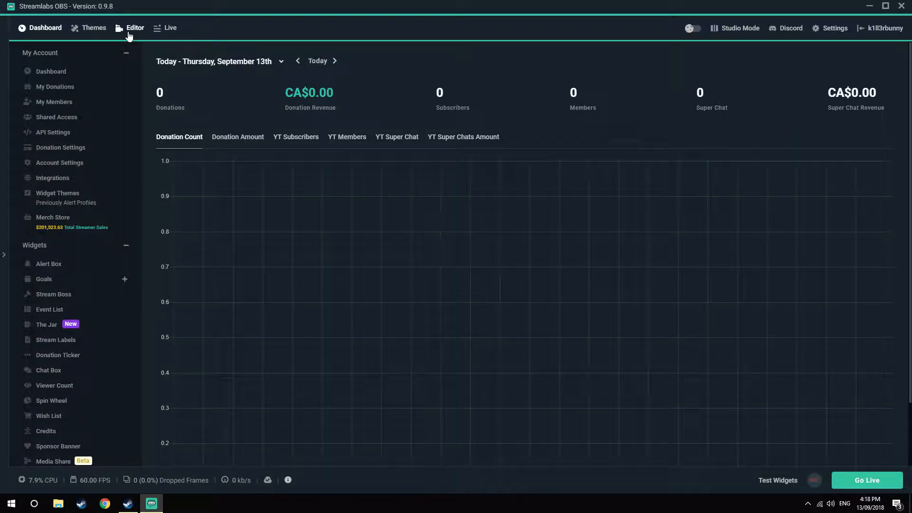
pyautogui.click(129, 29)
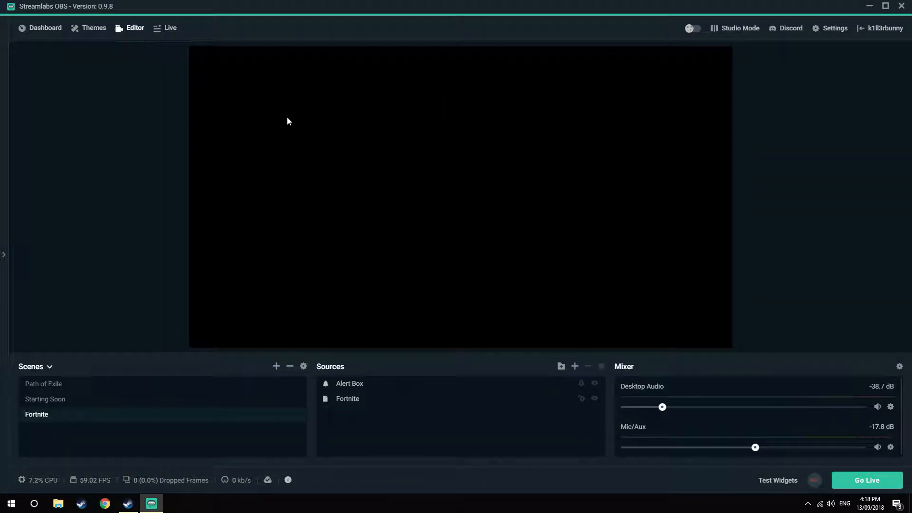
pyautogui.click(878, 30)
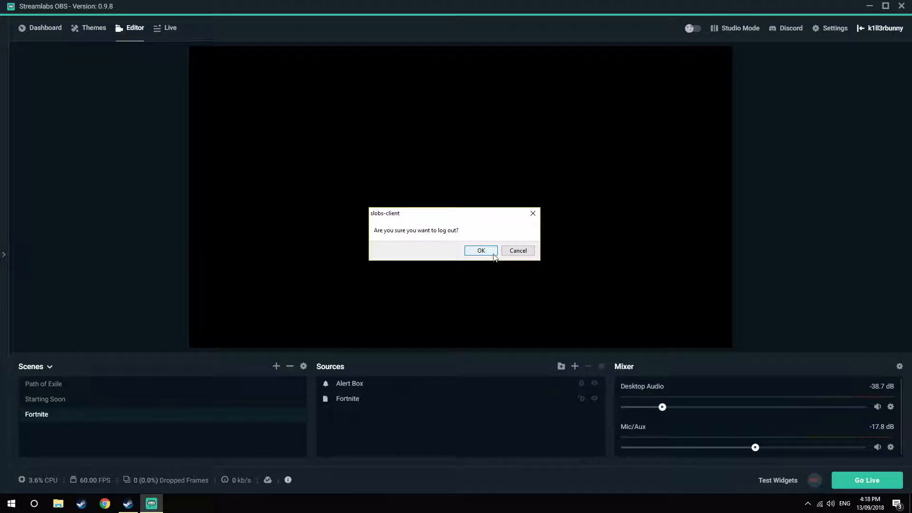
pyautogui.click(493, 253)
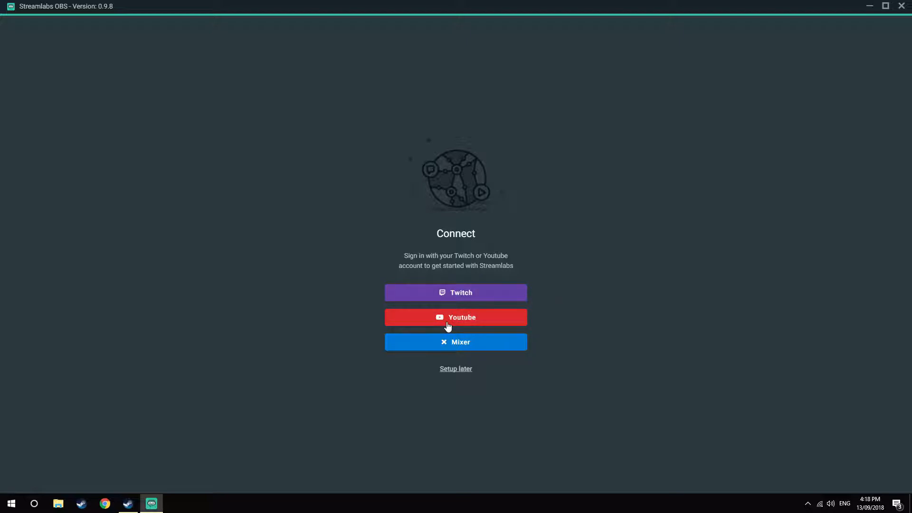
# Sign in through YouTube with the channel's brand account and allow streamlabs.com to access it
pyautogui.click(469, 319)
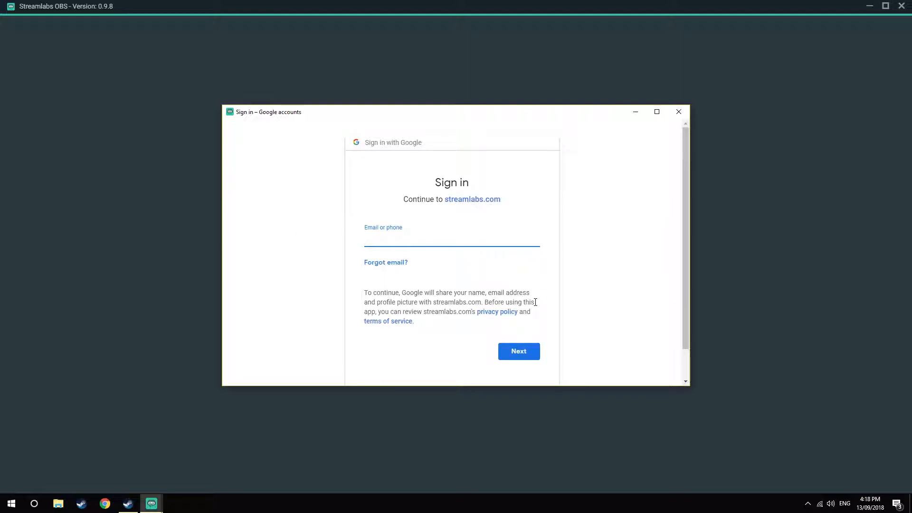
pyautogui.moveTo(469, 118); pyautogui.dragTo(550, 96)
pyautogui.moveTo(493, 108); pyautogui.dragTo(475, 119)
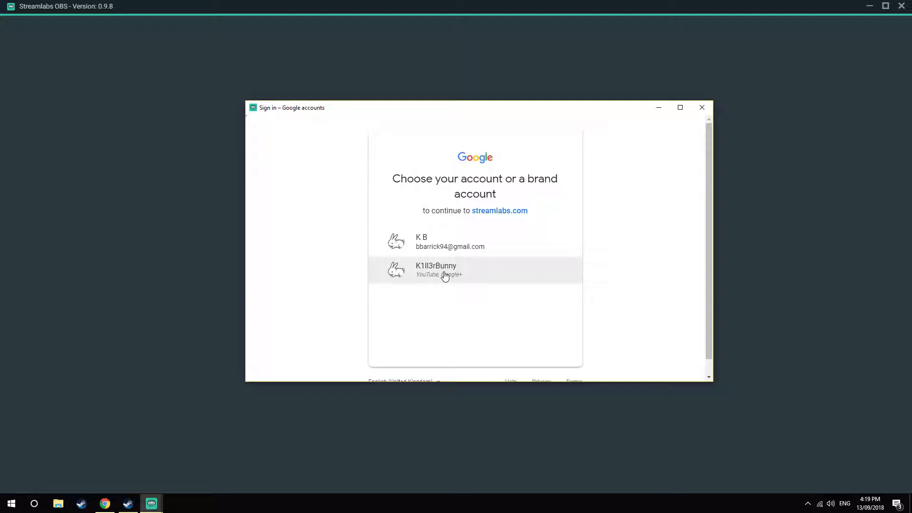
pyautogui.scroll(-1, 443, 277)
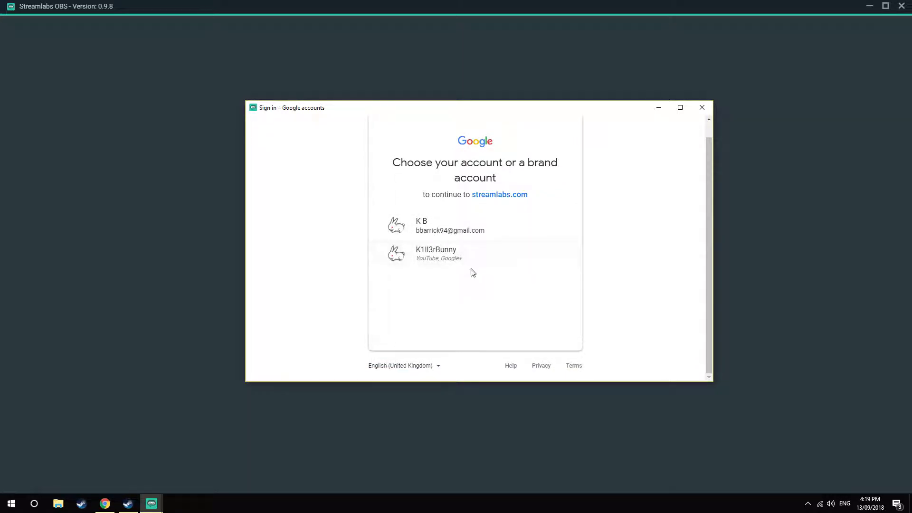
pyautogui.click(440, 263)
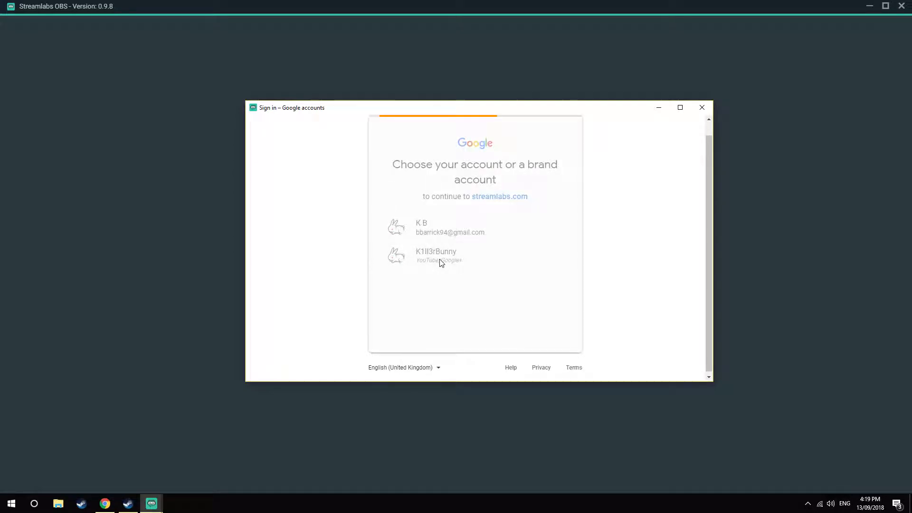
pyautogui.scroll(-1, 462, 262)
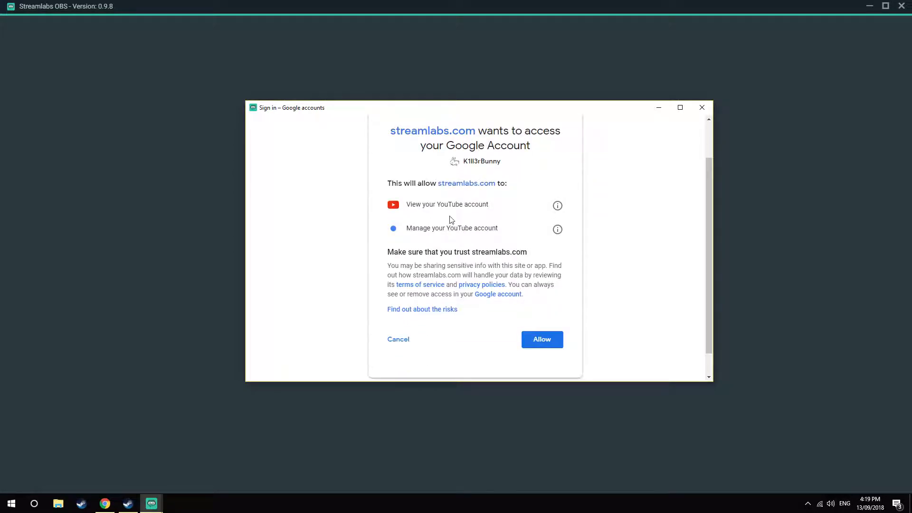
pyautogui.click(533, 337)
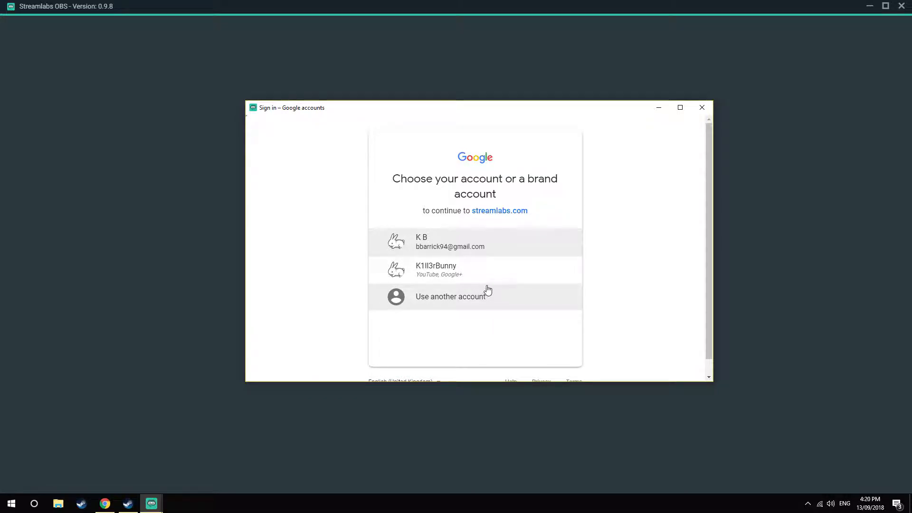
# Try authorizing the YouTube brand account for streamlabs.com again, look over the web dashboard and close the sign-in window
pyautogui.click(479, 277)
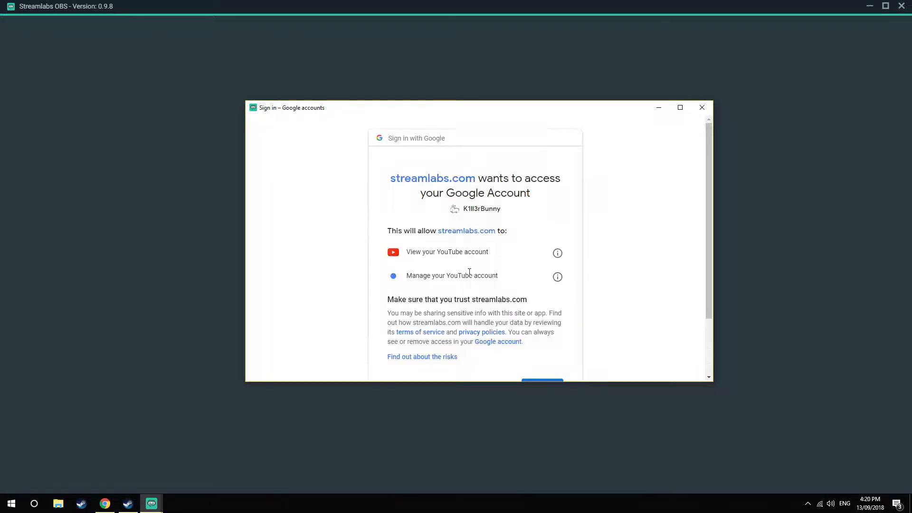
pyautogui.scroll(-3, 532, 296)
pyautogui.click(538, 311)
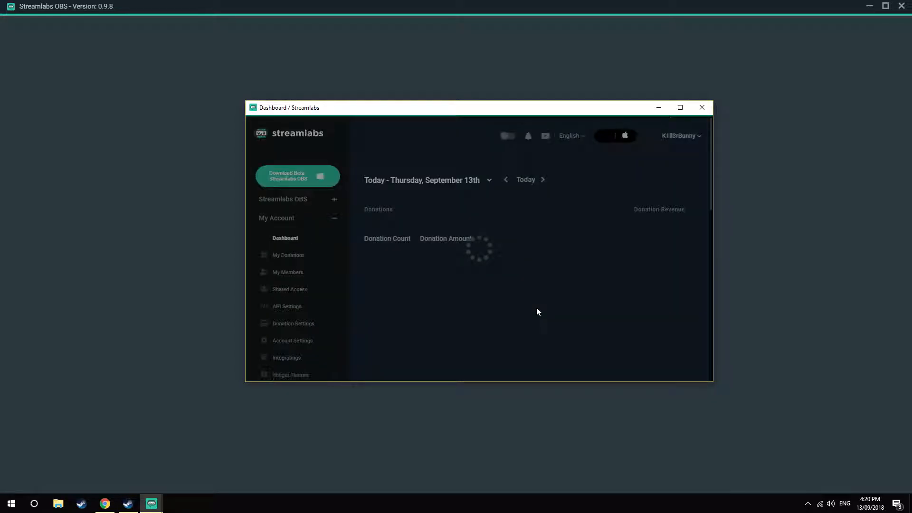
pyautogui.scroll(-1, 537, 309)
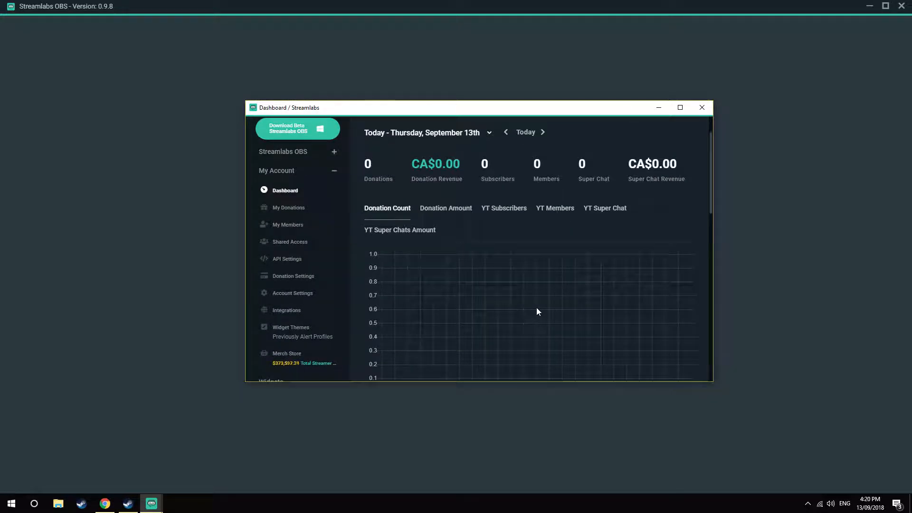
pyautogui.scroll(-4, 537, 309)
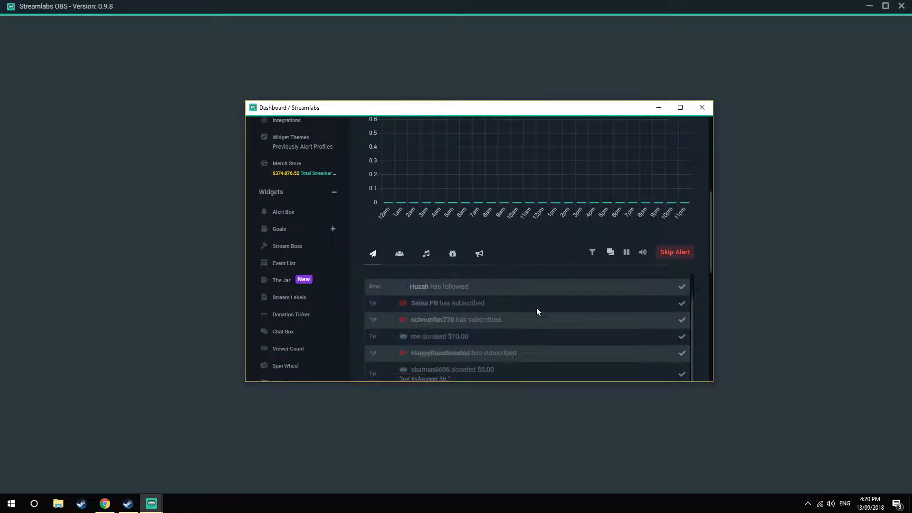
pyautogui.scroll(5, 536, 309)
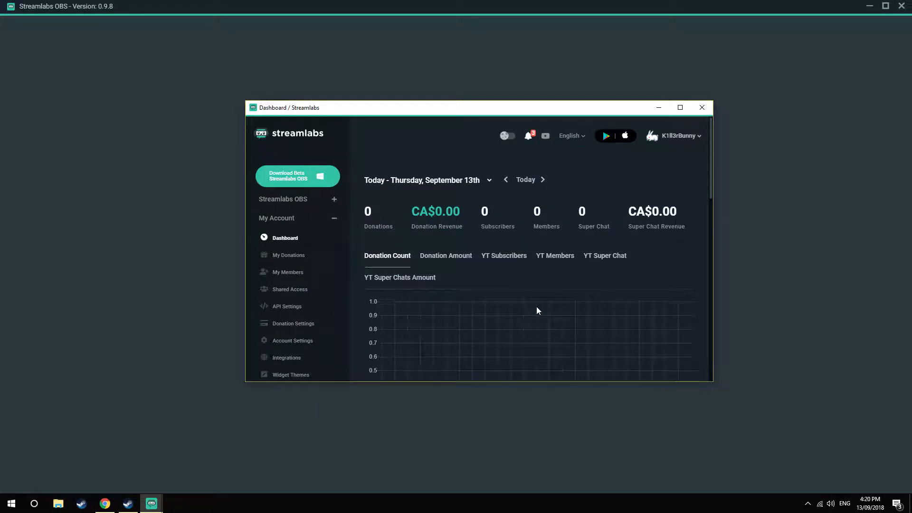
pyautogui.click(697, 113)
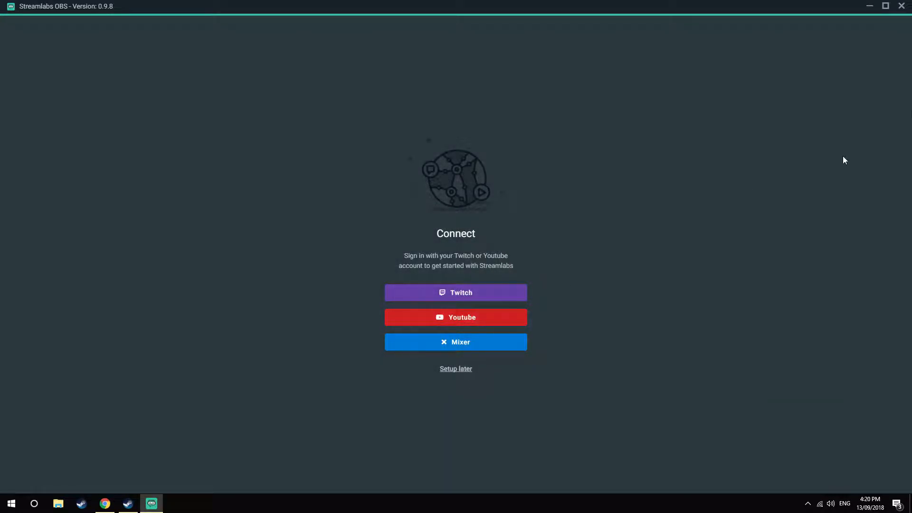
# Connect Streamlabs OBS to the YouTube brand account, allow access and accept the scene collections import
pyautogui.click(441, 315)
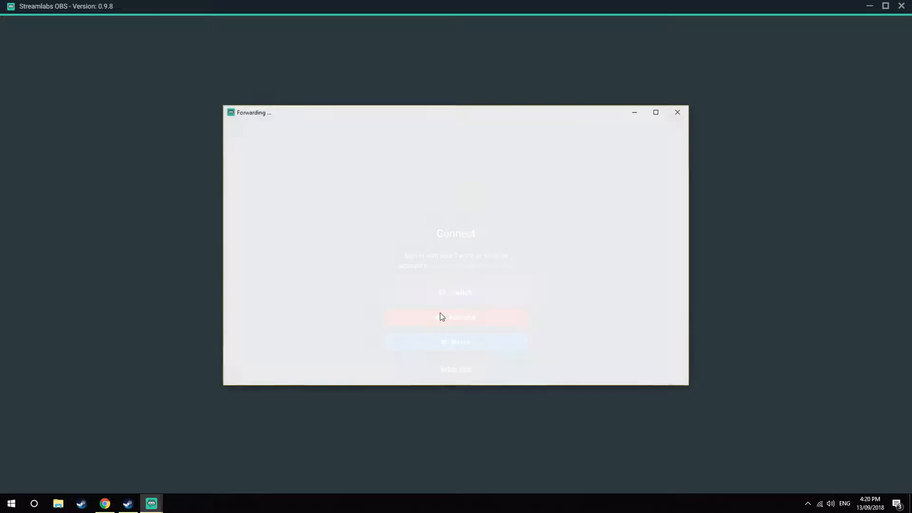
pyautogui.click(435, 275)
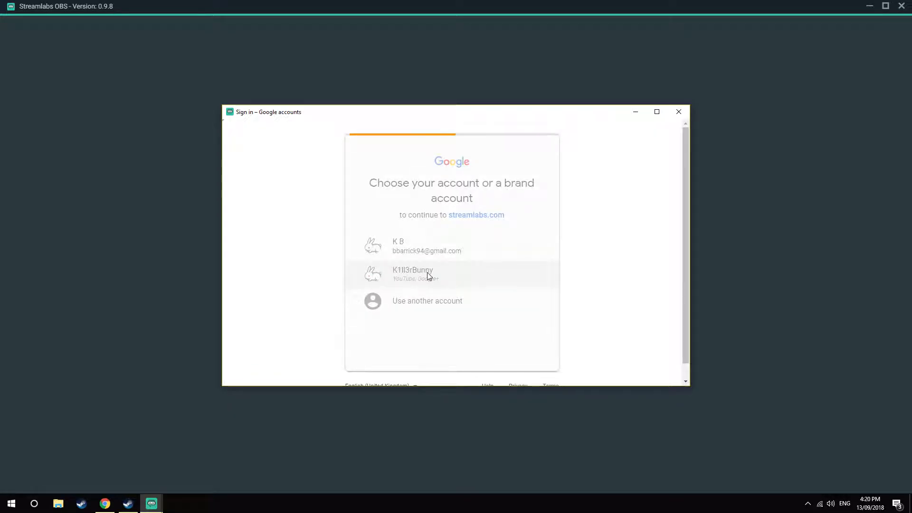
pyautogui.scroll(-2, 505, 354)
pyautogui.click(524, 318)
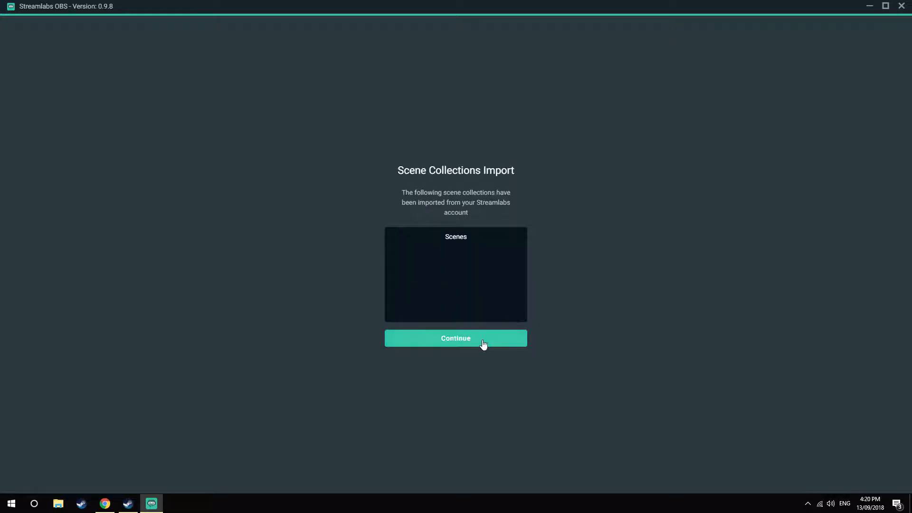
pyautogui.click(481, 343)
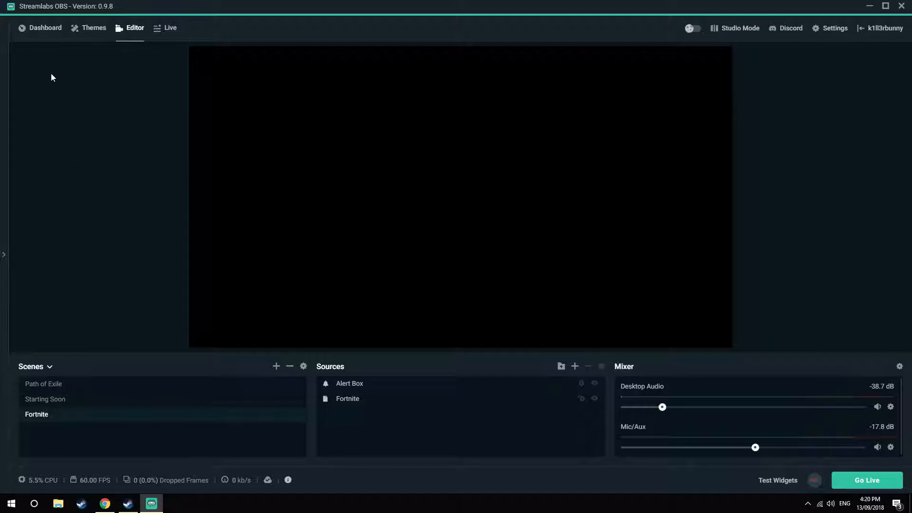
# Examine the dashboard's overview statistics, donations list, members, shared access and the connected apps in the API settings
pyautogui.click(41, 31)
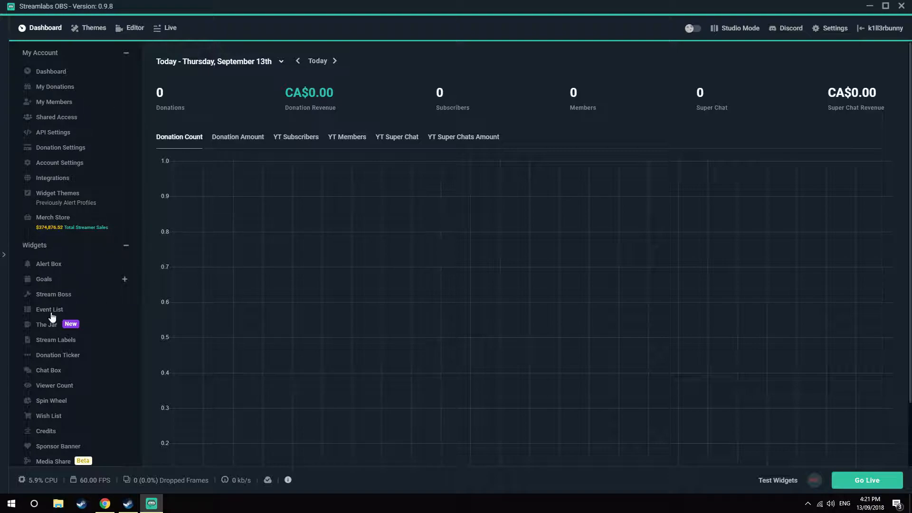
pyautogui.click(55, 74)
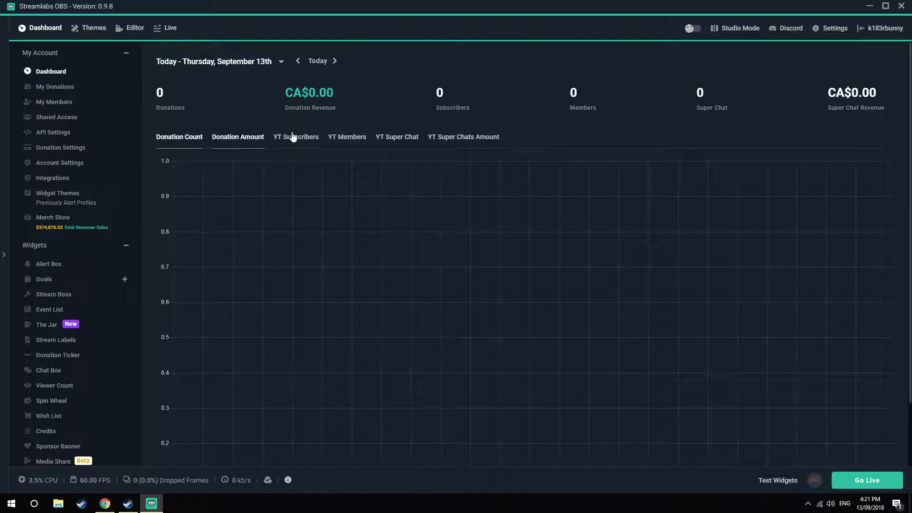
pyautogui.click(67, 92)
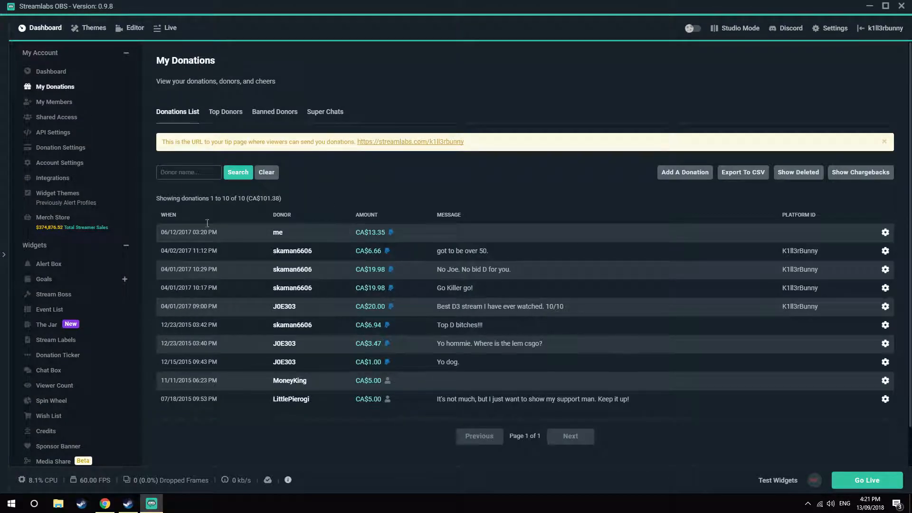
pyautogui.click(67, 102)
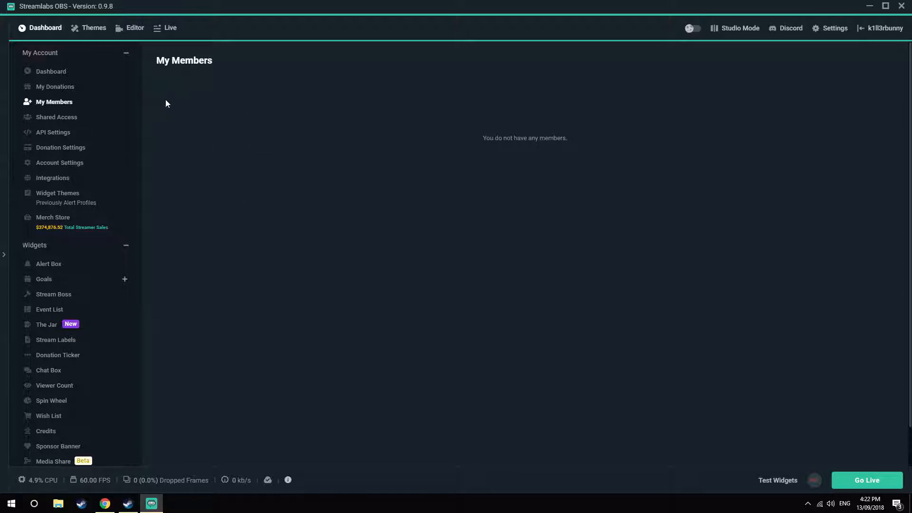
pyautogui.click(86, 117)
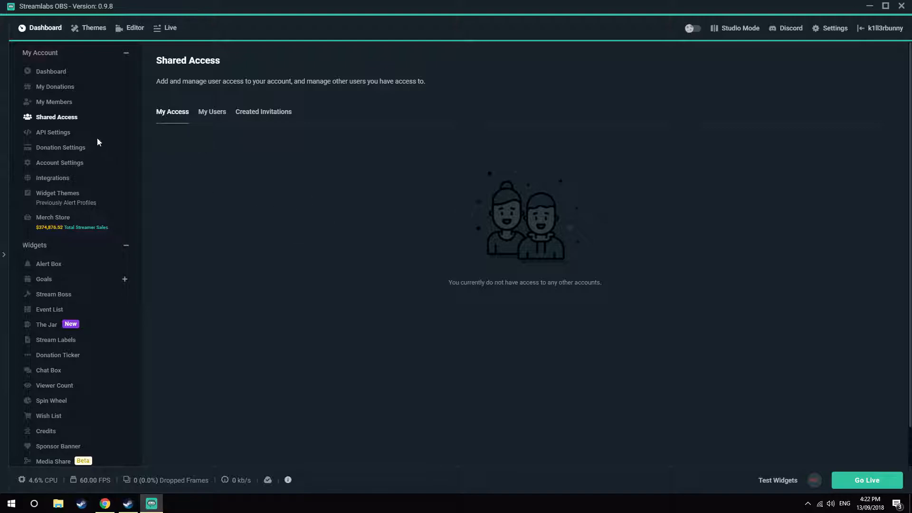
pyautogui.click(69, 132)
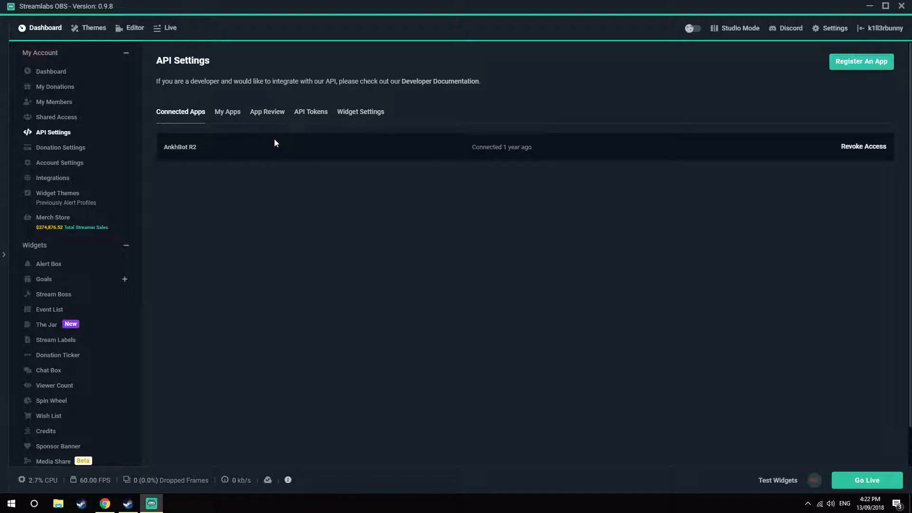
pyautogui.moveTo(161, 149)
pyautogui.mouseDown()
pyautogui.moveTo(189, 149)
pyautogui.moveTo(165, 149)
pyautogui.mouseUp()
pyautogui.click(165, 150)
# Examine the available donation payment methods and the full list of donation preferences in Donation Settings
pyautogui.click(66, 148)
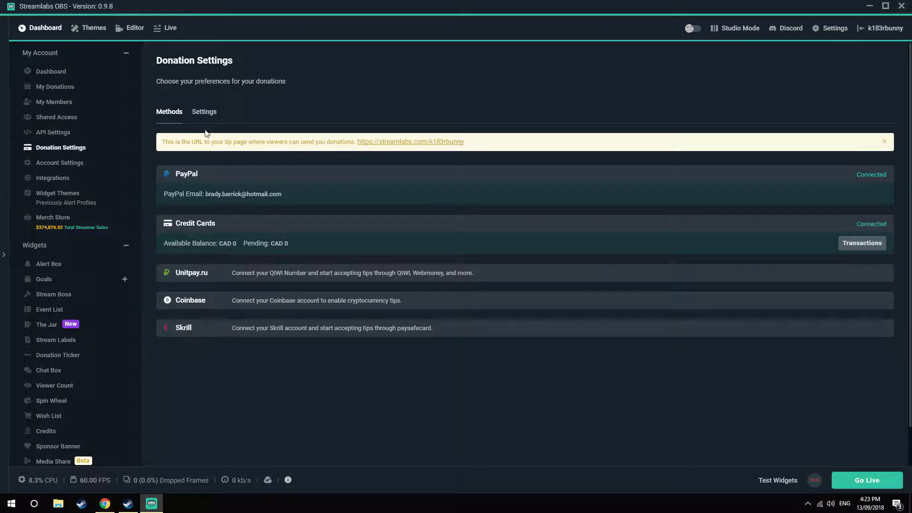
pyautogui.click(204, 113)
pyautogui.scroll(-5, 335, 236)
pyautogui.scroll(5, 328, 244)
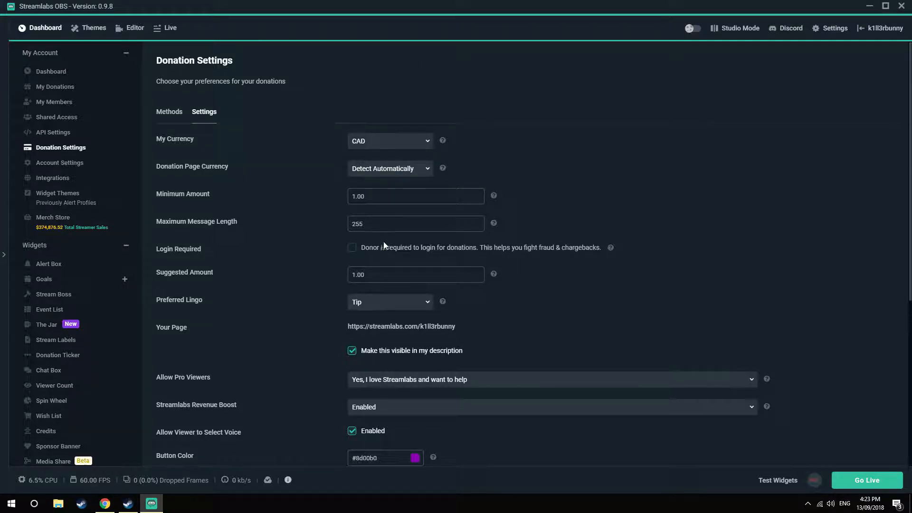
# Review the remaining donation preferences and the linked Twitch and YouTube platforms in Account Settings
pyautogui.scroll(-6, 388, 240)
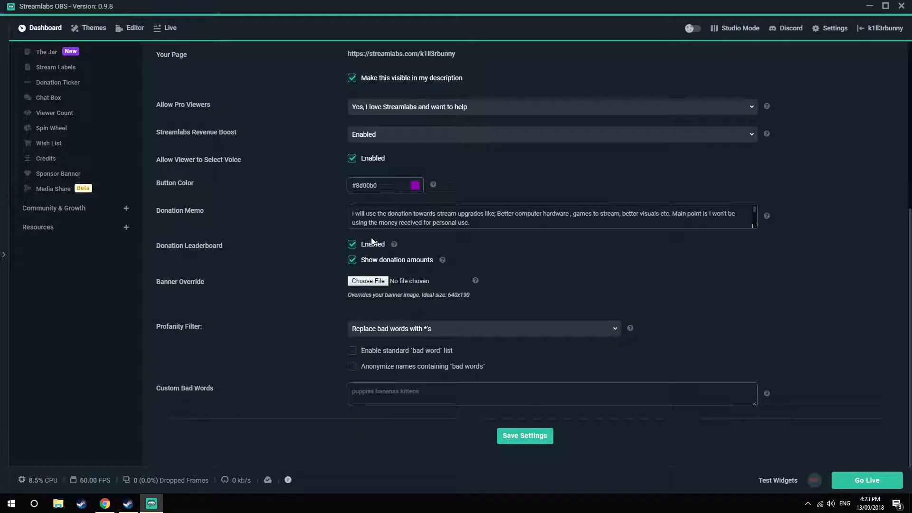
pyautogui.scroll(5, 366, 237)
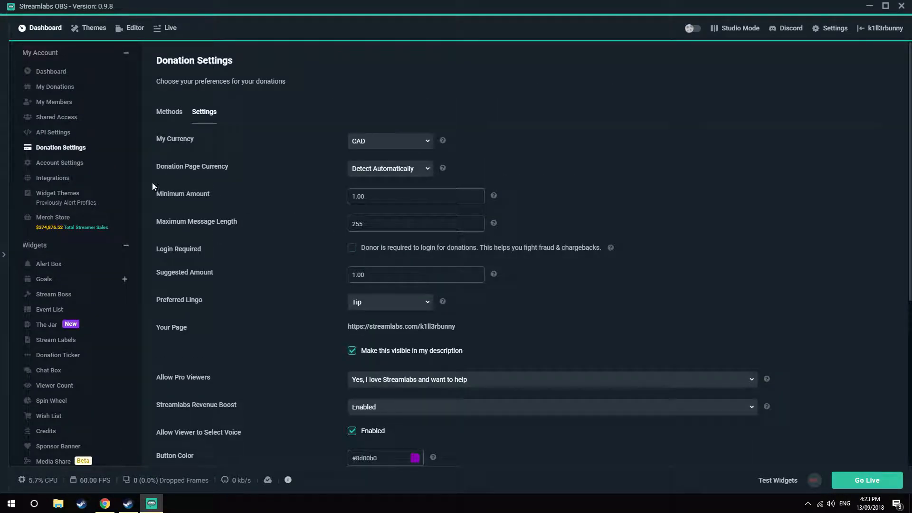
pyautogui.click(67, 161)
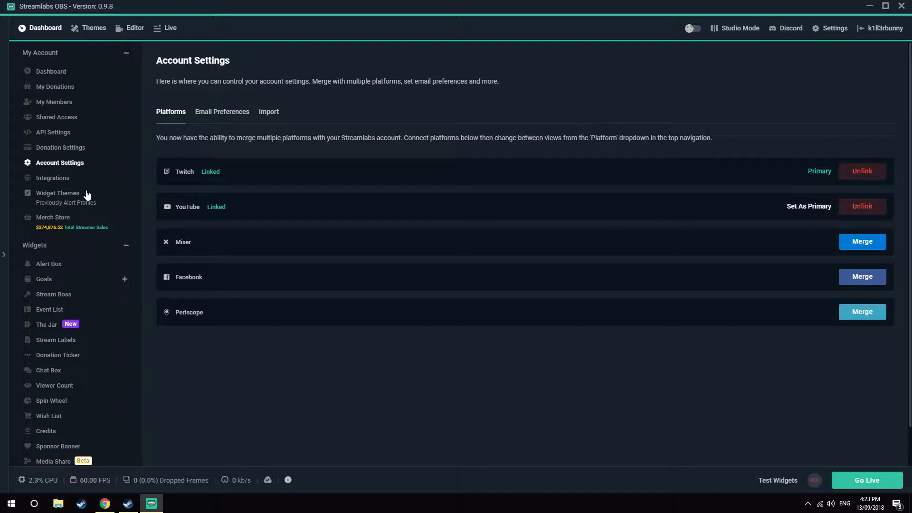
pyautogui.doubleClick(210, 172)
pyautogui.moveTo(190, 174); pyautogui.dragTo(239, 174)
pyautogui.click(784, 195)
# Examine the services available under Integrations, including the Razer Chroma and Gamewisp descriptions and the Discord entry
pyautogui.click(67, 178)
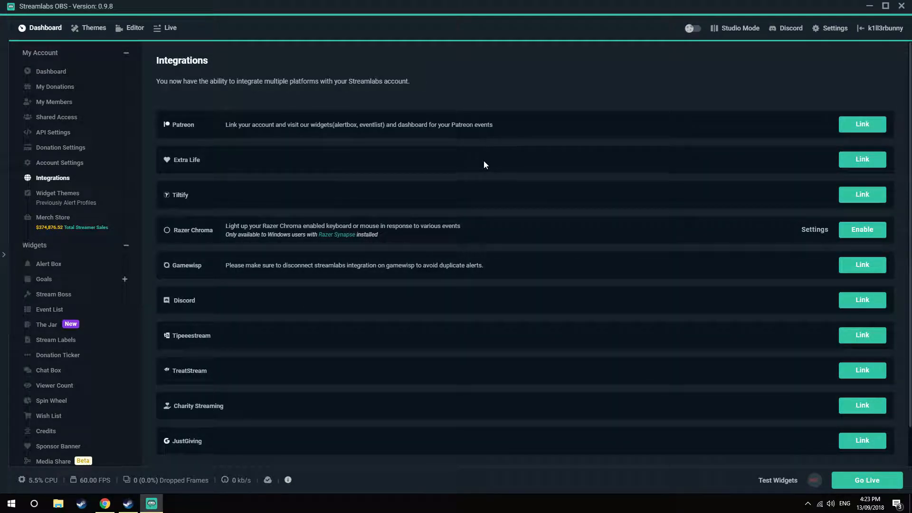
pyautogui.click(59, 164)
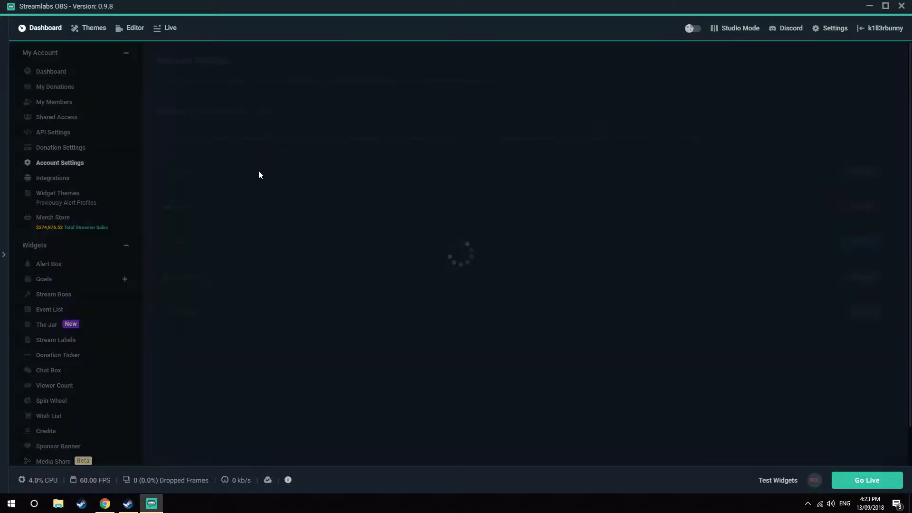
pyautogui.click(65, 179)
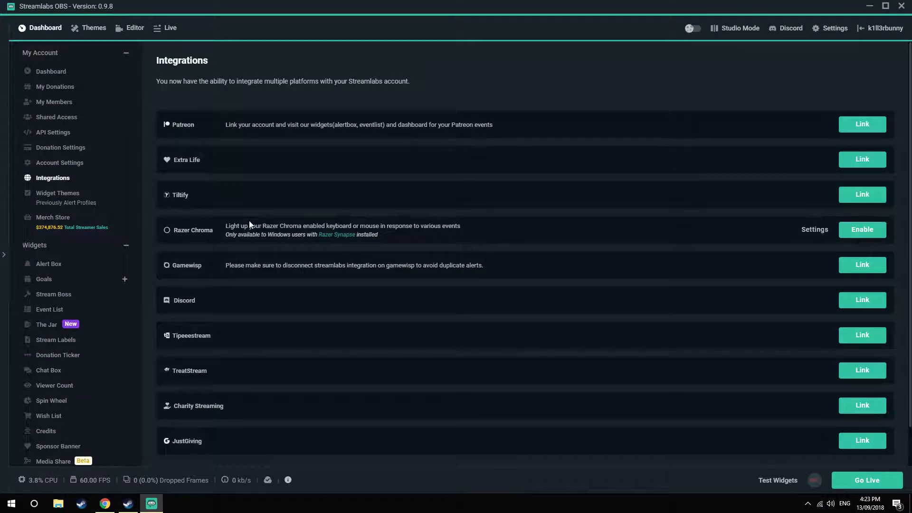
pyautogui.moveTo(231, 225); pyautogui.dragTo(302, 235)
pyautogui.click(200, 227)
pyautogui.moveTo(240, 226); pyautogui.dragTo(274, 228)
pyautogui.click(293, 227)
pyautogui.moveTo(263, 270); pyautogui.dragTo(295, 271)
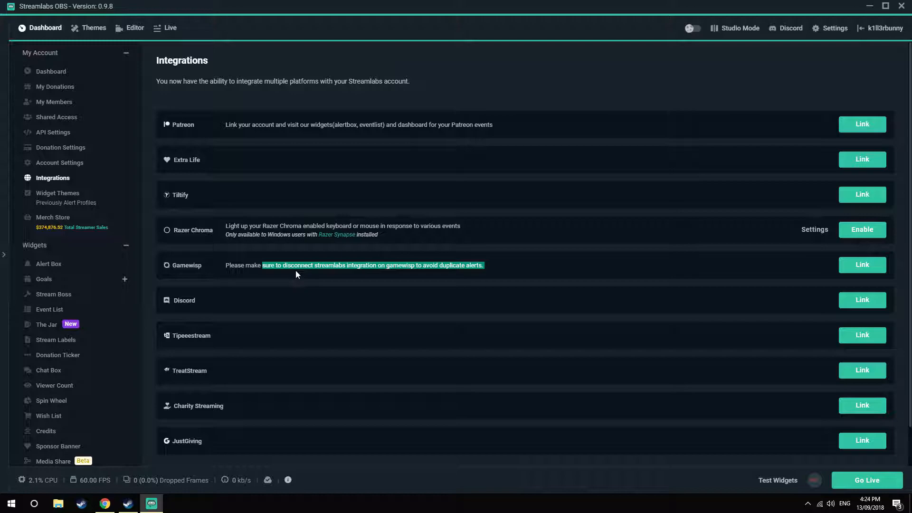
pyautogui.moveTo(484, 268); pyautogui.dragTo(463, 267)
pyautogui.click(460, 273)
pyautogui.scroll(-1, 371, 285)
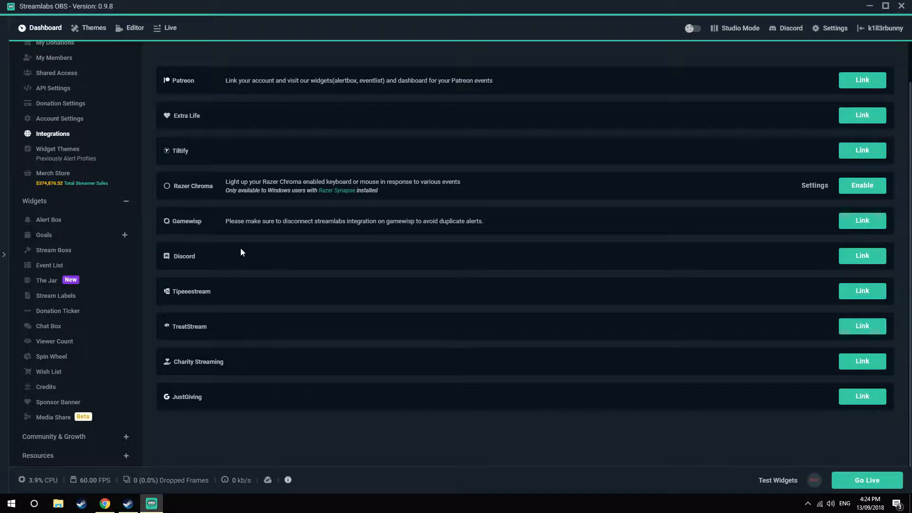
pyautogui.moveTo(177, 257); pyautogui.dragTo(254, 256)
pyautogui.doubleClick(199, 256)
pyautogui.click(310, 255)
# View the Alert Box widget page and preview the Stranded Alert Box theme, returning from its details page
pyautogui.click(71, 219)
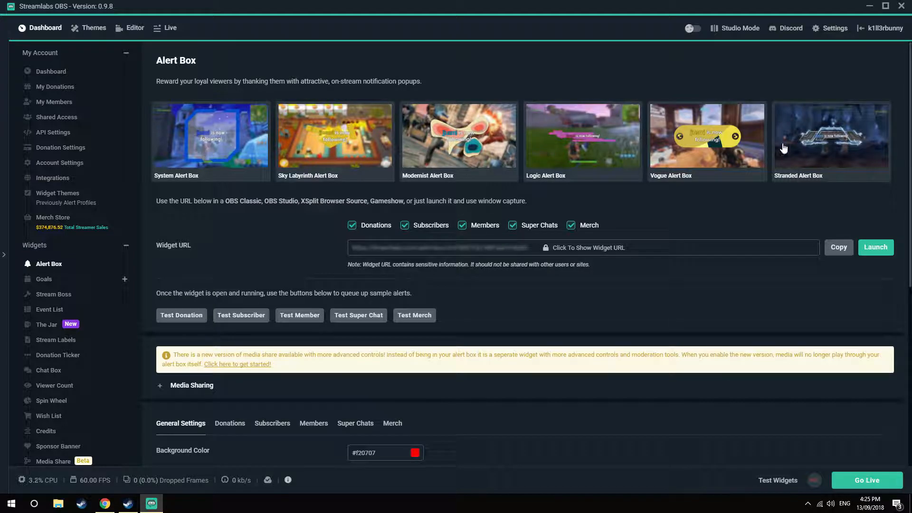
pyautogui.scroll(-1, 779, 161)
pyautogui.scroll(1, 768, 164)
pyautogui.click(801, 159)
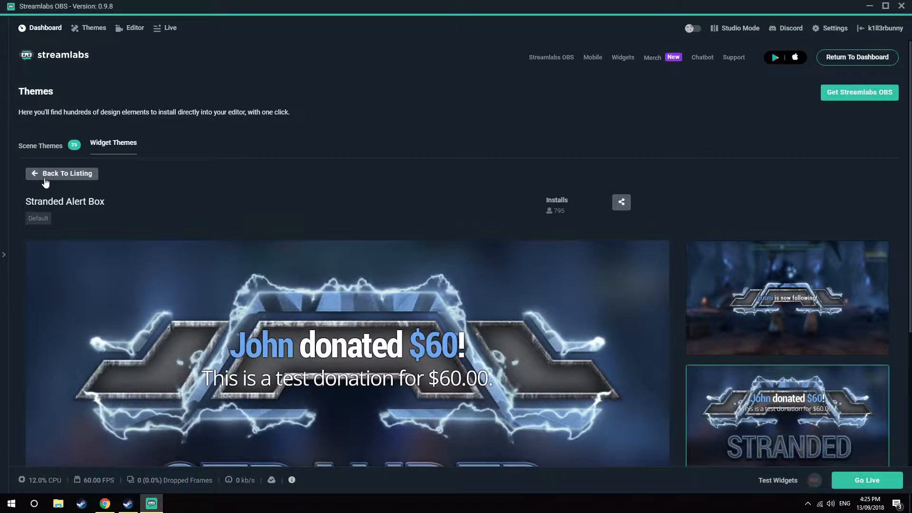
pyautogui.click(44, 178)
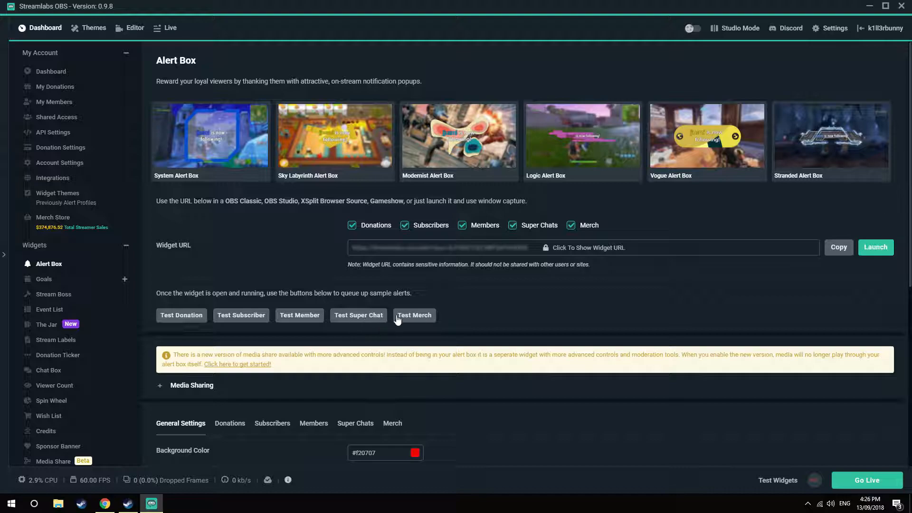
# Examine the Alert Box general settings, including background color, alert delay, moderation delays and layout
pyautogui.scroll(-1, 432, 310)
pyautogui.scroll(-4, 432, 309)
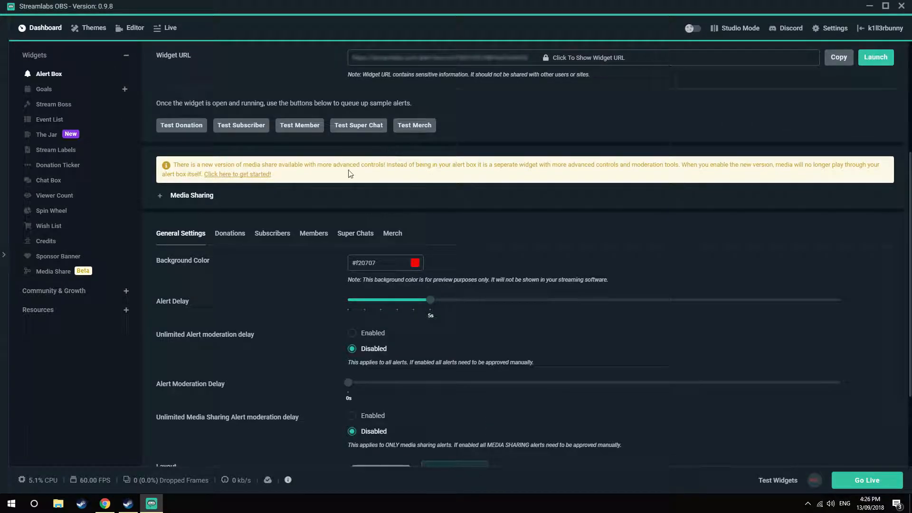
pyautogui.scroll(-3, 259, 254)
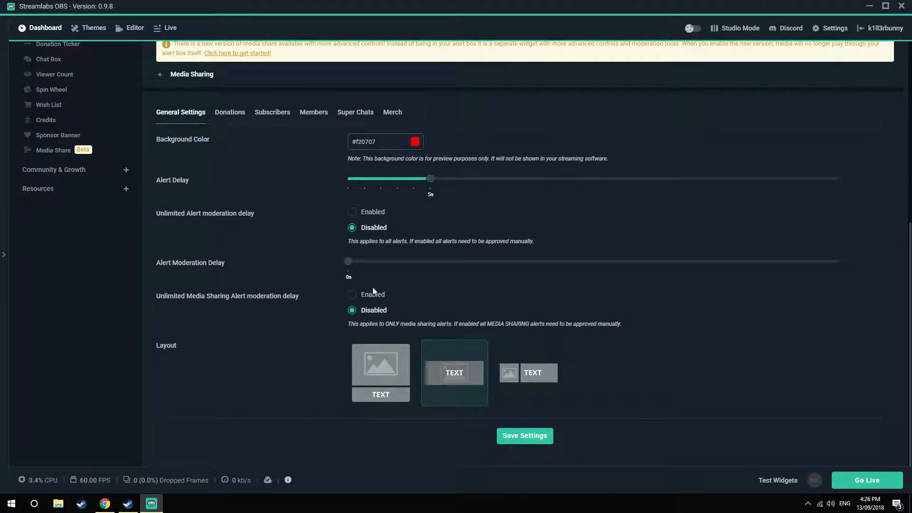
pyautogui.moveTo(435, 184)
pyautogui.mouseDown()
pyautogui.moveTo(345, 183)
pyautogui.moveTo(432, 185)
pyautogui.mouseUp()
pyautogui.moveTo(430, 183)
pyautogui.mouseDown()
pyautogui.moveTo(349, 182)
pyautogui.moveTo(427, 187)
pyautogui.mouseUp()
# Examine the donation alert settings, covering layout, animation, message template and the media choices for its image
pyautogui.click(221, 116)
pyautogui.scroll(-2, 301, 202)
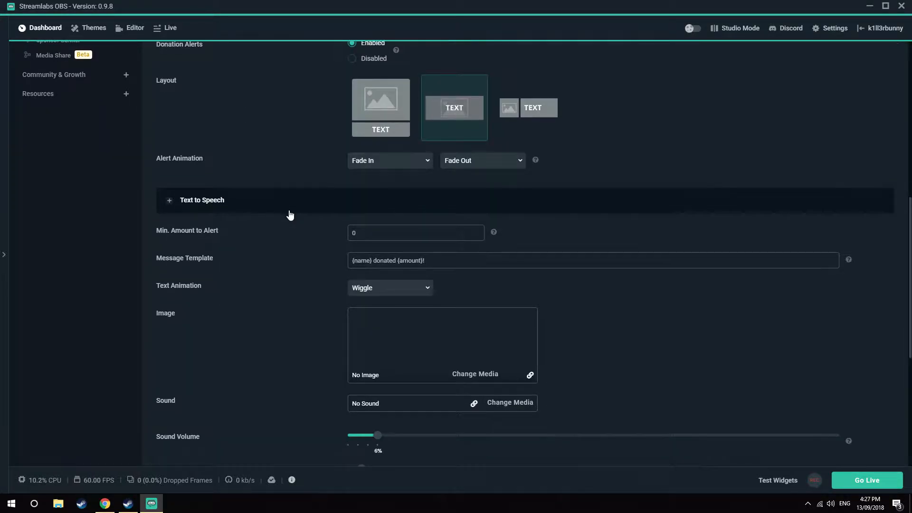
pyautogui.scroll(1, 288, 211)
pyautogui.scroll(-2, 344, 219)
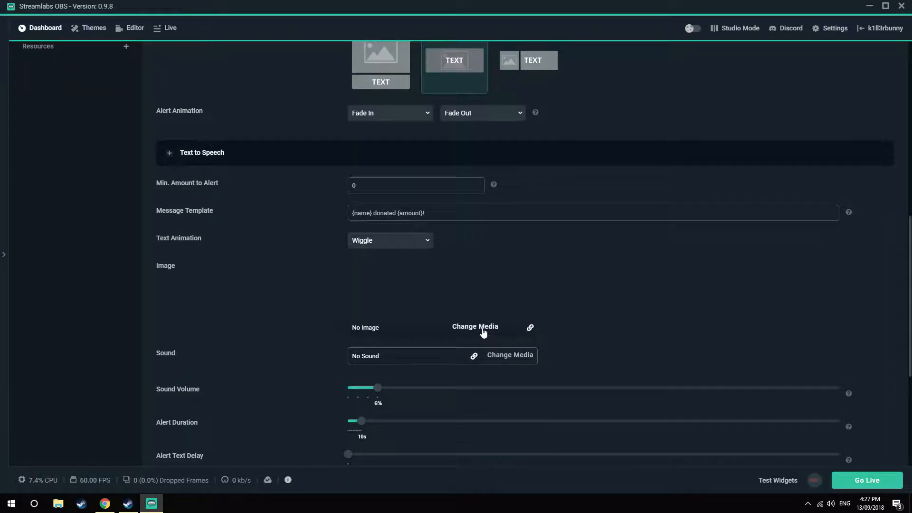
pyautogui.click(481, 328)
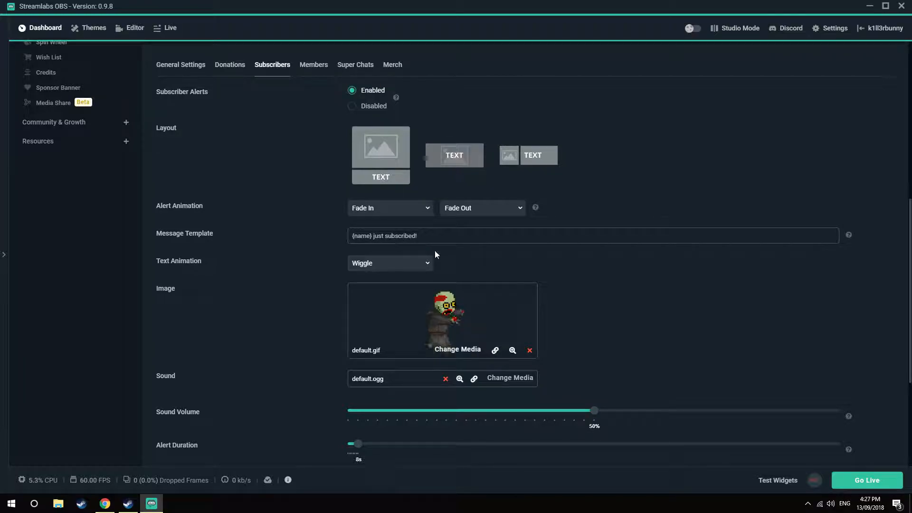
# Set the subscriber alert image to the uploaded ezgif.com-resize.gif
pyautogui.click(477, 350)
pyautogui.moveTo(617, 261)
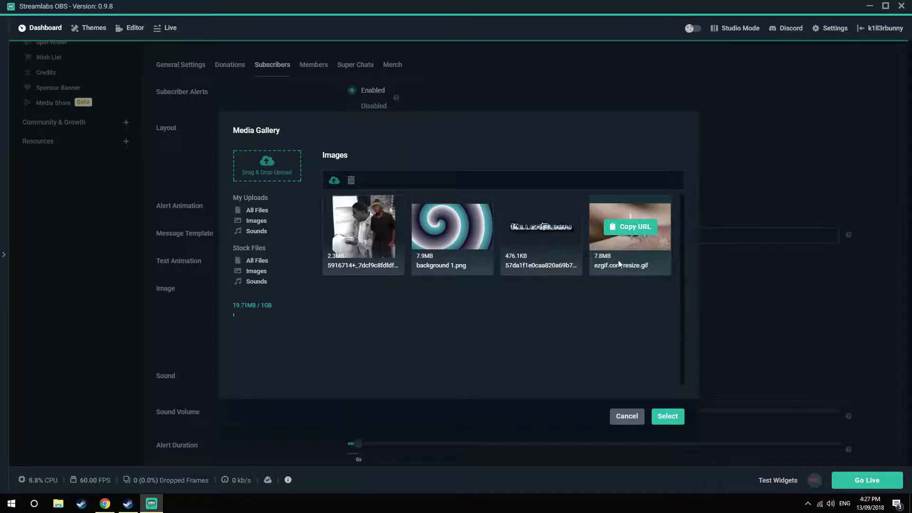
pyautogui.doubleClick(624, 238)
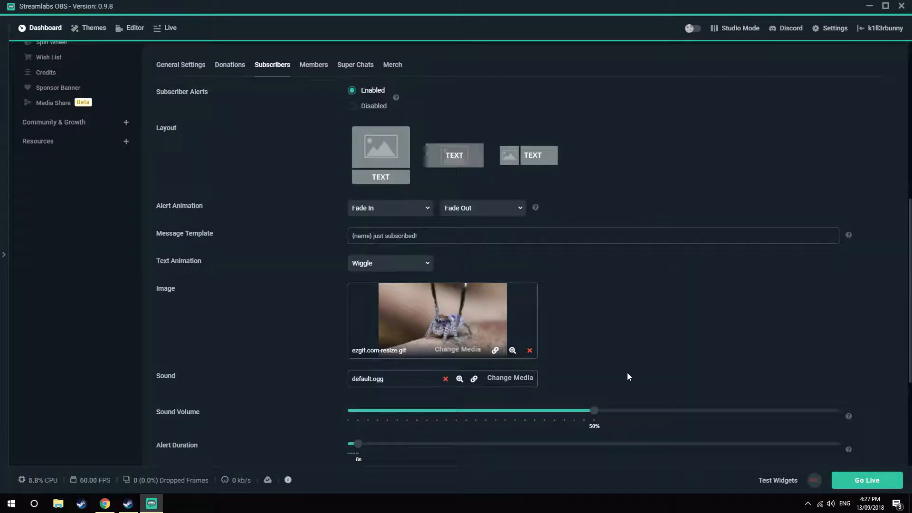
# Set the subscriber alert sound to the uploaded file whose name starts with Music_967fac_5490467
pyautogui.click(475, 378)
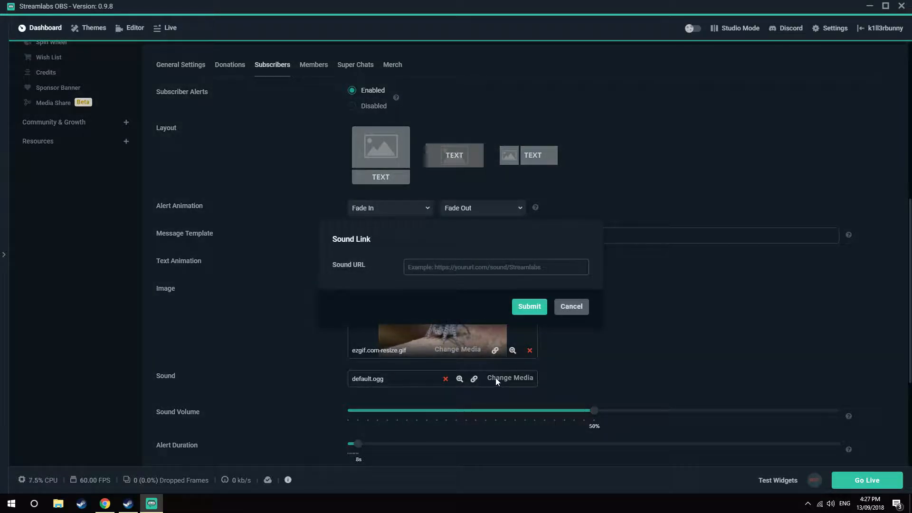
pyautogui.click(495, 378)
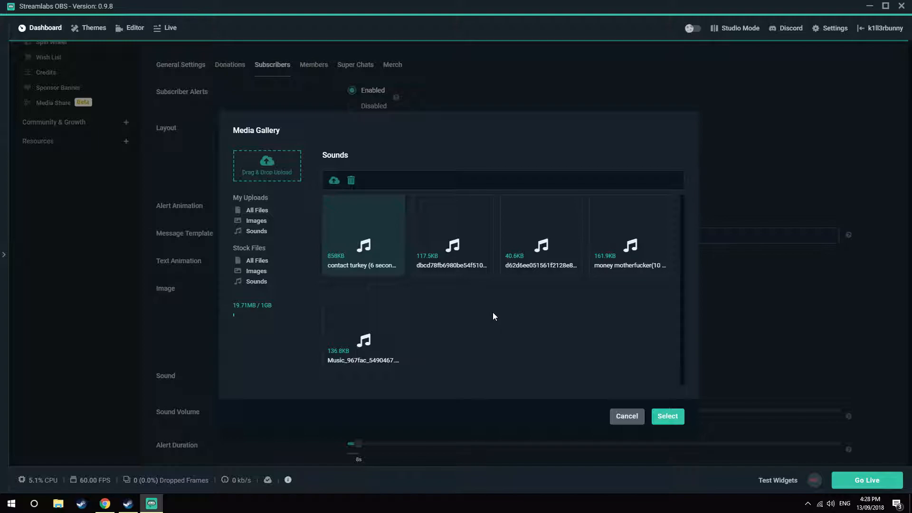
pyautogui.click(397, 320)
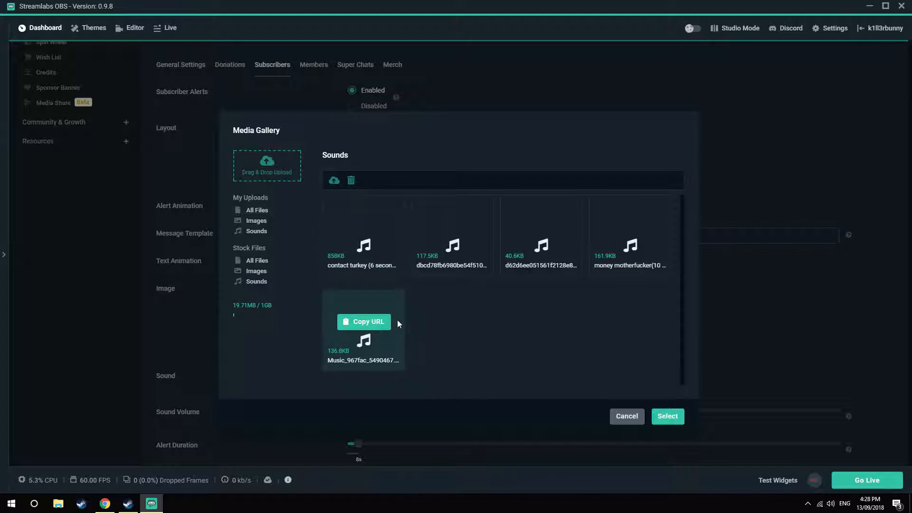
pyautogui.click(667, 418)
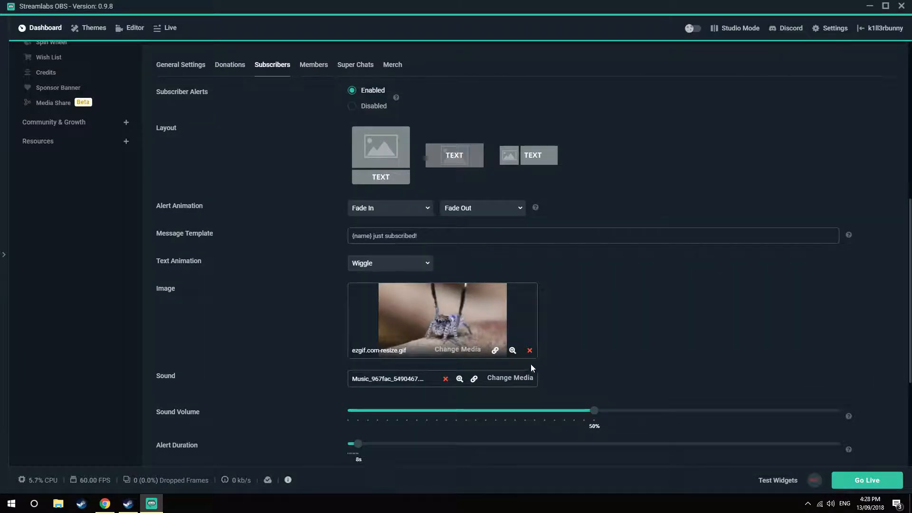
# Save the subscriber alert settings
pyautogui.scroll(-1, 576, 343)
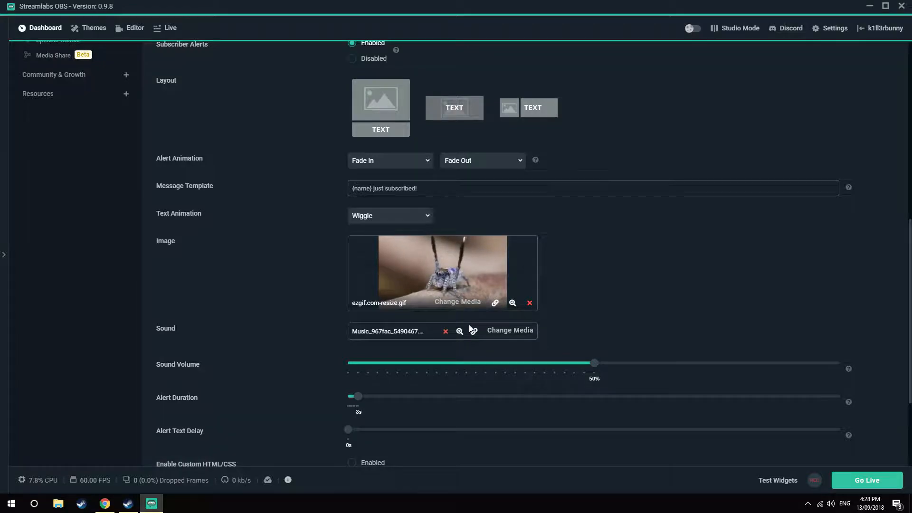
pyautogui.scroll(-3, 469, 324)
pyautogui.scroll(1, 471, 322)
pyautogui.scroll(-1, 522, 380)
pyautogui.click(542, 437)
# Review the subscriber alert's text animation, image, sound, volume, duration and text delay options
pyautogui.scroll(3, 503, 271)
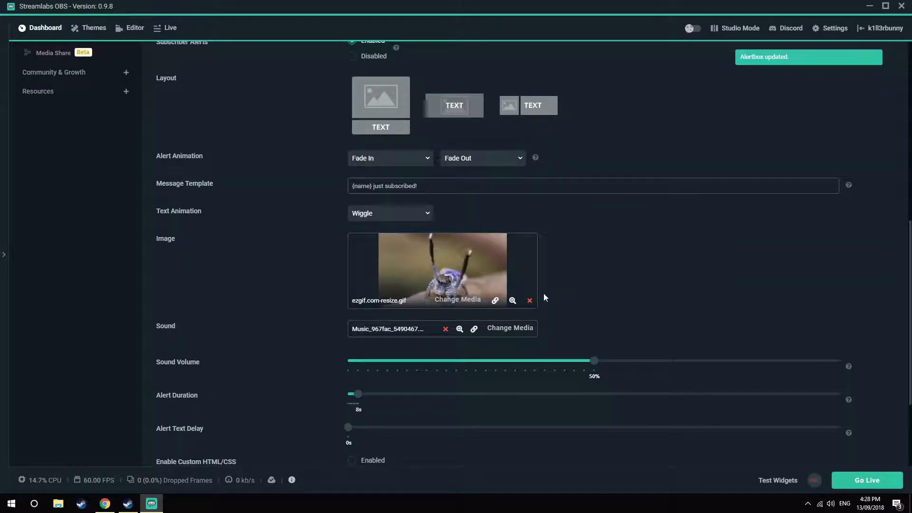
pyautogui.scroll(1, 544, 293)
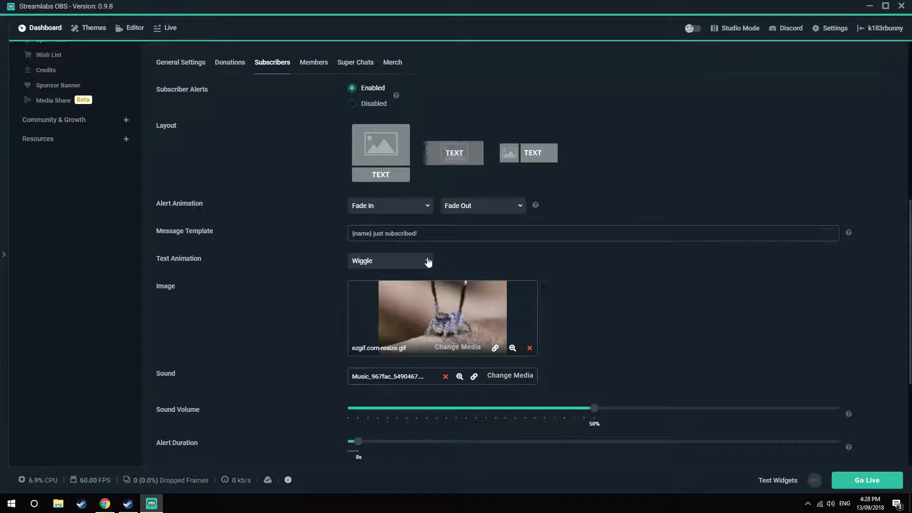
pyautogui.scroll(-1, 429, 261)
pyautogui.scroll(-4, 429, 259)
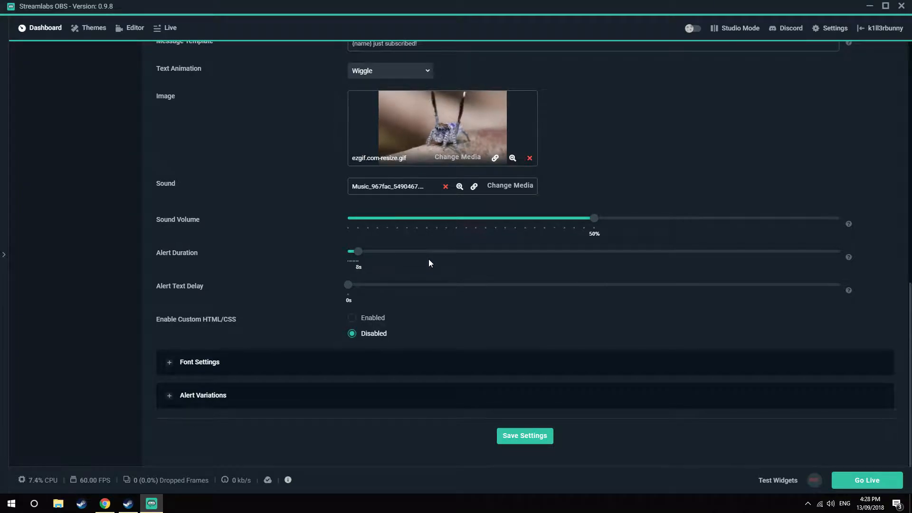
pyautogui.scroll(2, 430, 260)
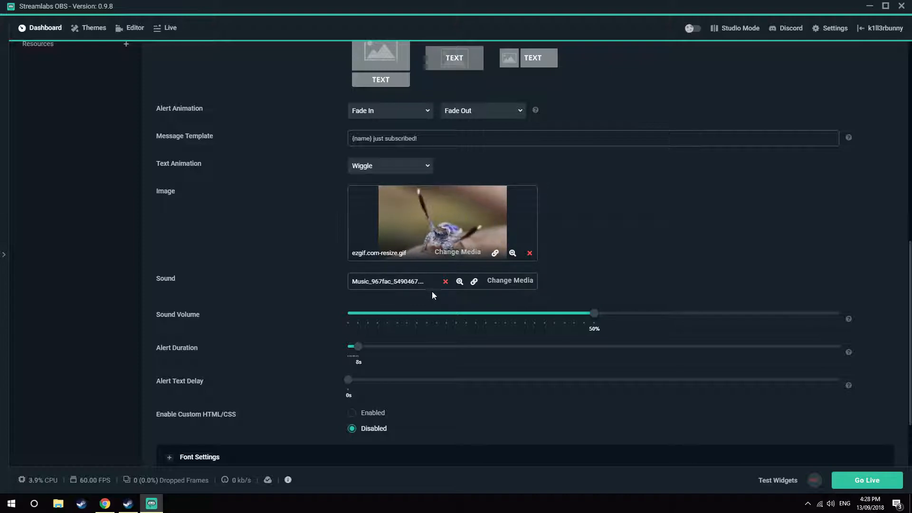
pyautogui.moveTo(418, 281)
pyautogui.mouseDown()
pyautogui.moveTo(364, 281)
pyautogui.moveTo(417, 281)
pyautogui.mouseUp()
pyautogui.click(409, 285)
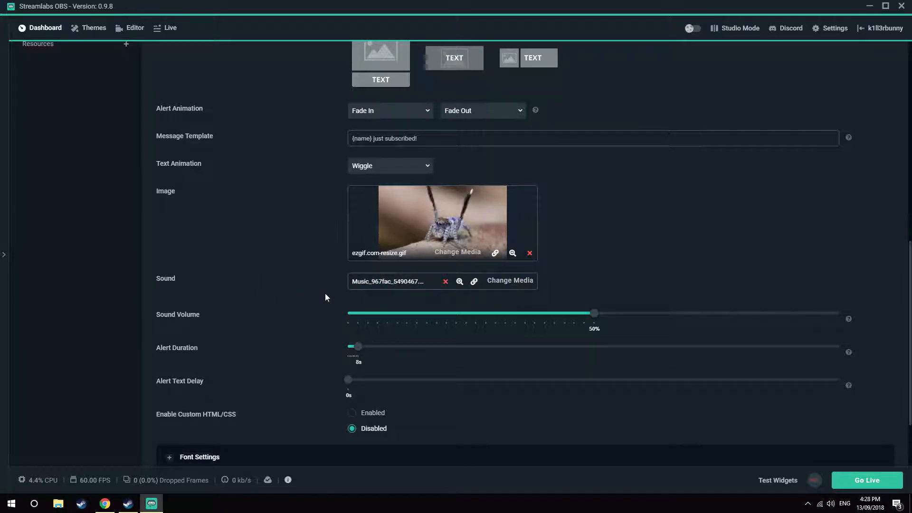
# Browse all stock sounds and images in the Media Gallery for the subscriber alert sound, then close the gallery
pyautogui.click(507, 281)
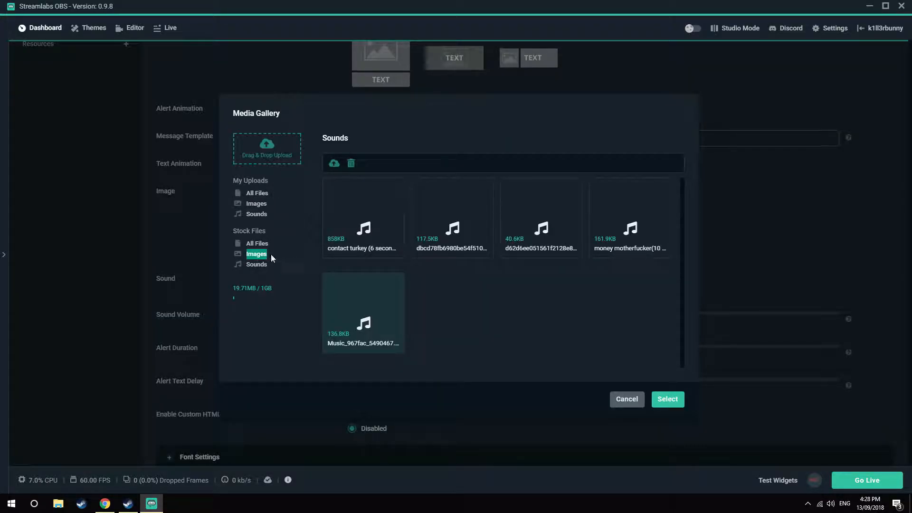
pyautogui.click(250, 240)
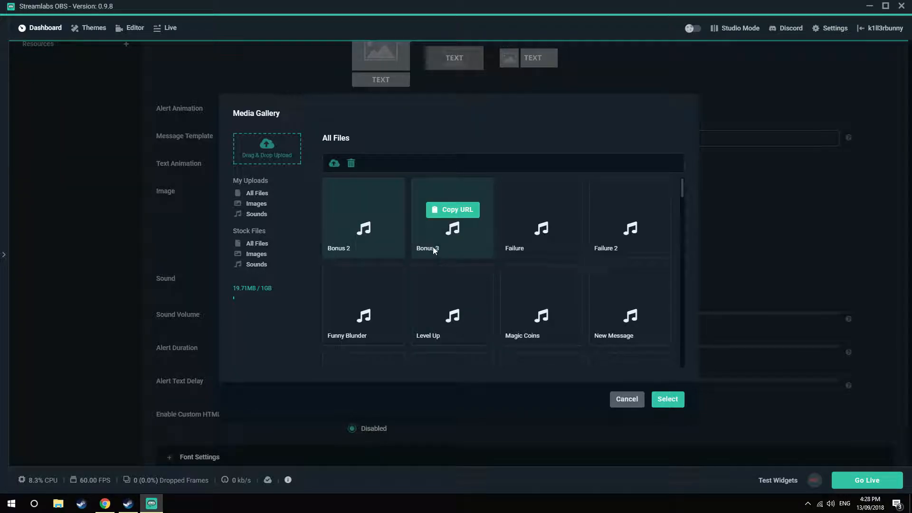
pyautogui.scroll(-1, 430, 280)
pyautogui.scroll(-2, 475, 319)
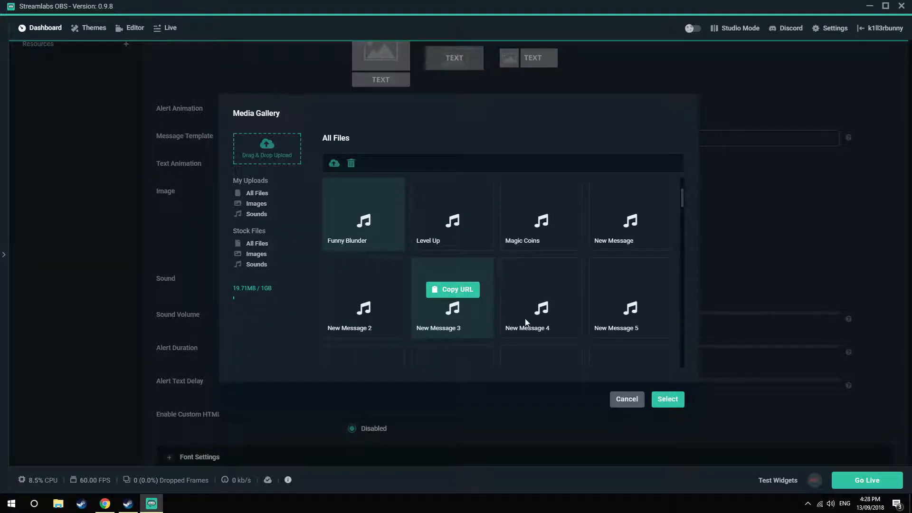
pyautogui.scroll(-5, 483, 336)
pyautogui.scroll(-3, 483, 335)
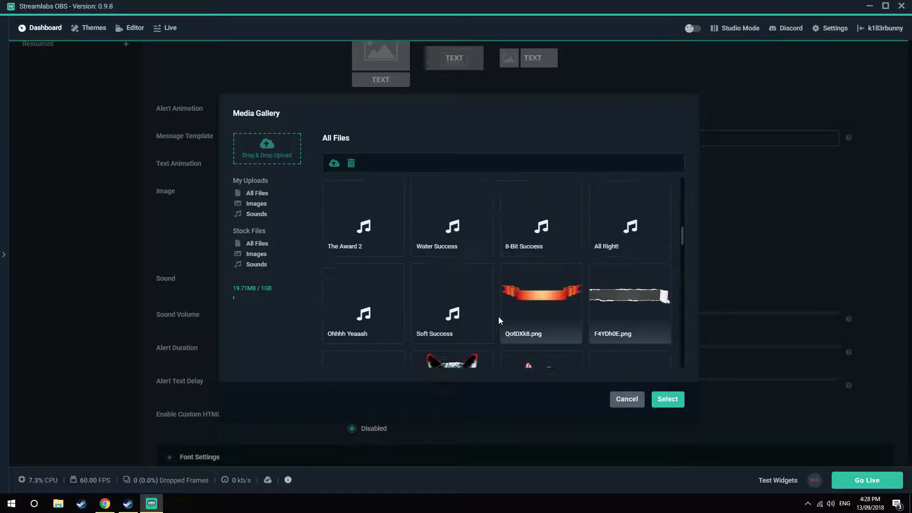
pyautogui.scroll(-10, 452, 318)
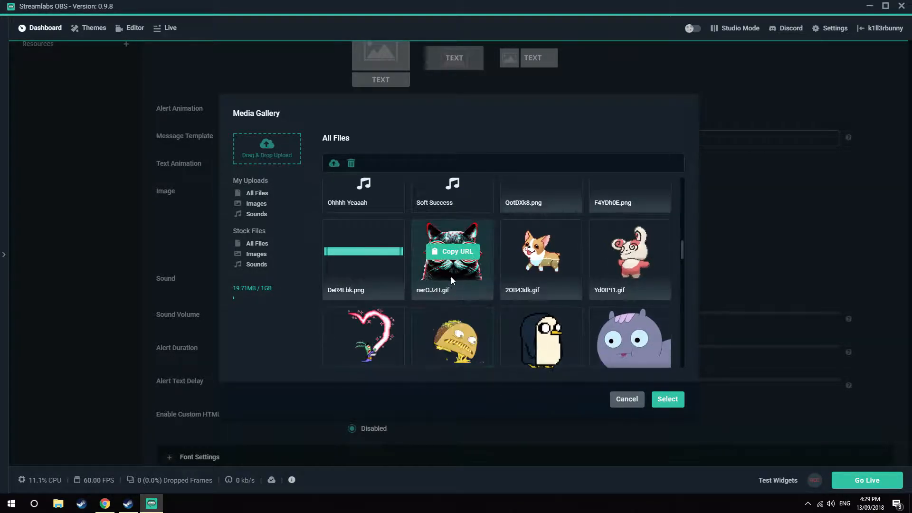
pyautogui.scroll(-10, 477, 284)
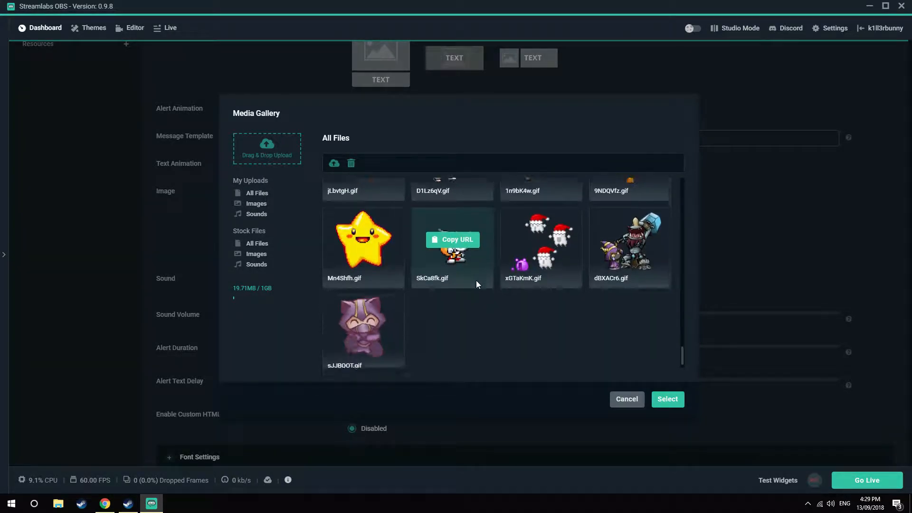
pyautogui.press('Escape')
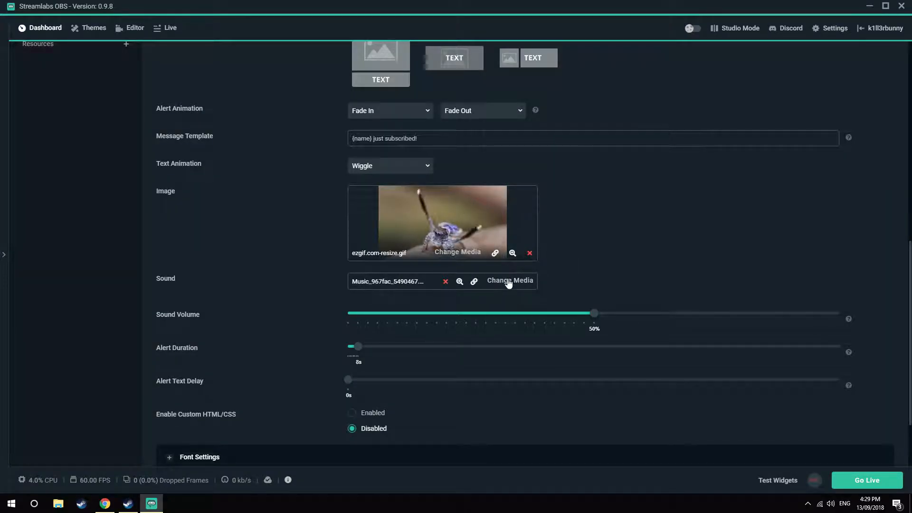
# Open the Goals widgets and look over the Donation Goal and Subscriber Goal pages
pyautogui.click(56, 248)
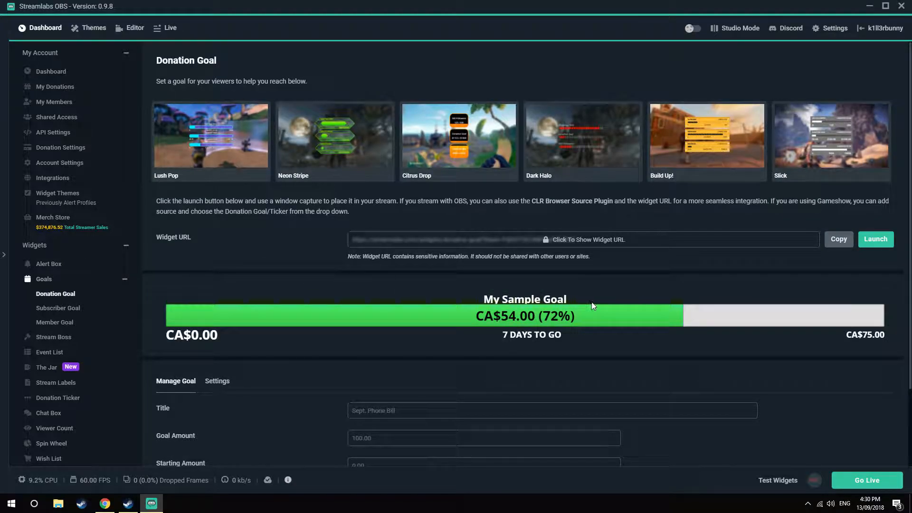
pyautogui.moveTo(593, 306); pyautogui.dragTo(388, 314)
pyautogui.click(69, 313)
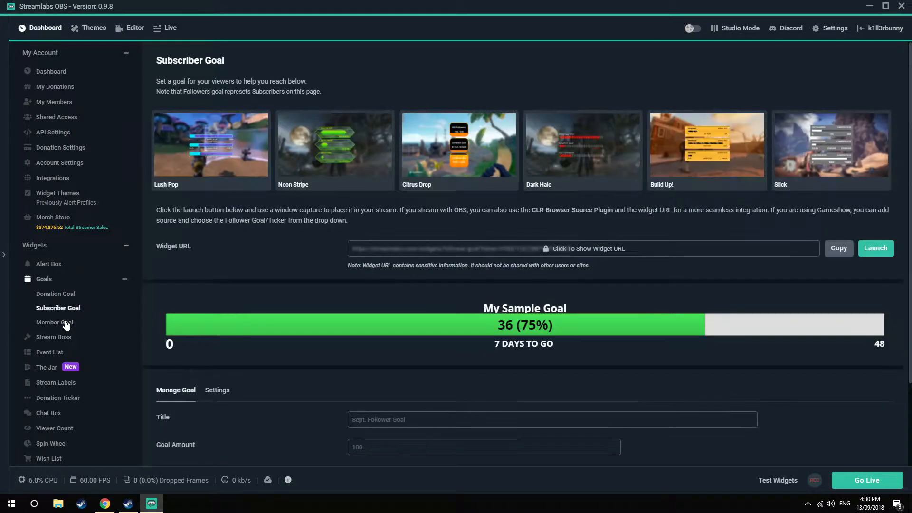
# Open the Stream Boss widget and examine its boss preview and battle management options
pyautogui.click(64, 299)
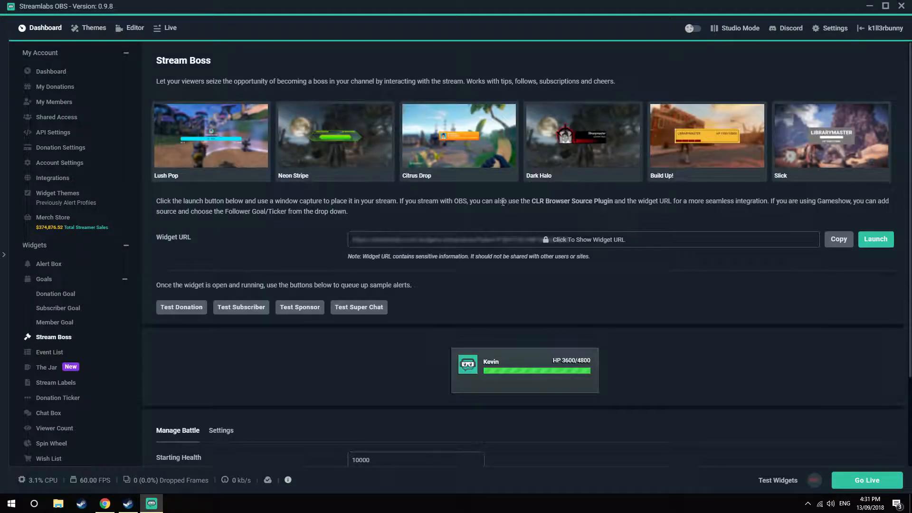
pyautogui.scroll(-2, 495, 212)
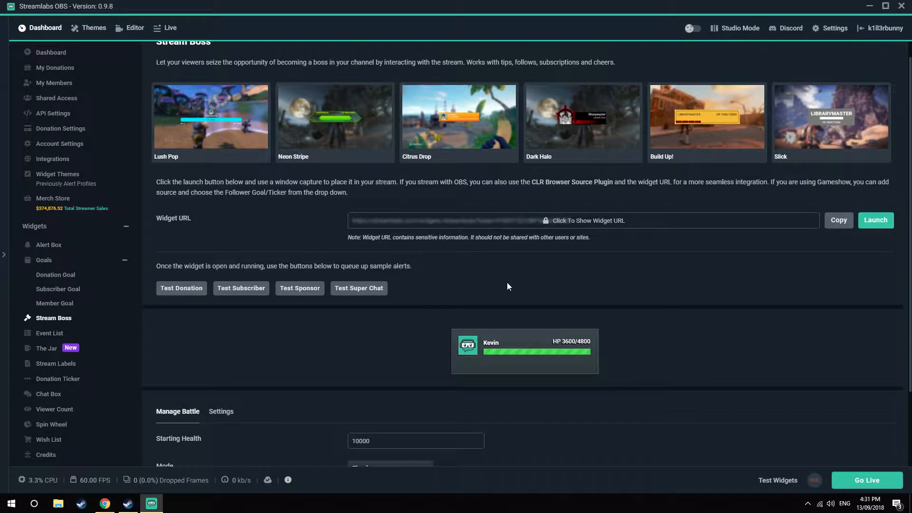
pyautogui.scroll(-2, 507, 286)
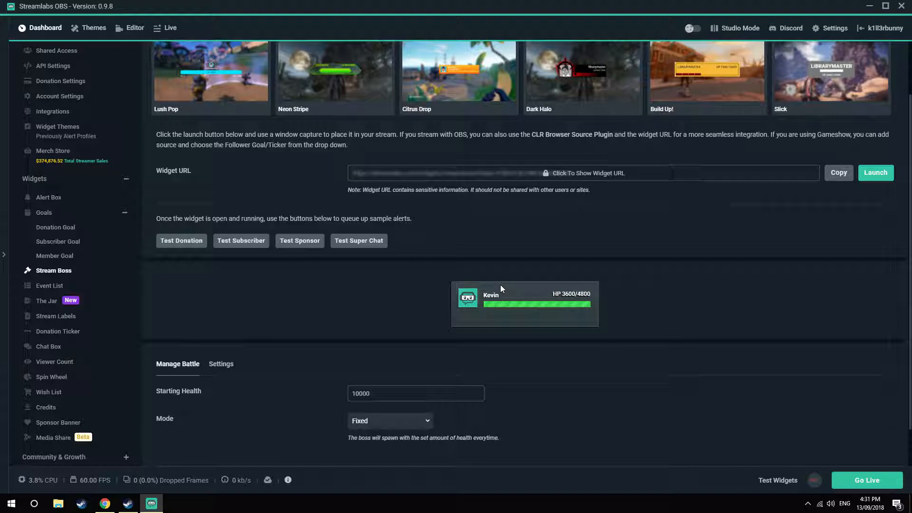
pyautogui.scroll(-2, 500, 284)
# Examine the Stream Boss settings for damage per event type, fade time, theme, kill animation and colors
pyautogui.click(236, 319)
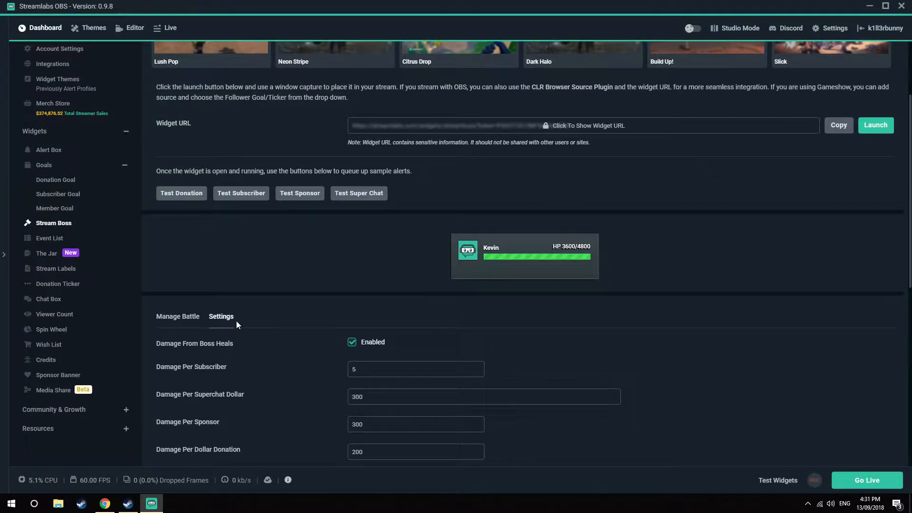
pyautogui.scroll(-4, 235, 311)
pyautogui.moveTo(244, 300); pyautogui.dragTo(207, 273)
pyautogui.moveTo(241, 356); pyautogui.dragTo(209, 346)
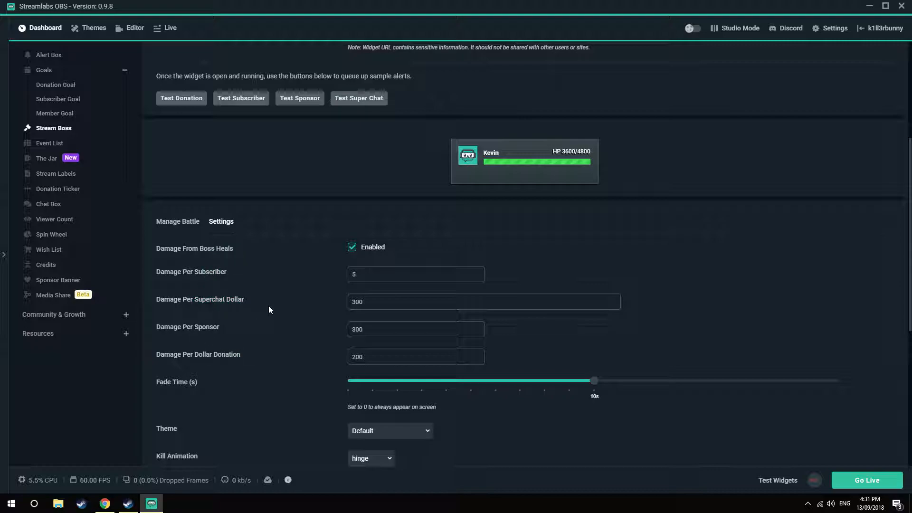
pyautogui.scroll(-2, 269, 306)
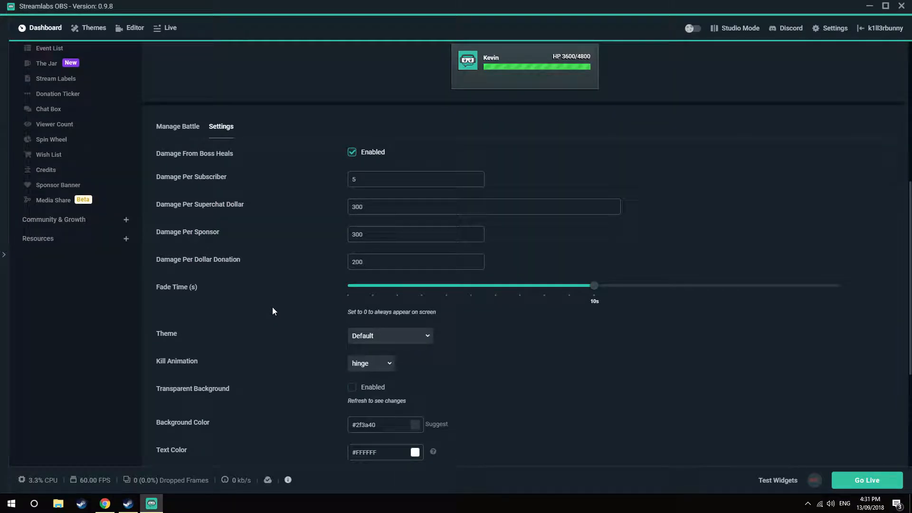
pyautogui.scroll(-5, 273, 308)
# Return to the Stream Boss's Manage Battle options and look over its starting health and mode
pyautogui.scroll(5, 273, 308)
pyautogui.scroll(4, 273, 309)
pyautogui.click(190, 268)
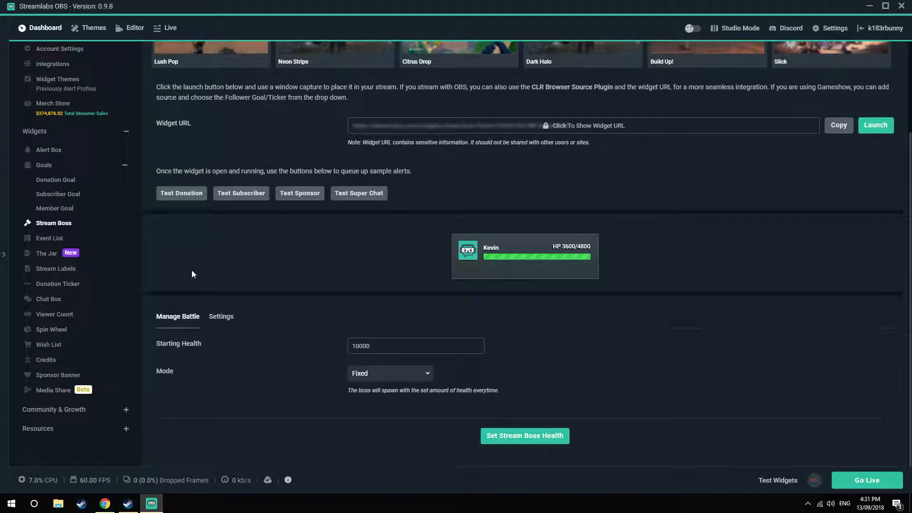
pyautogui.scroll(3, 184, 317)
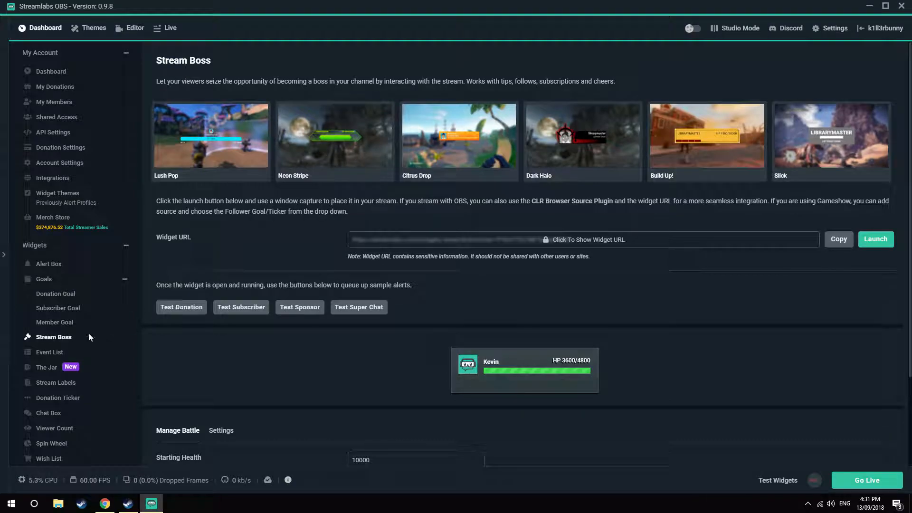
# Open the Event List widget and review its preview, theme, enabled events, maximum events, font and animation settings
pyautogui.click(58, 353)
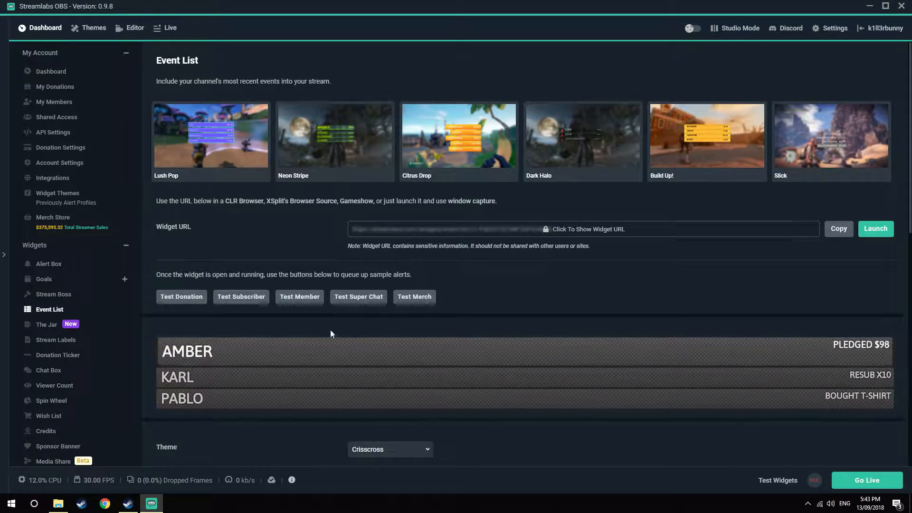
pyautogui.scroll(-1, 259, 378)
pyautogui.scroll(-10, 259, 379)
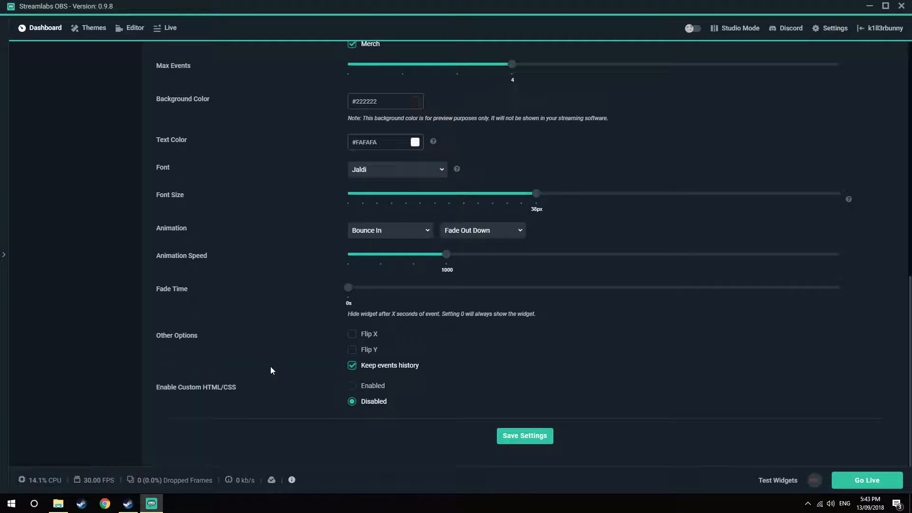
pyautogui.scroll(7, 314, 271)
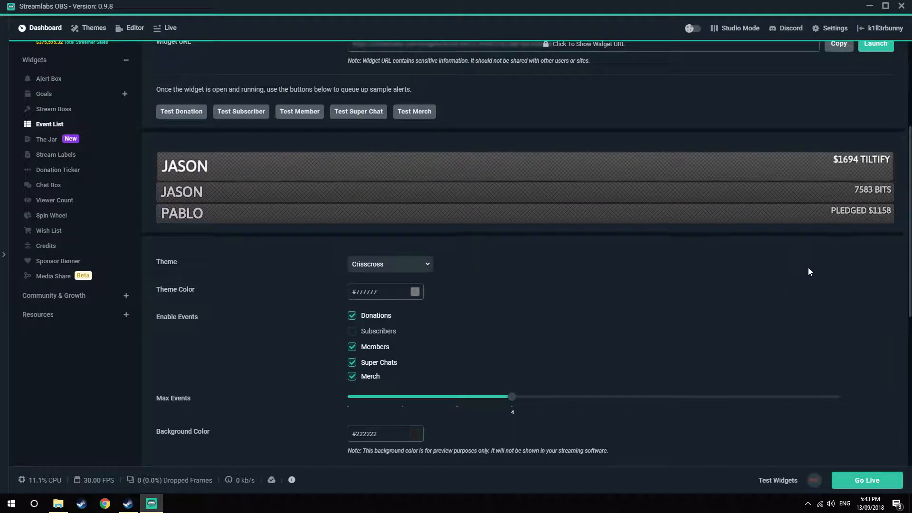
pyautogui.scroll(-4, 848, 204)
pyautogui.scroll(3, 843, 190)
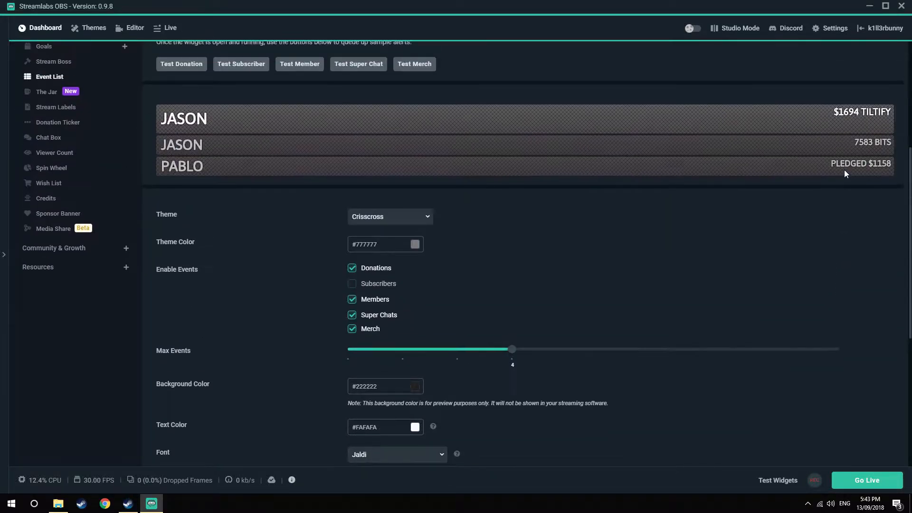
pyautogui.scroll(3, 130, 216)
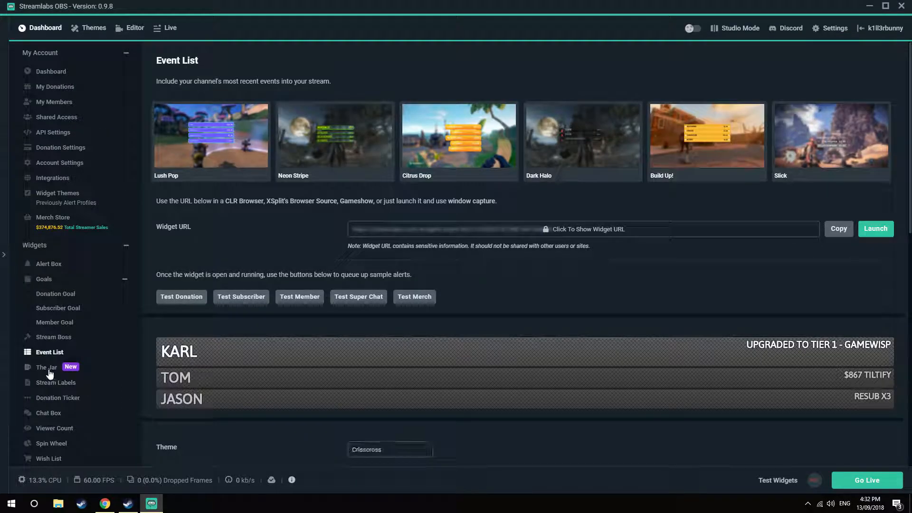
# Open The Jar widget and review its enabled events, jar images, text options, minimum amounts and YouTube member and subscriber images
pyautogui.click(48, 367)
pyautogui.scroll(-1, 582, 401)
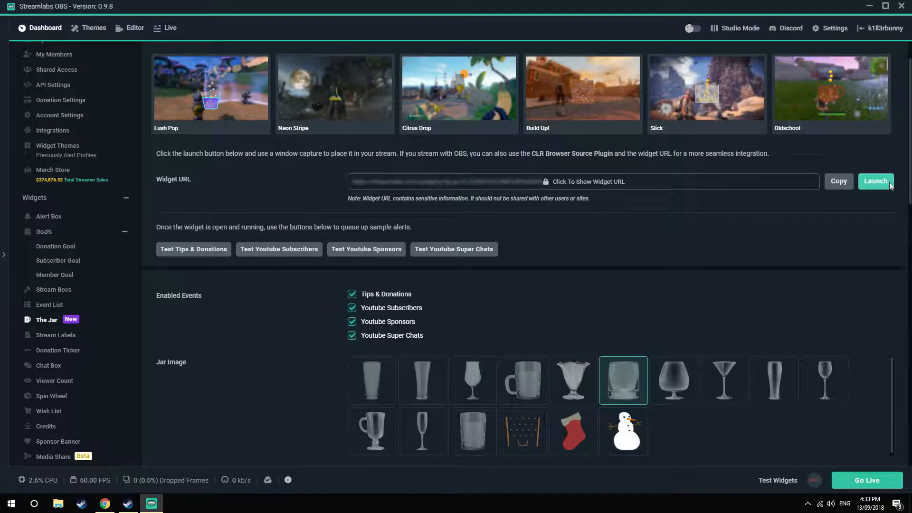
pyautogui.scroll(-5, 713, 285)
pyautogui.scroll(-4, 581, 333)
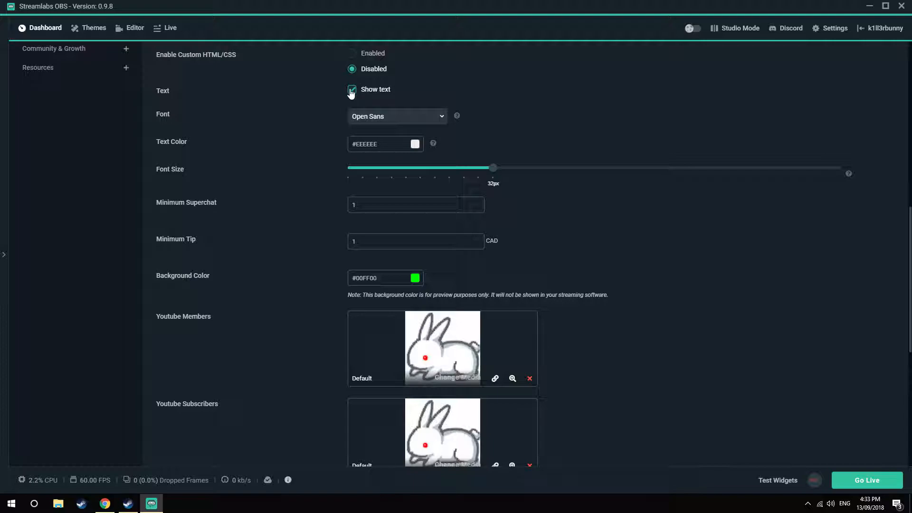
pyautogui.scroll(3, 369, 202)
pyautogui.scroll(5, 354, 237)
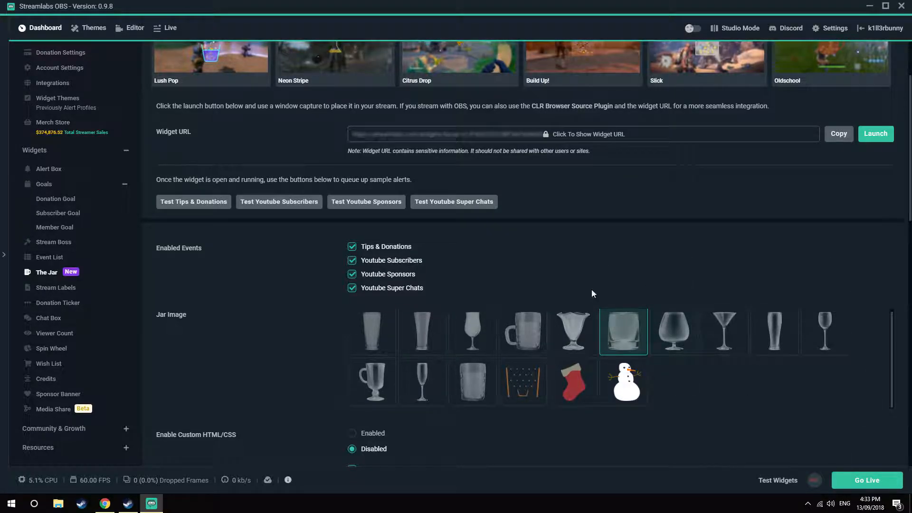
pyautogui.scroll(-8, 552, 295)
pyautogui.scroll(-6, 552, 289)
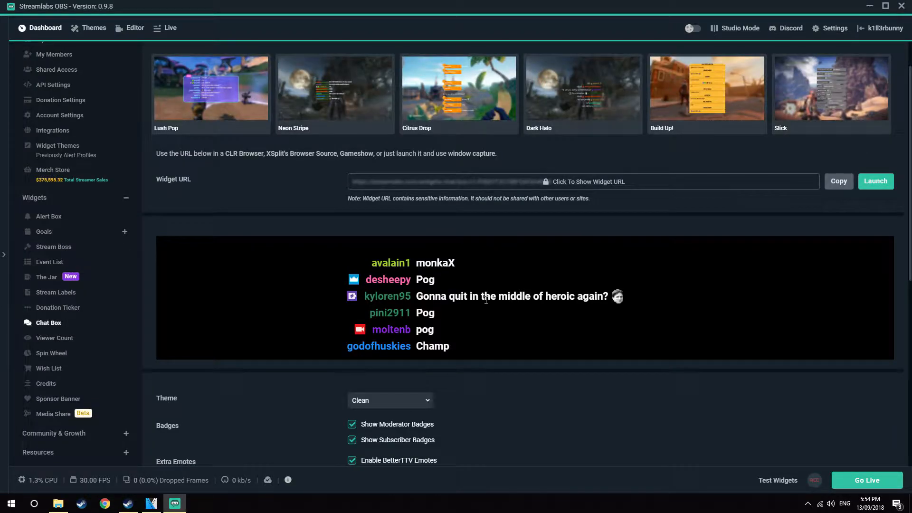
# Review the Chat Box widget's preview, badges, extra emotes, colors, font size, message hiding and muted chatters settings
pyautogui.scroll(-5, 457, 268)
pyautogui.scroll(2, 455, 271)
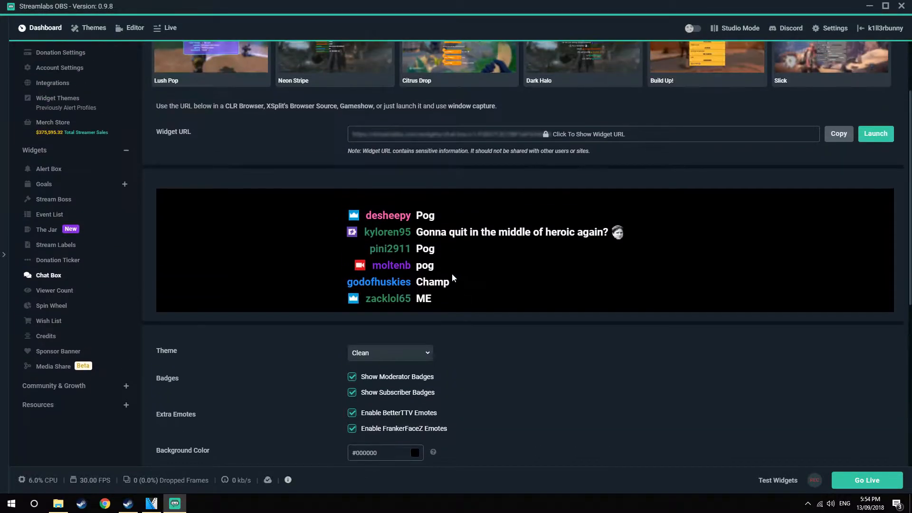
pyautogui.scroll(-1, 360, 379)
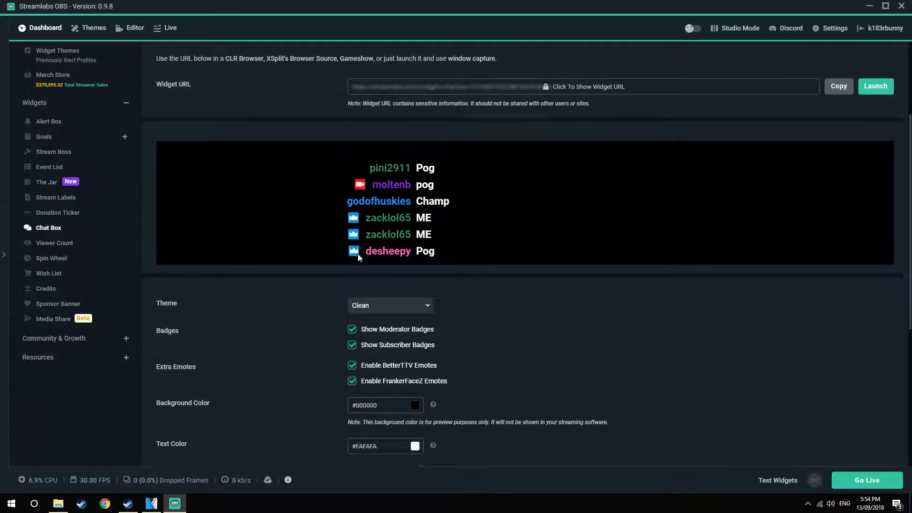
pyautogui.scroll(-2, 386, 339)
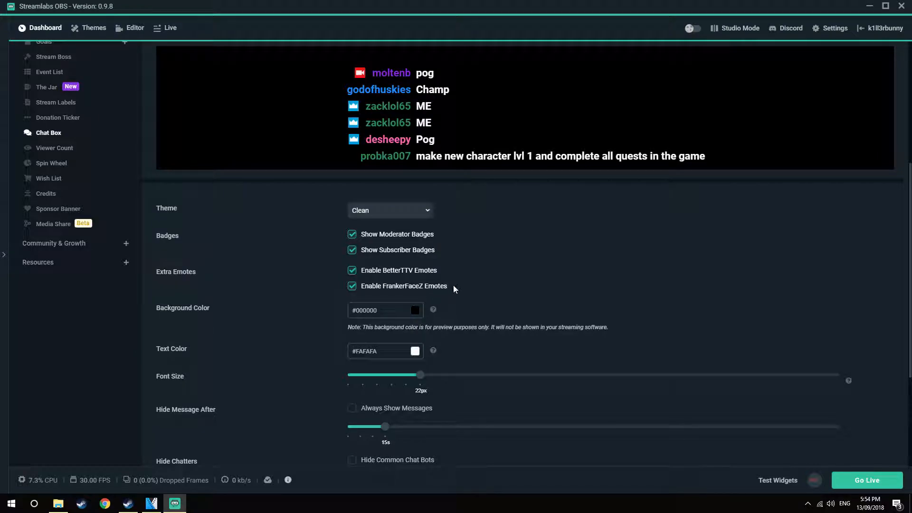
pyautogui.moveTo(454, 285); pyautogui.dragTo(380, 284)
pyautogui.moveTo(366, 284); pyautogui.dragTo(401, 271)
pyautogui.click(401, 272)
pyautogui.scroll(-4, 458, 319)
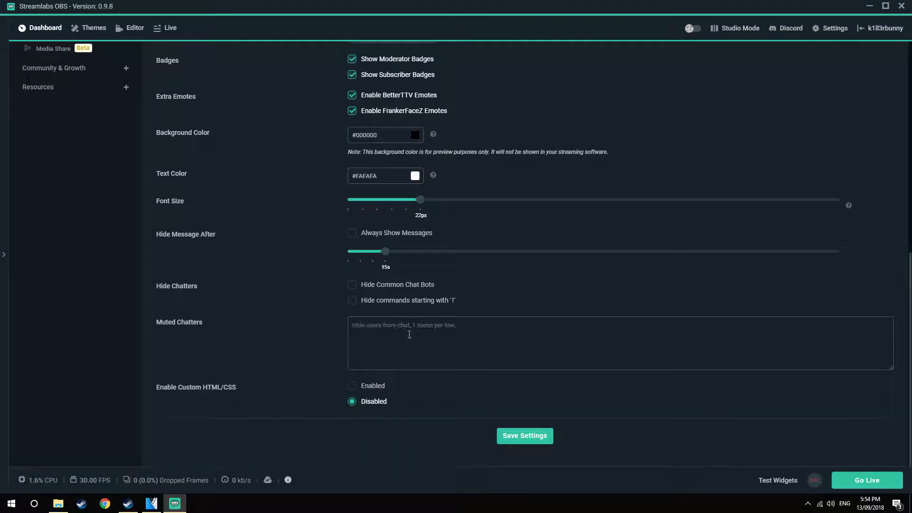
pyautogui.scroll(10, 388, 335)
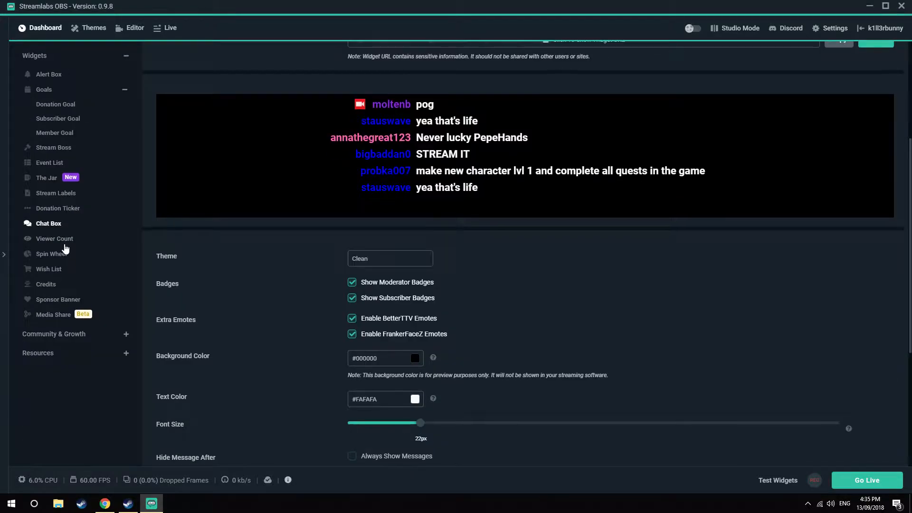
# Look over the Viewer Count widget's enabled streams and the Spin Wheel widget's categories and section weights
pyautogui.click(55, 255)
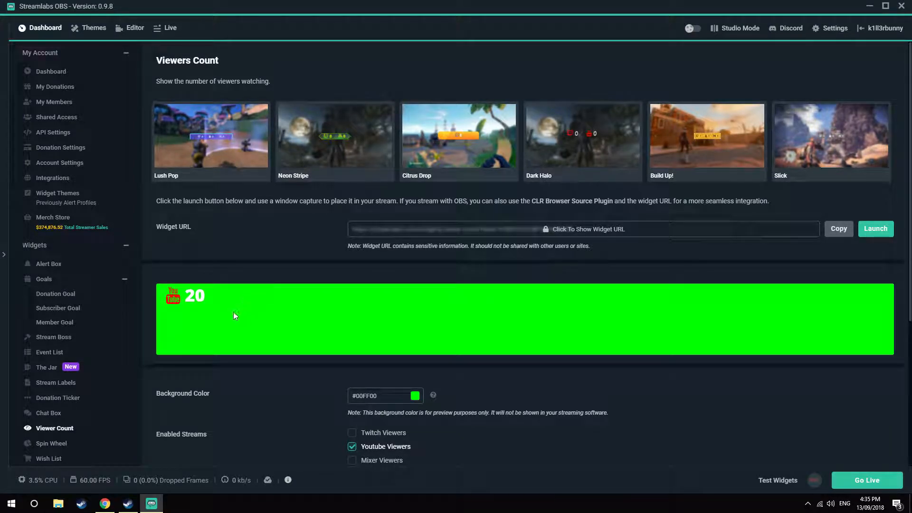
pyautogui.scroll(-2, 238, 307)
pyautogui.click(60, 355)
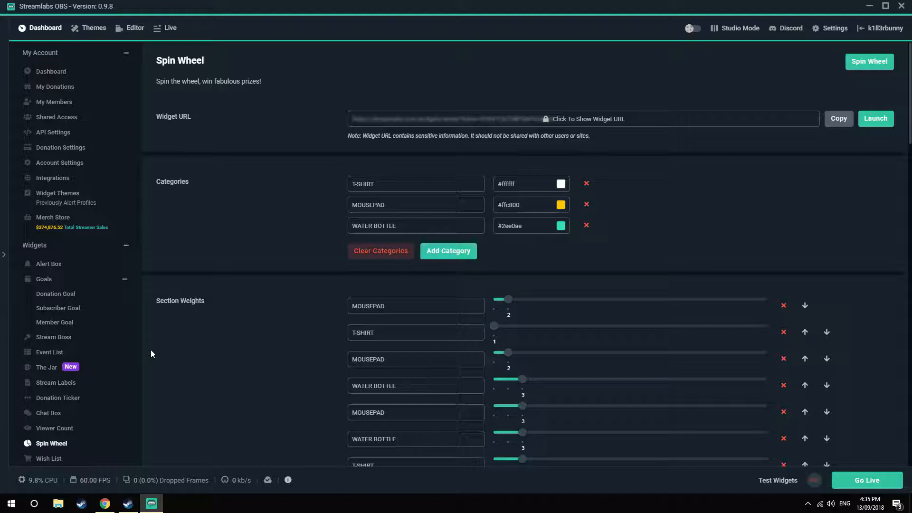
pyautogui.scroll(-2, 161, 346)
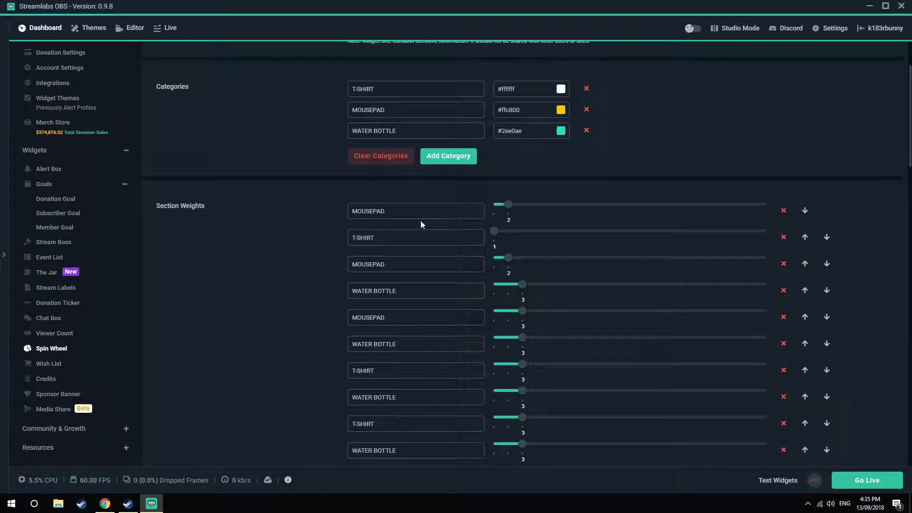
pyautogui.scroll(-13, 384, 268)
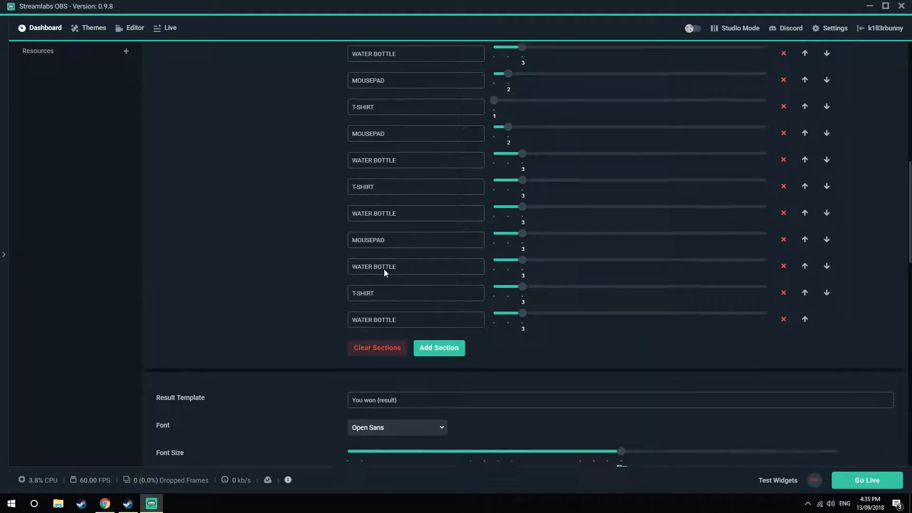
pyautogui.scroll(3, 385, 268)
pyautogui.scroll(6, 384, 219)
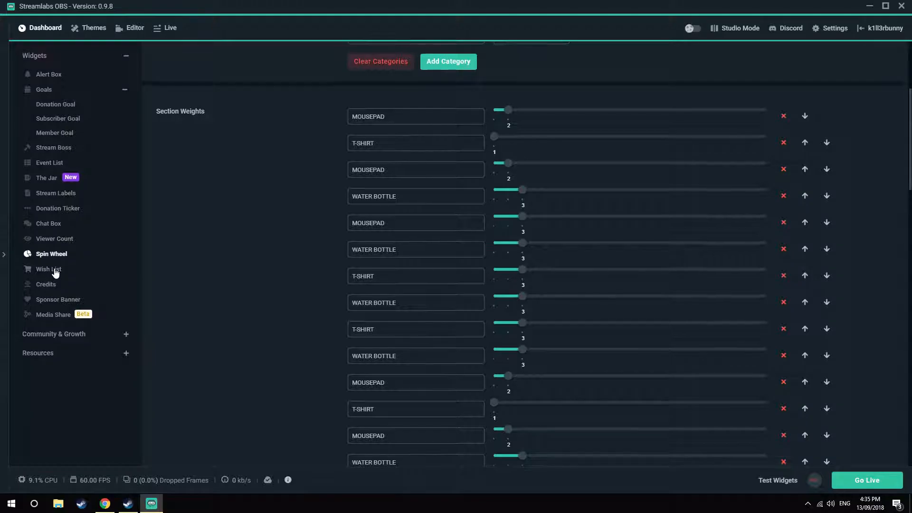
# Open the Wish List, inspect the form for adding a wishlist item, and close it without saving
pyautogui.click(50, 269)
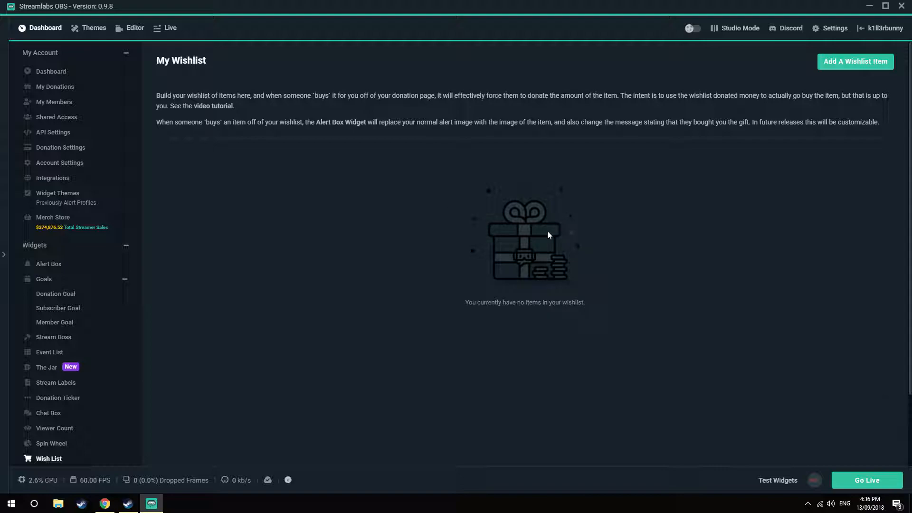
pyautogui.click(856, 63)
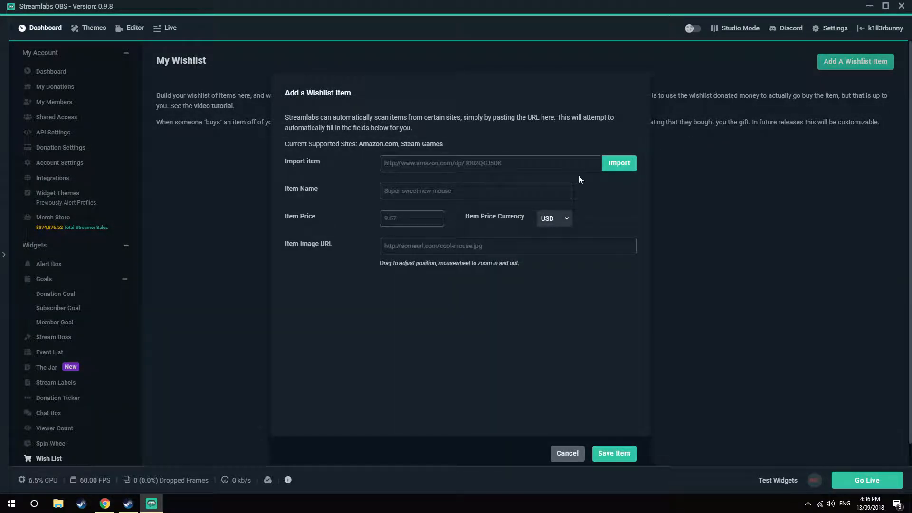
pyautogui.click(577, 455)
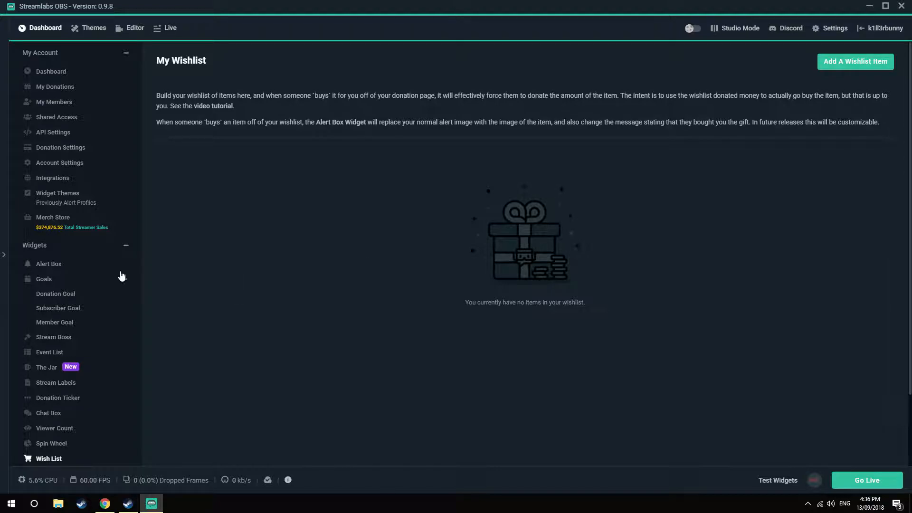
# Open the Credits widget and look through its theme presets, rolling preview, title, subtitle and remaining settings
pyautogui.scroll(-2, 61, 373)
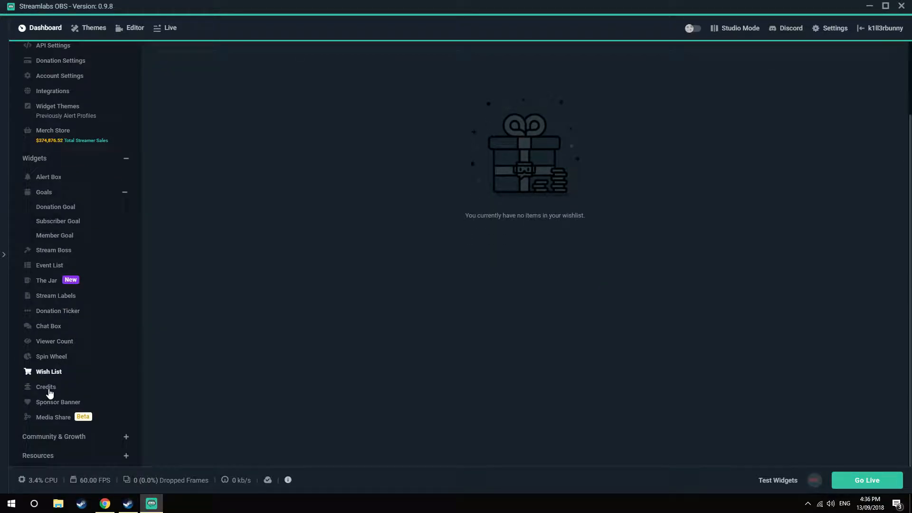
pyautogui.click(46, 386)
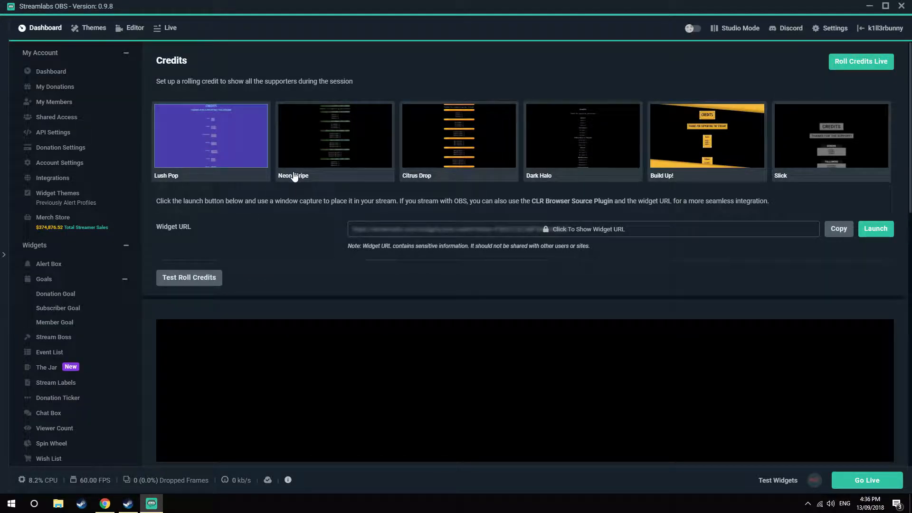
pyautogui.scroll(-2, 284, 216)
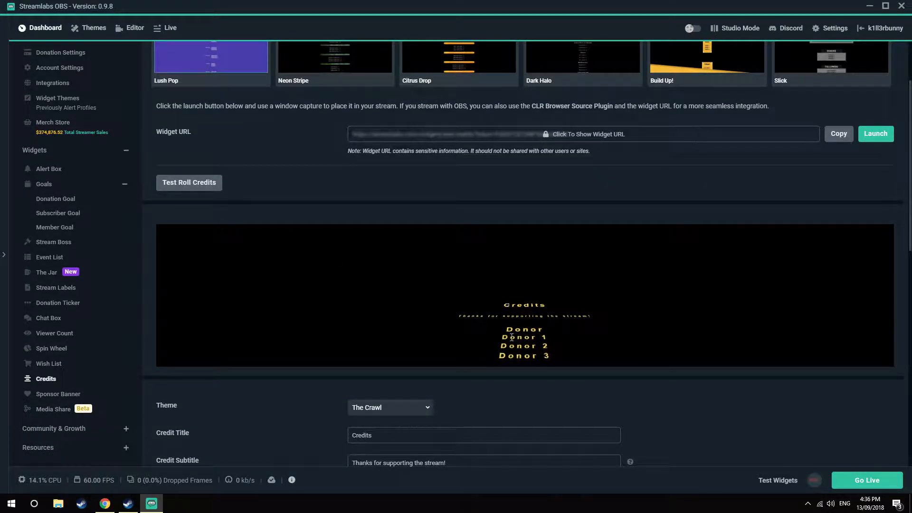
pyautogui.scroll(2, 448, 274)
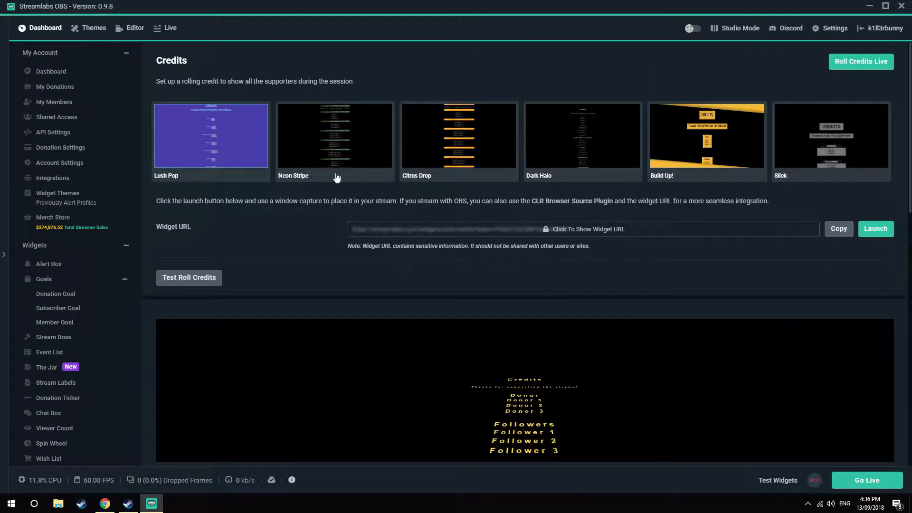
pyautogui.scroll(-2, 475, 311)
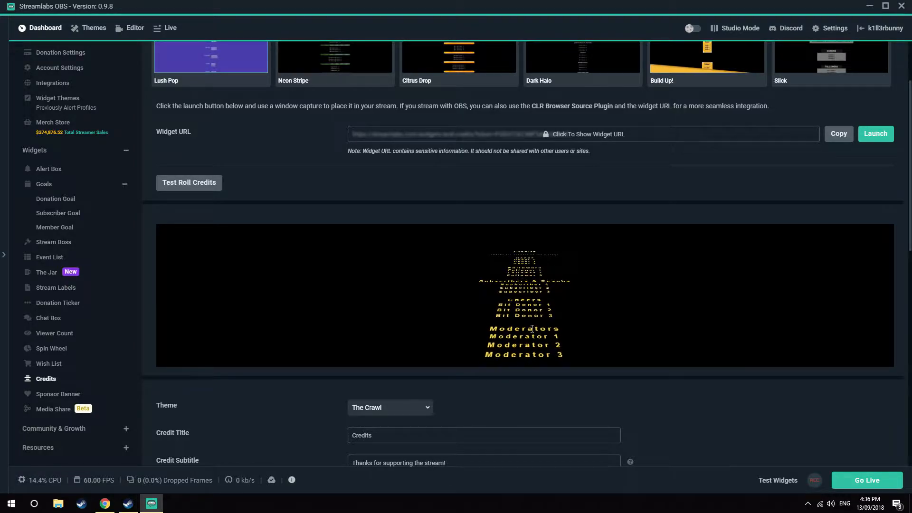
pyautogui.scroll(-7, 529, 312)
pyautogui.scroll(-3, 526, 314)
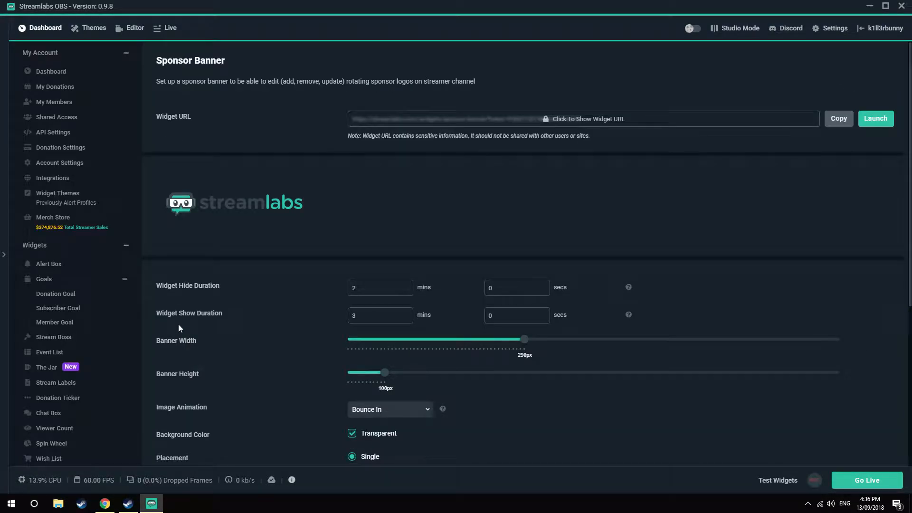
# Review the Sponsor Banner's duration, size and placement settings and the Media Share widget's price, duration and spam security settings
pyautogui.scroll(-1, 178, 324)
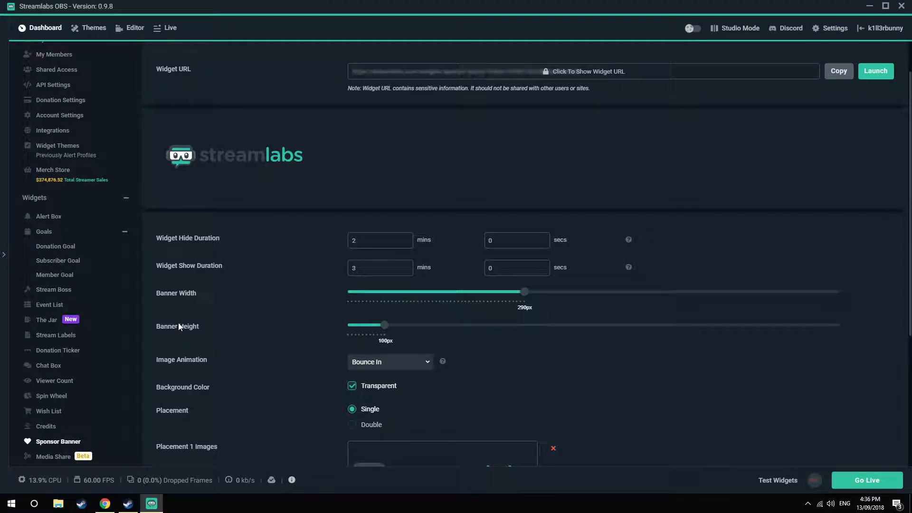
pyautogui.scroll(-2, 178, 321)
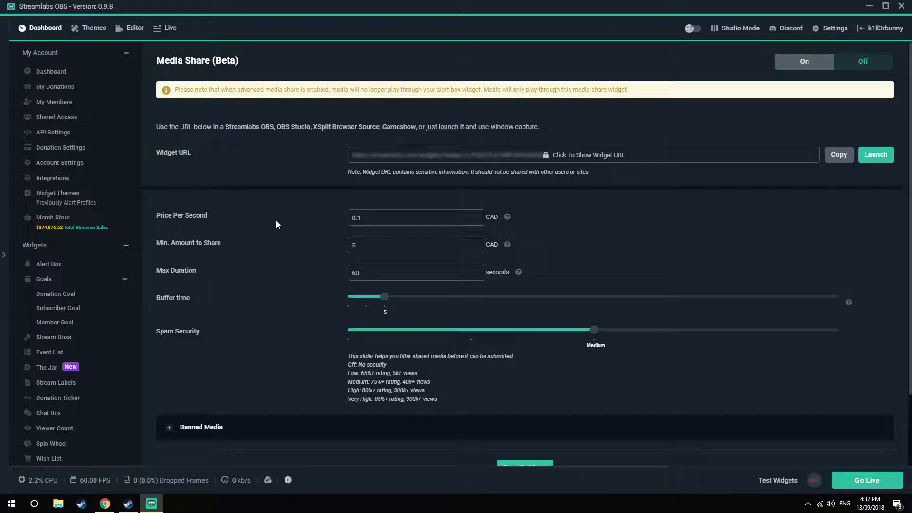
pyautogui.scroll(-2, 254, 232)
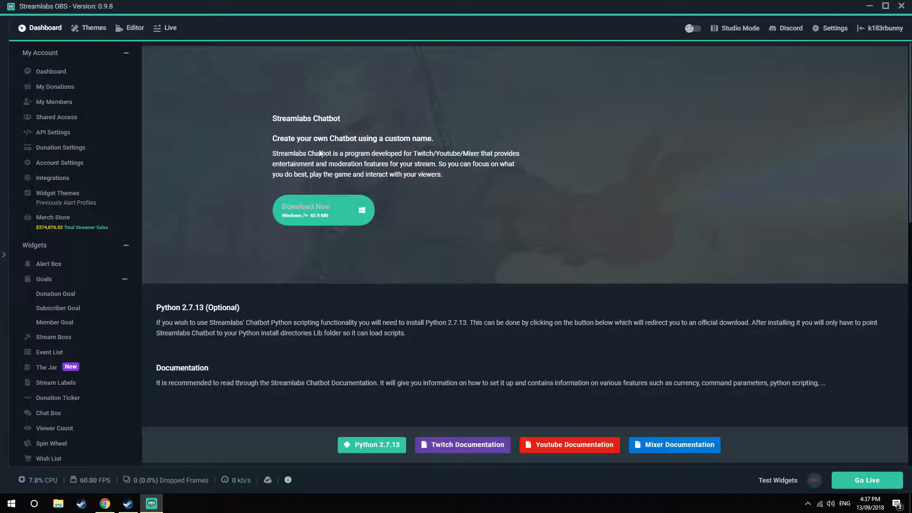
# Read the Streamlabs Chatbot description, its Python and documentation notes, and the feature comparison by platform
pyautogui.moveTo(296, 153); pyautogui.dragTo(384, 166)
pyautogui.click(385, 169)
pyautogui.scroll(-3, 464, 266)
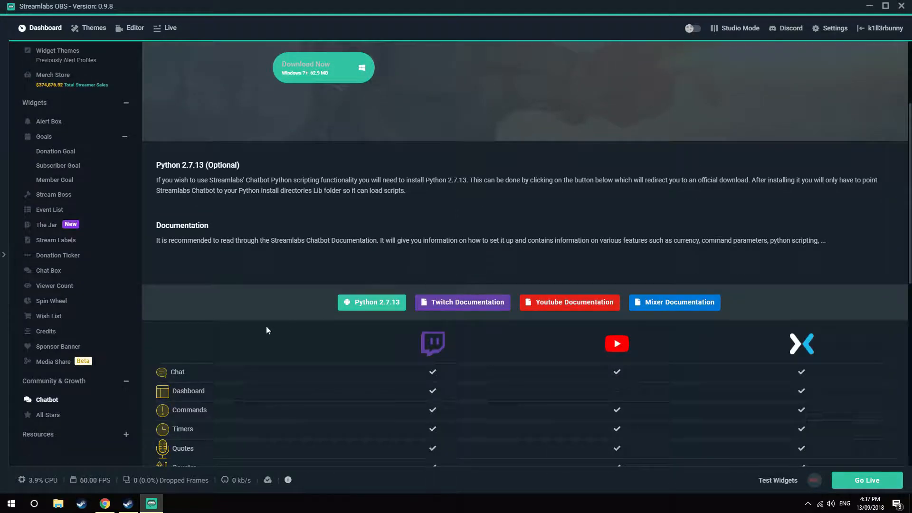
# Open the Streamlabs All-Stars page and collapse the Widgets section of the dashboard navigation
pyautogui.click(61, 417)
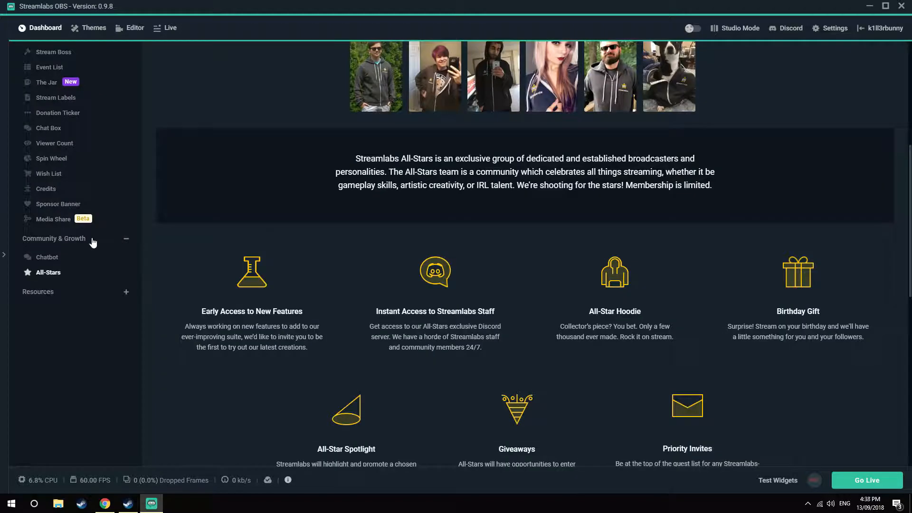
pyautogui.scroll(3, 81, 278)
pyautogui.click(100, 246)
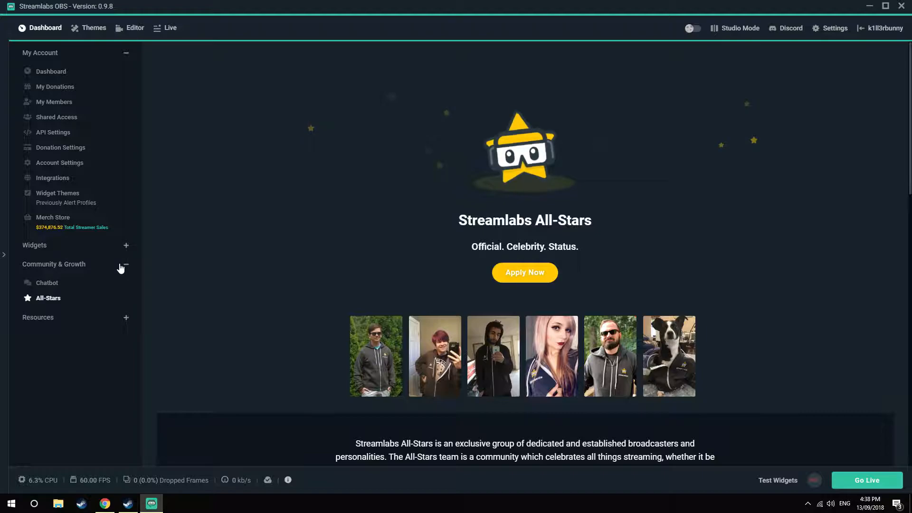
# Browse the scene themes, preview the MTGA Ajani Goldman overlay, and return to the theme list
pyautogui.click(107, 32)
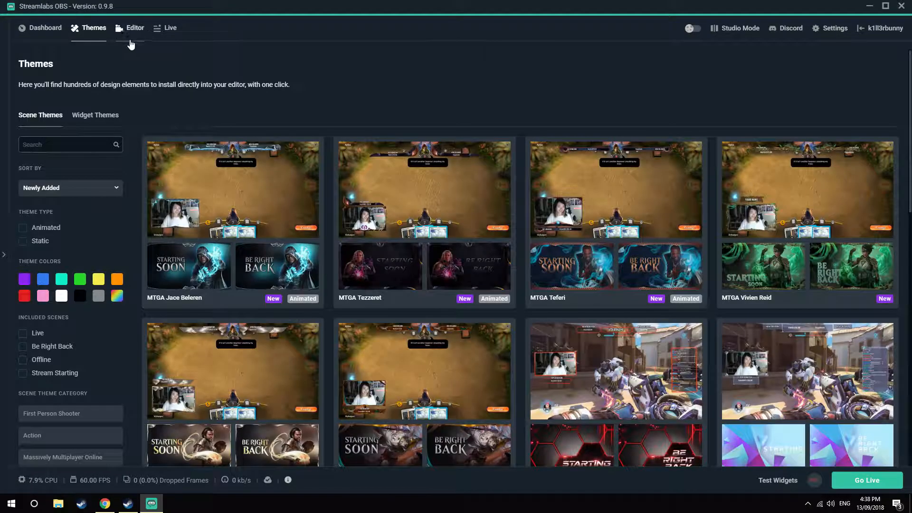
pyautogui.scroll(-5, 247, 187)
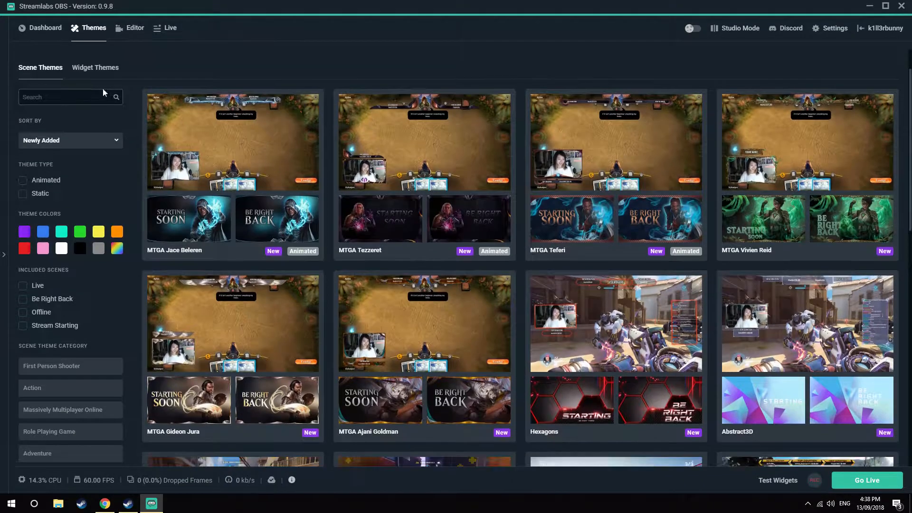
pyautogui.scroll(3, 430, 167)
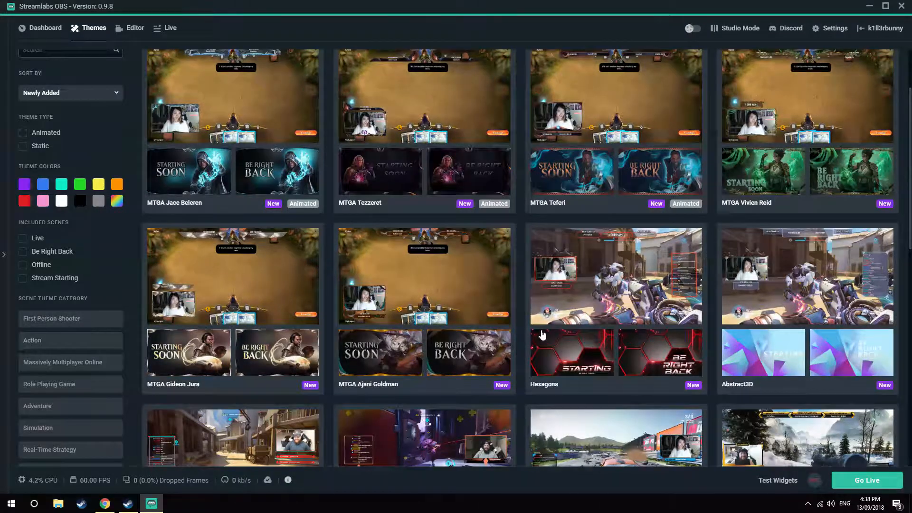
pyautogui.click(444, 295)
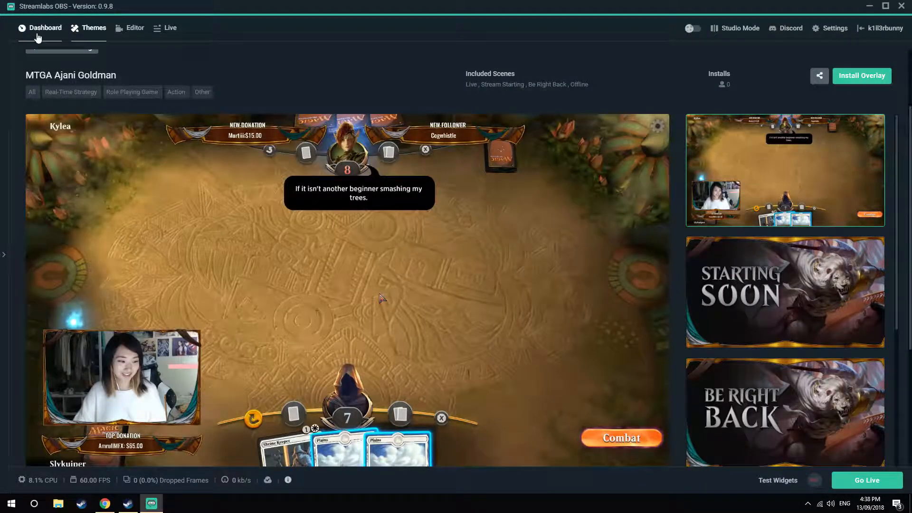
pyautogui.scroll(2, 50, 93)
pyautogui.click(61, 142)
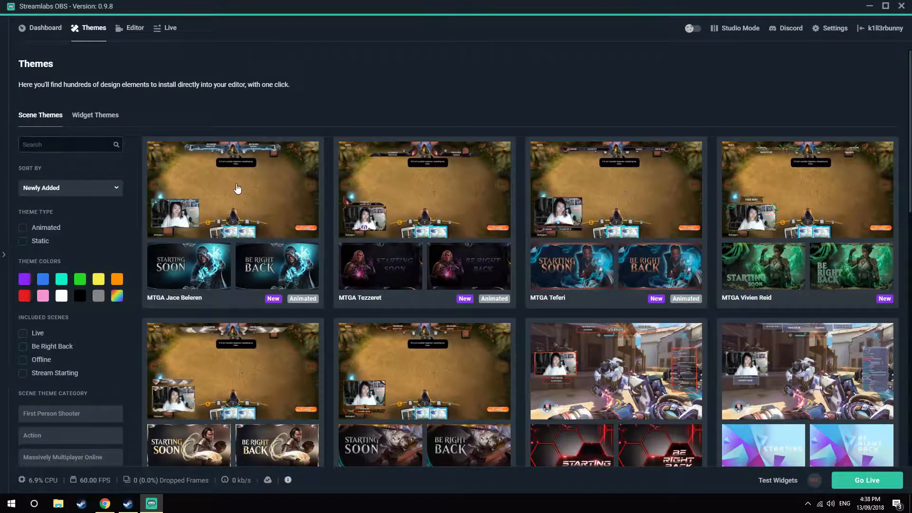
# Look further through the scene themes, preview the Aniris overlay, and go back to the theme list
pyautogui.scroll(-6, 248, 192)
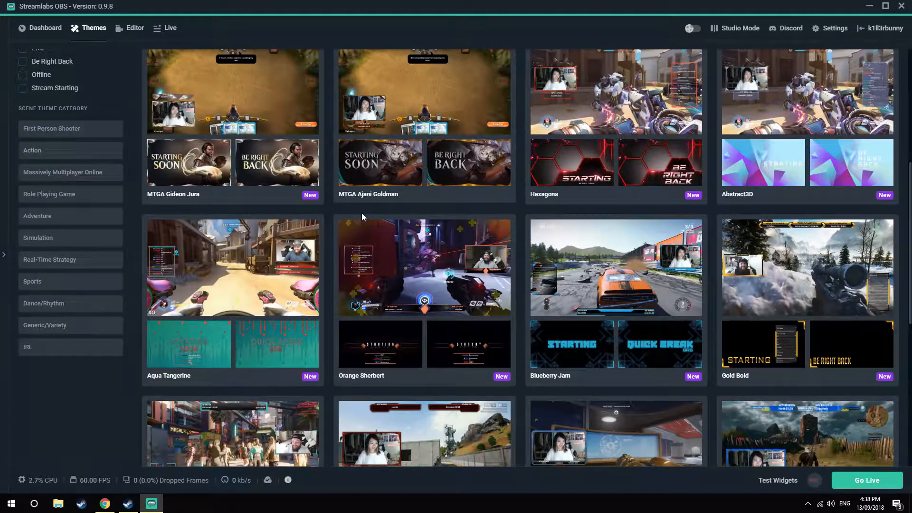
pyautogui.scroll(-4, 361, 217)
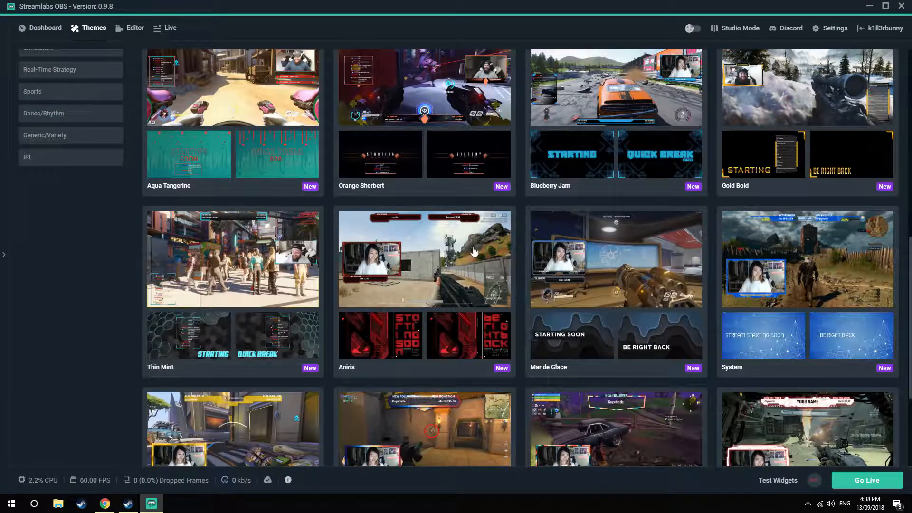
pyautogui.click(438, 248)
pyautogui.scroll(4, 310, 248)
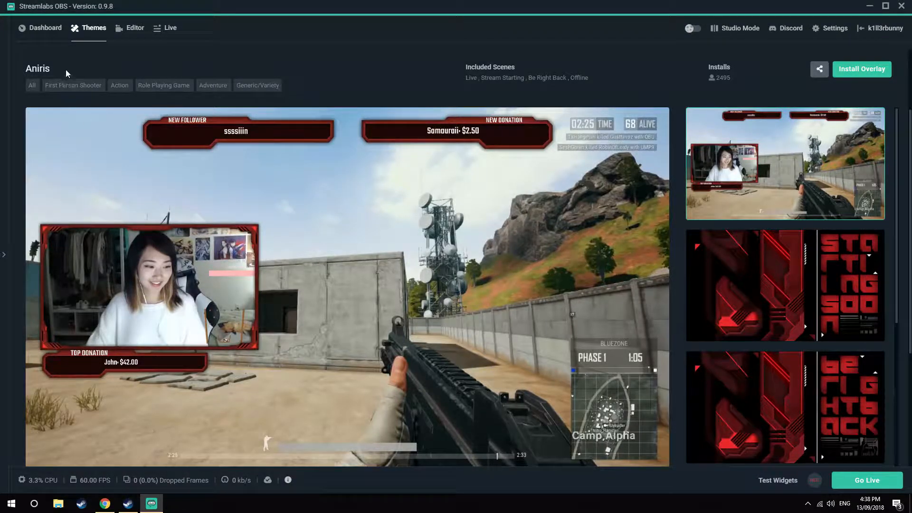
pyautogui.scroll(2, 55, 75)
pyautogui.click(48, 140)
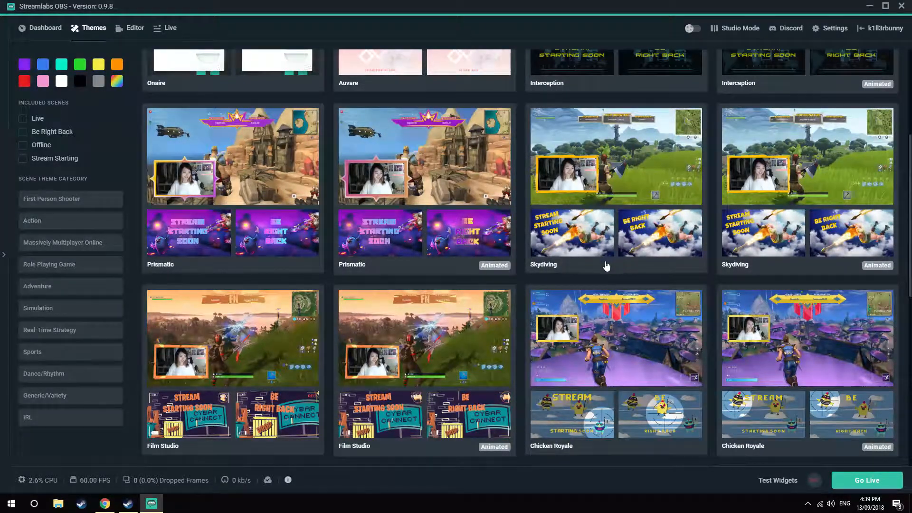
# Preview the Skydiving scene theme and inspect its included scenes, such as Stream Starting Soon and Intermission
pyautogui.click(564, 228)
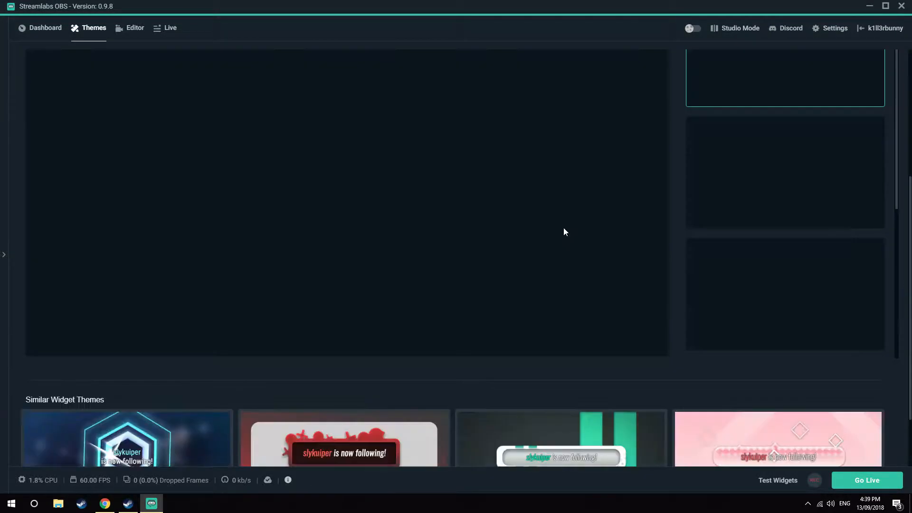
pyautogui.click(818, 183)
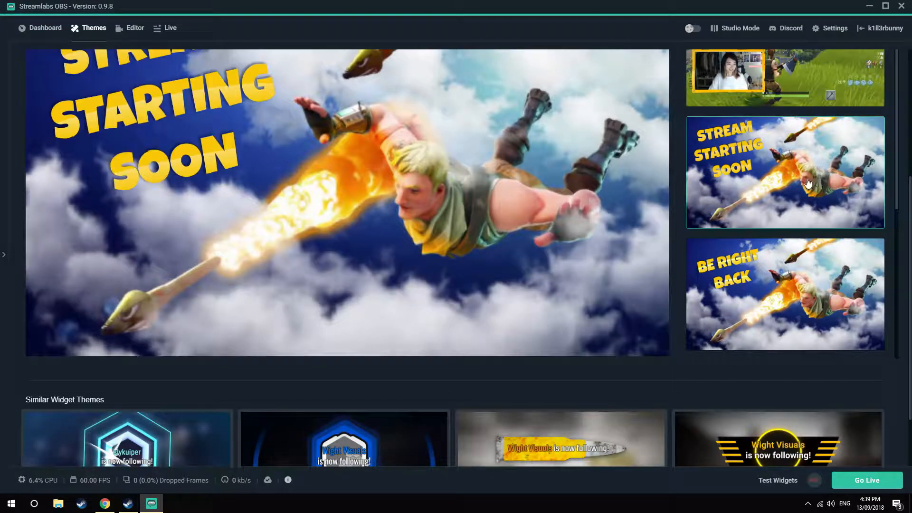
pyautogui.scroll(4, 342, 209)
pyautogui.scroll(-2, 323, 205)
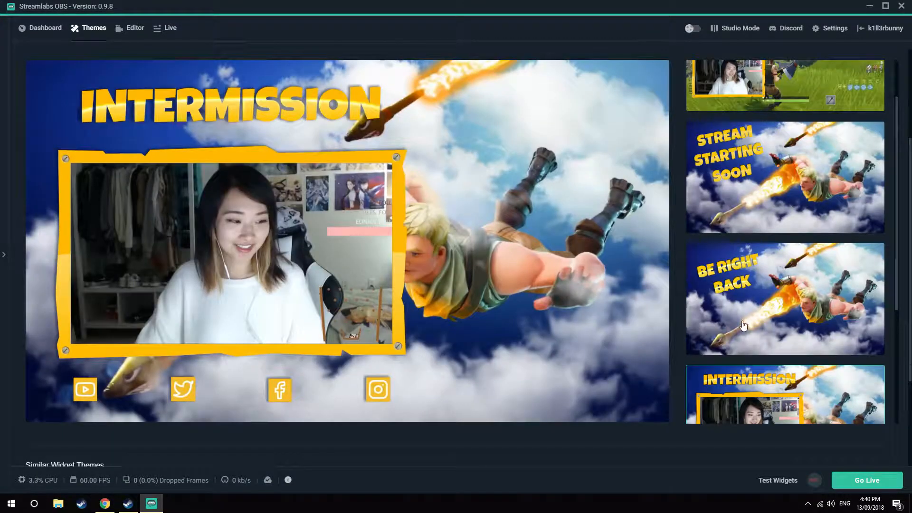
pyautogui.scroll(2, 775, 297)
pyautogui.scroll(-3, 764, 304)
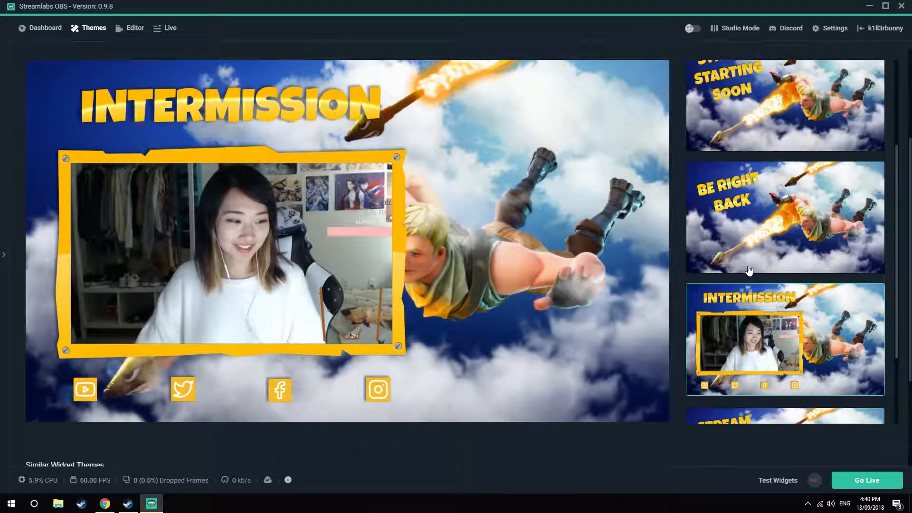
pyautogui.scroll(-2, 763, 333)
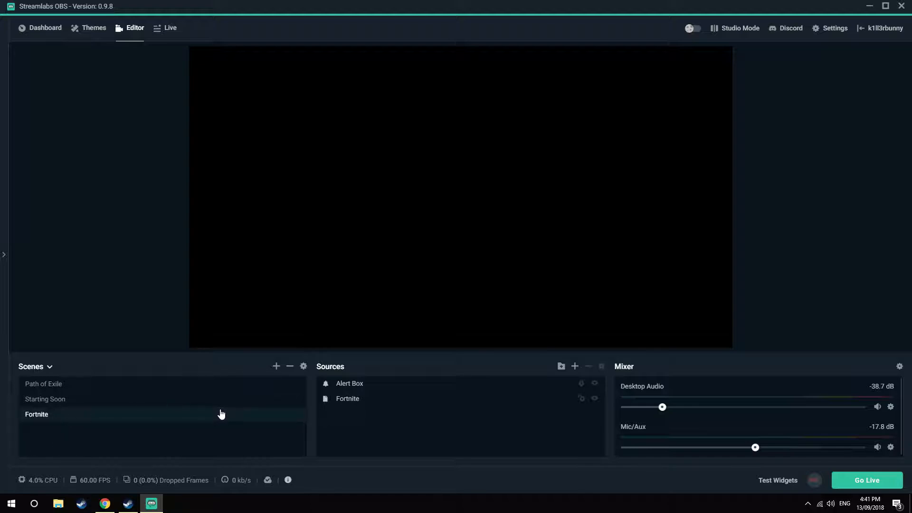
# Add a new scene named TempGame in the Editor
pyautogui.click(276, 366)
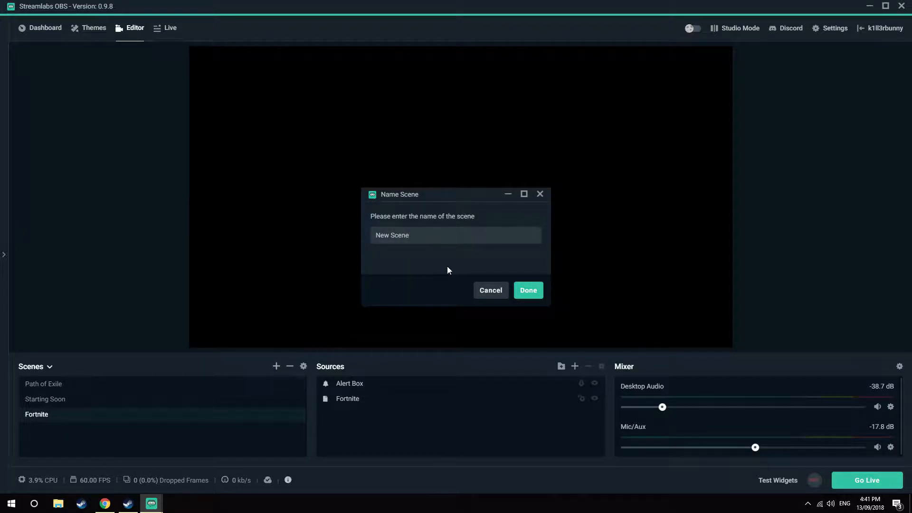
pyautogui.moveTo(428, 235); pyautogui.dragTo(320, 237)
pyautogui.write('TEmp')
pyautogui.click(529, 290)
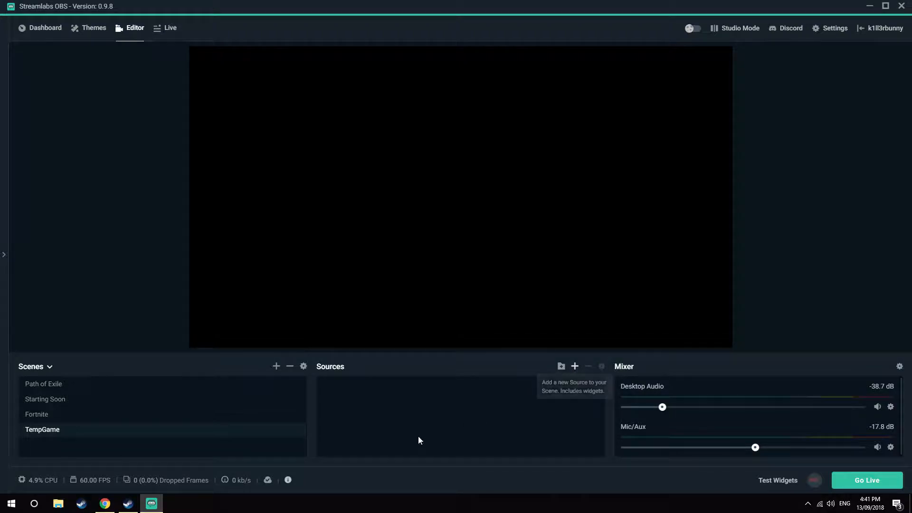
# Open the Add Source window for the TempGame scene and move it away from the middle of the preview
pyautogui.click(574, 367)
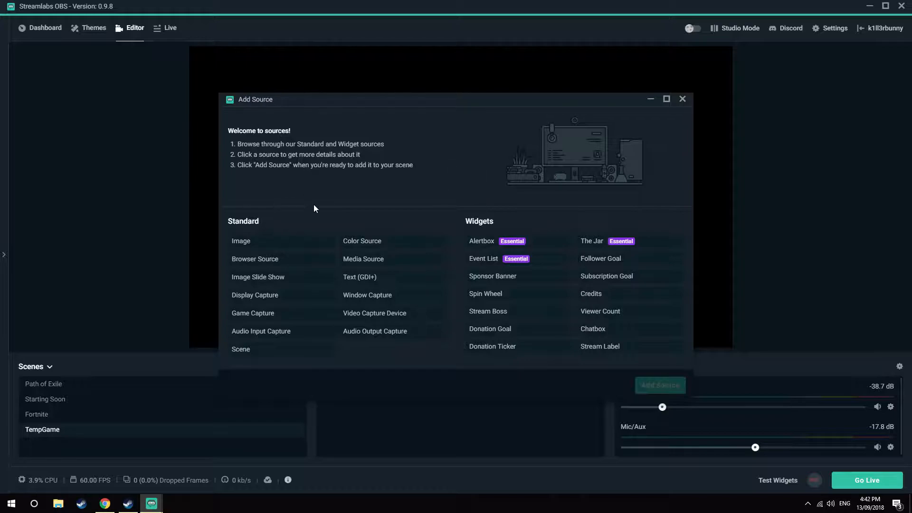
pyautogui.click(498, 395)
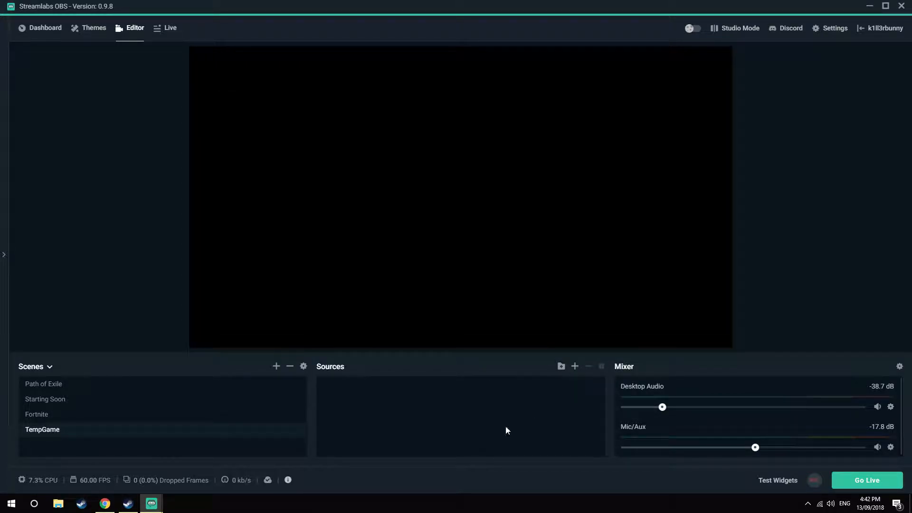
pyautogui.moveTo(151, 502)
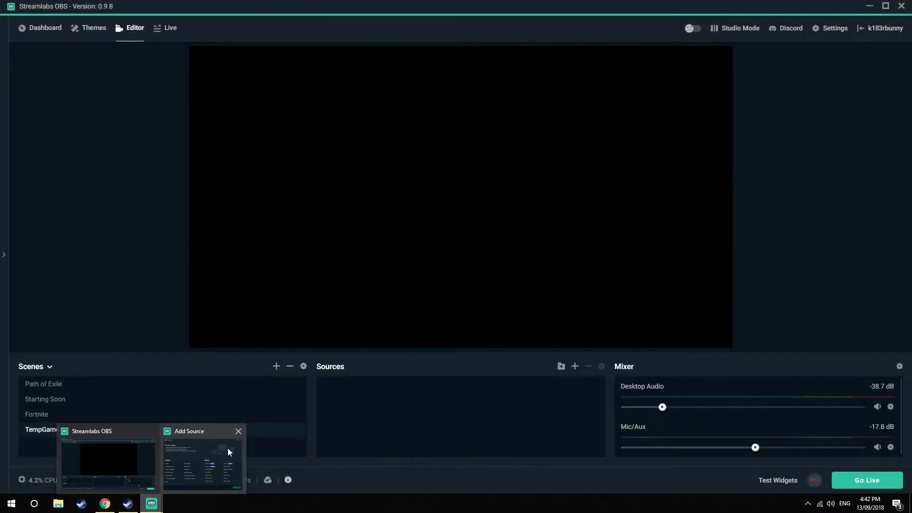
pyautogui.click(227, 449)
pyautogui.moveTo(387, 100); pyautogui.dragTo(564, 248)
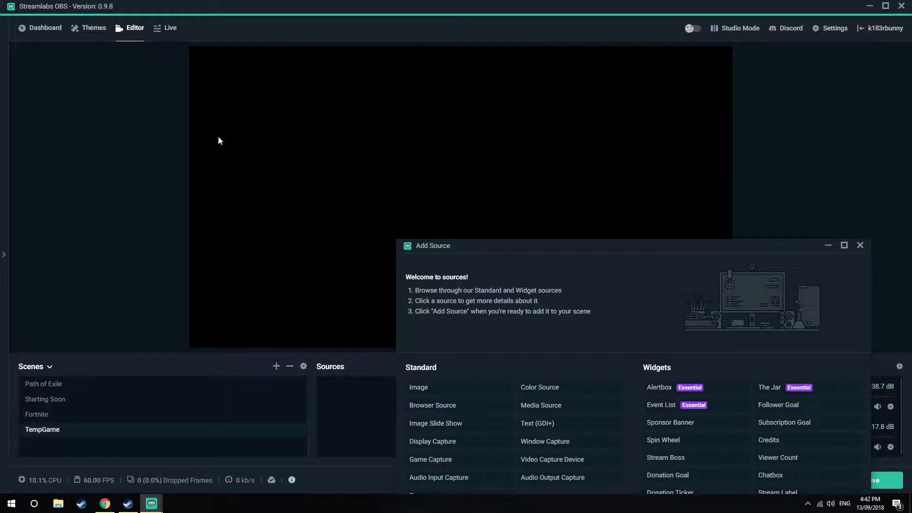
# Reselect the TempGame scene, bring back the Add Source window, and position it so all standard and widget sources show
pyautogui.click(611, 103)
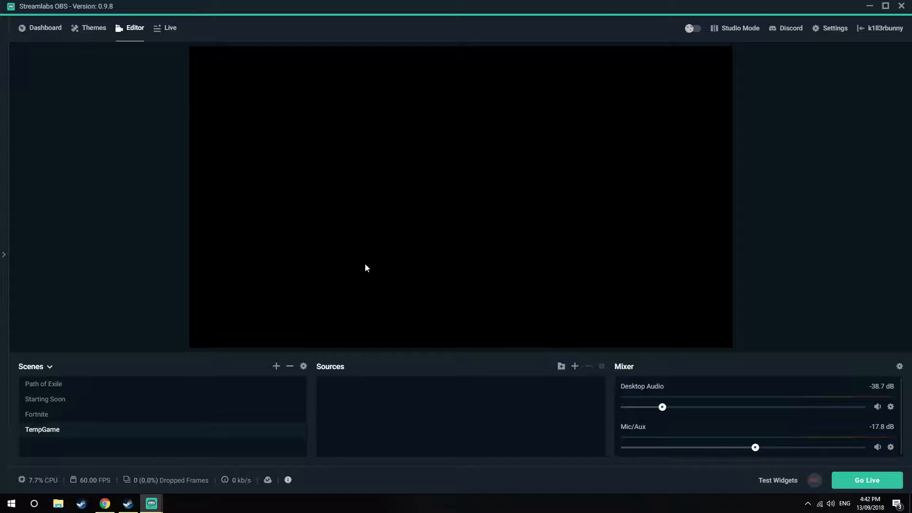
pyautogui.click(45, 417)
pyautogui.click(46, 425)
pyautogui.moveTo(151, 504)
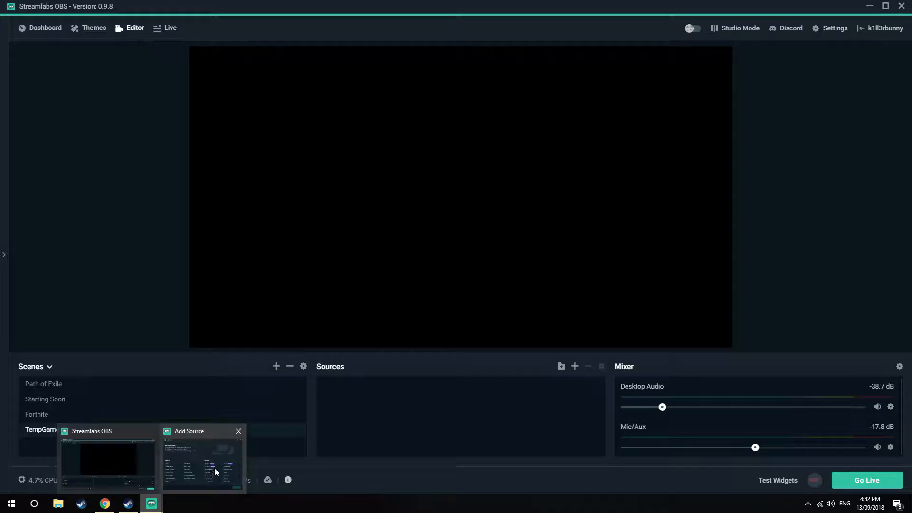
pyautogui.click(213, 468)
pyautogui.moveTo(508, 245); pyautogui.dragTo(531, 149)
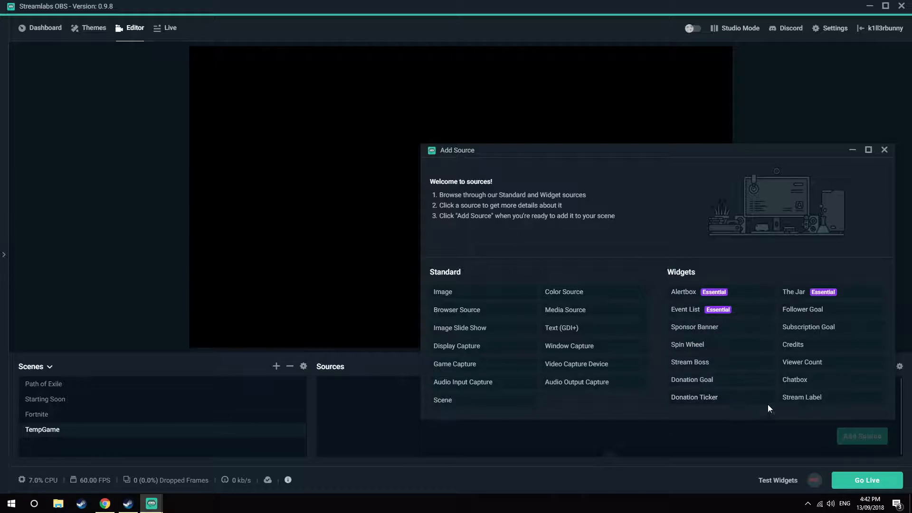
# Review the new and existing source options for an Alertbox in TempGame, and close them without adding it
pyautogui.click(692, 295)
pyautogui.click(853, 433)
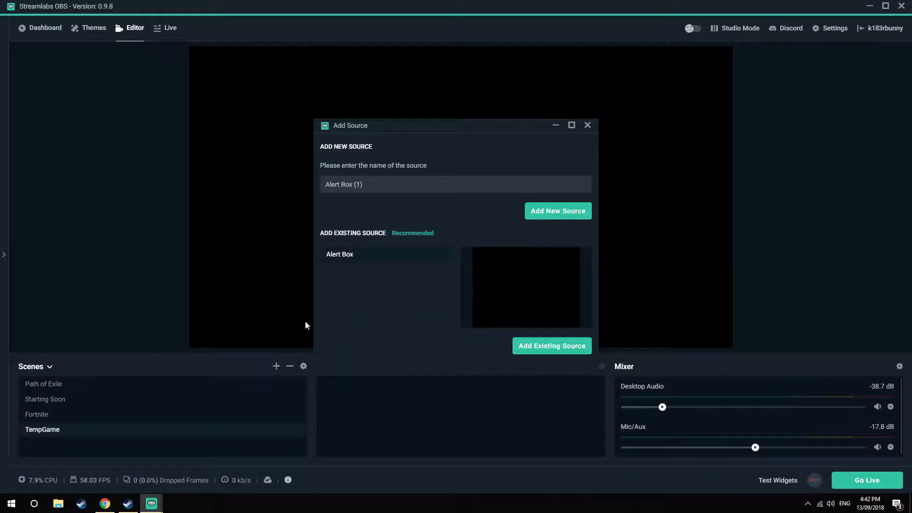
pyautogui.click(588, 125)
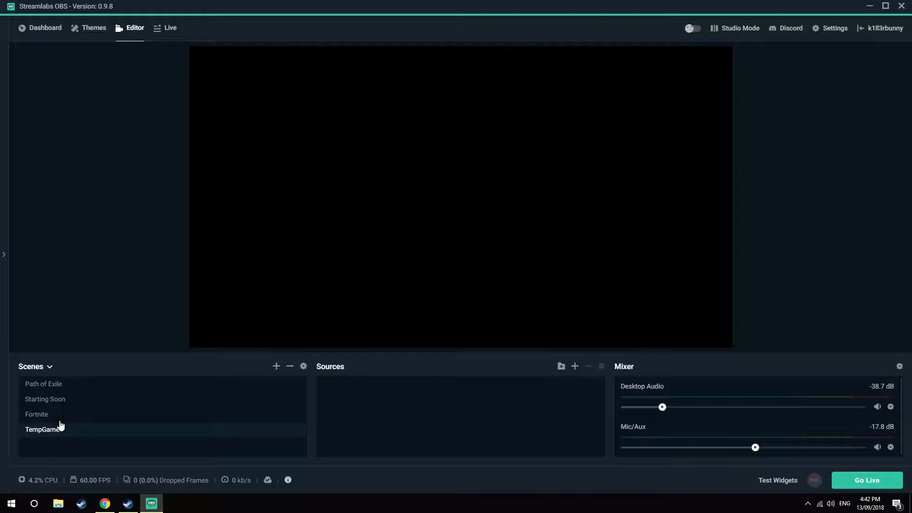
# Inspect the Alert Box source's area in the Fortnite scene's preview, and return to the TempGame scene
pyautogui.click(43, 414)
pyautogui.click(358, 387)
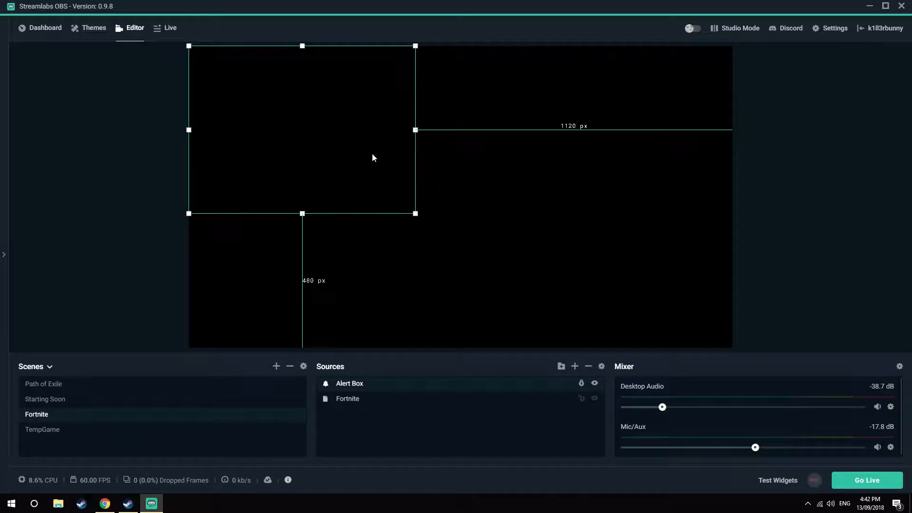
pyautogui.click(376, 155)
pyautogui.click(363, 385)
pyautogui.click(47, 429)
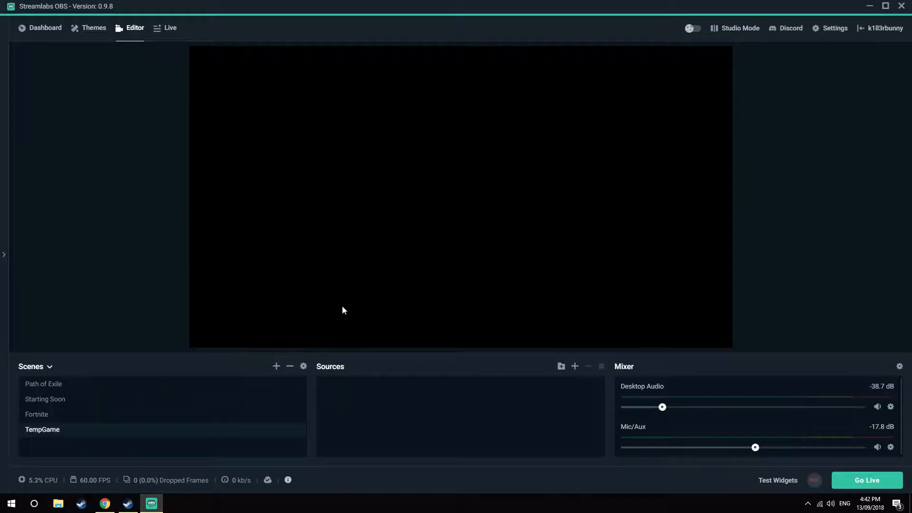
# Open the source list for TempGame and read the descriptions of Browser Source, Image Slide Show and Display Capture
pyautogui.click(575, 367)
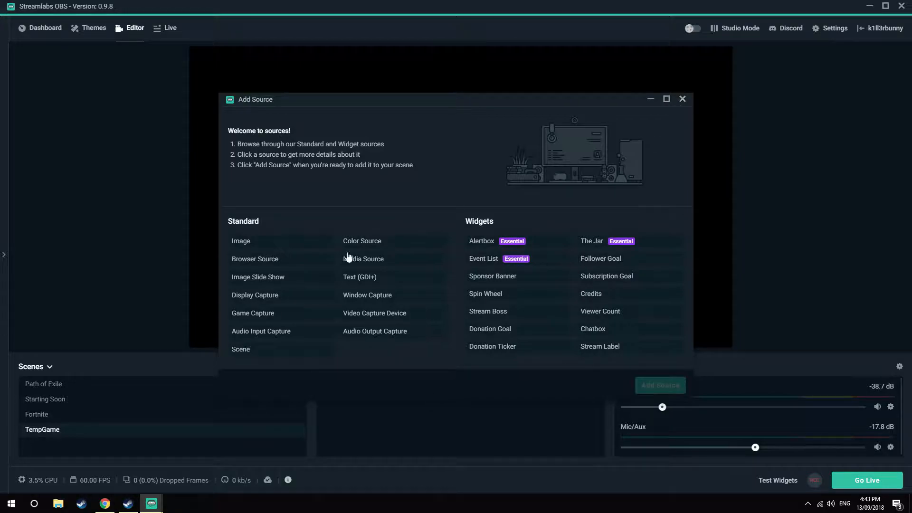
pyautogui.click(267, 268)
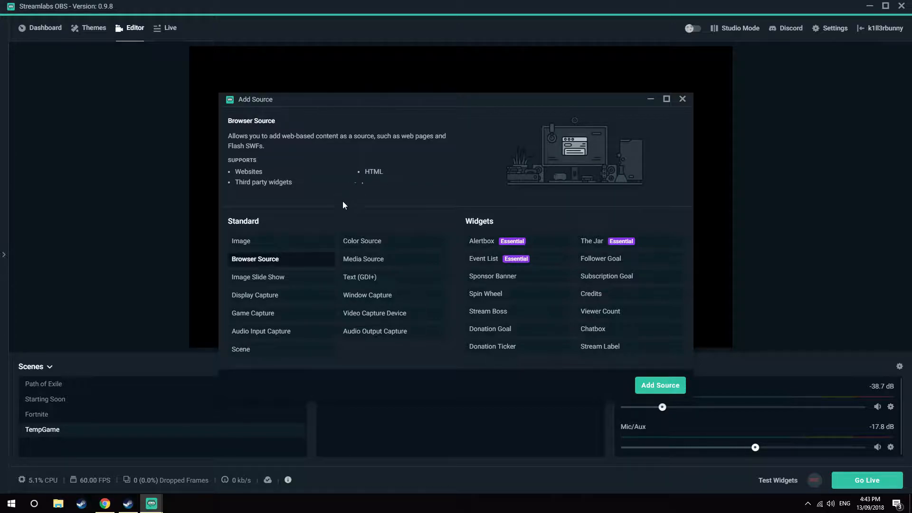
pyautogui.click(288, 281)
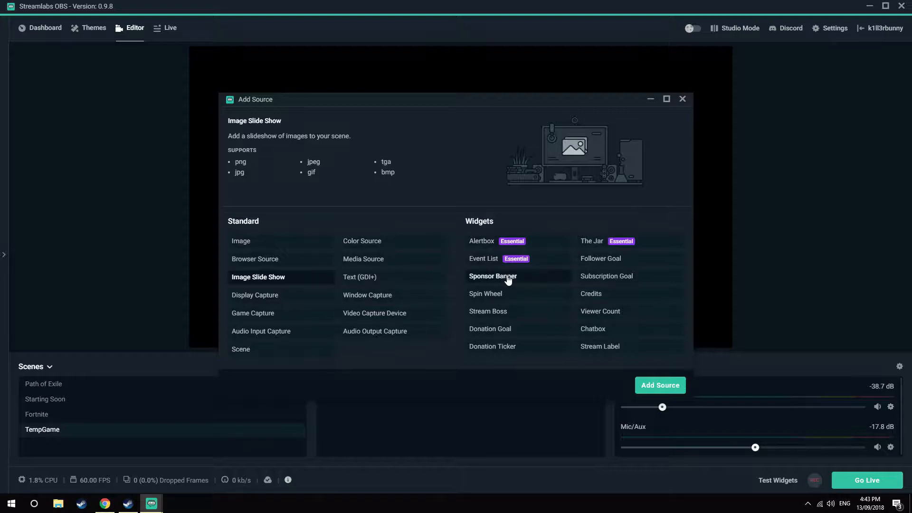
pyautogui.click(282, 297)
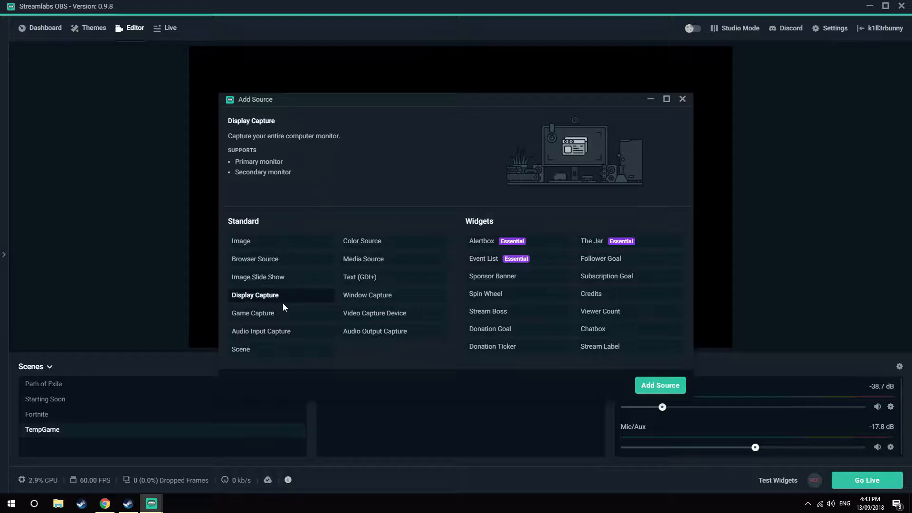
# Minimize the Add Source and Streamlabs OBS windows to view the desktop, and bring Streamlabs OBS back
pyautogui.click(651, 99)
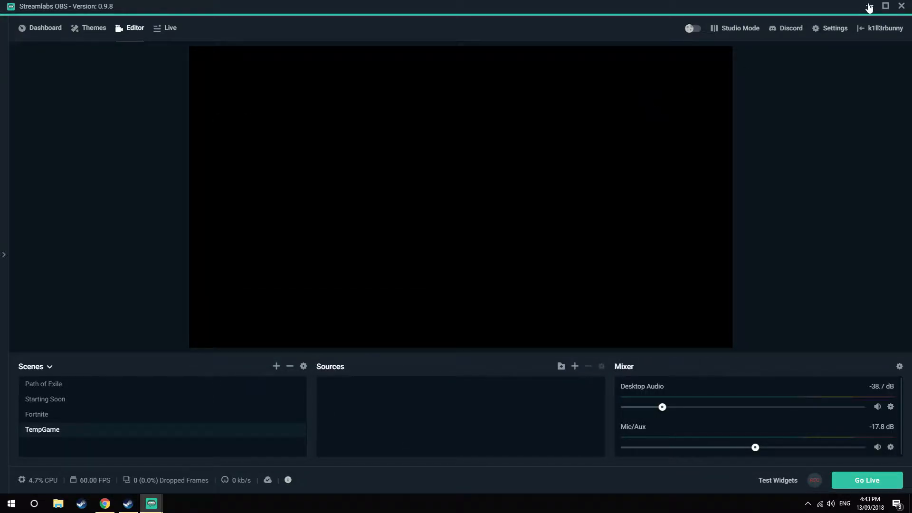
pyautogui.click(869, 6)
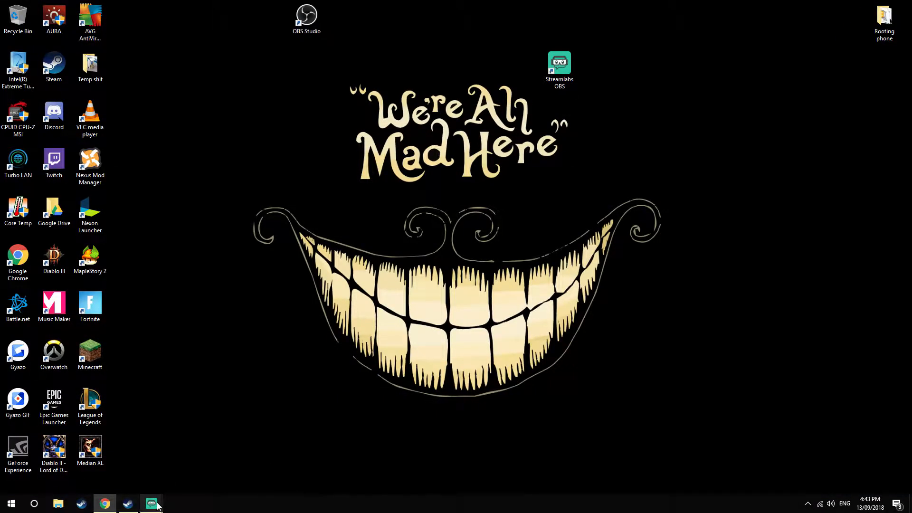
pyautogui.moveTo(152, 503)
pyautogui.click(119, 461)
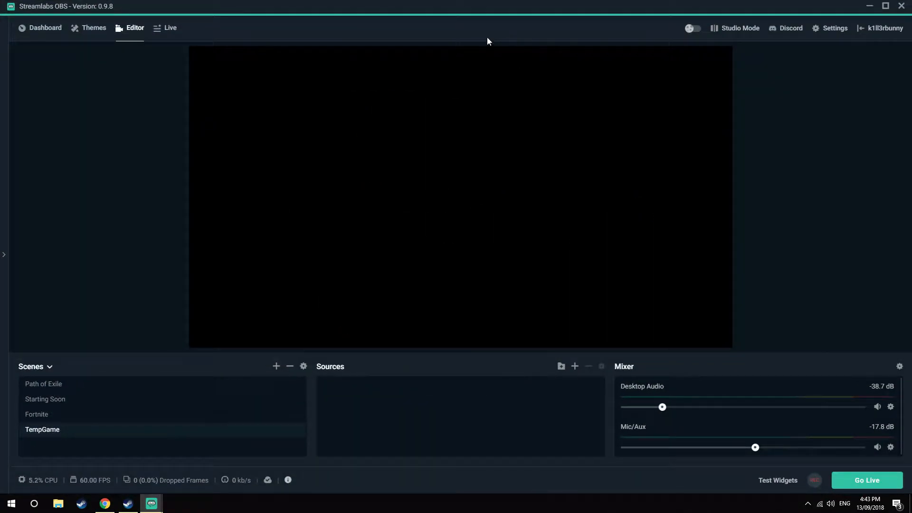
pyautogui.click(870, 6)
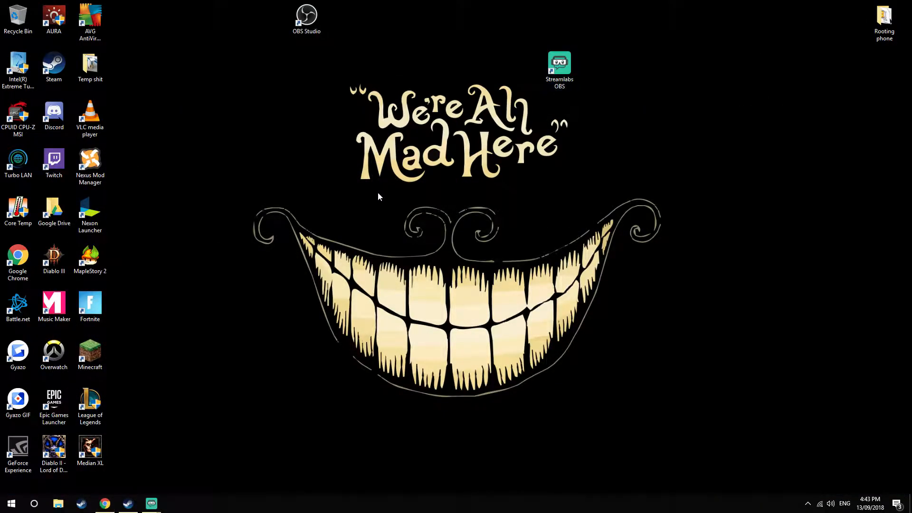
pyautogui.rightClick(207, 504)
pyautogui.click(187, 477)
pyautogui.moveTo(151, 502)
pyautogui.click(186, 470)
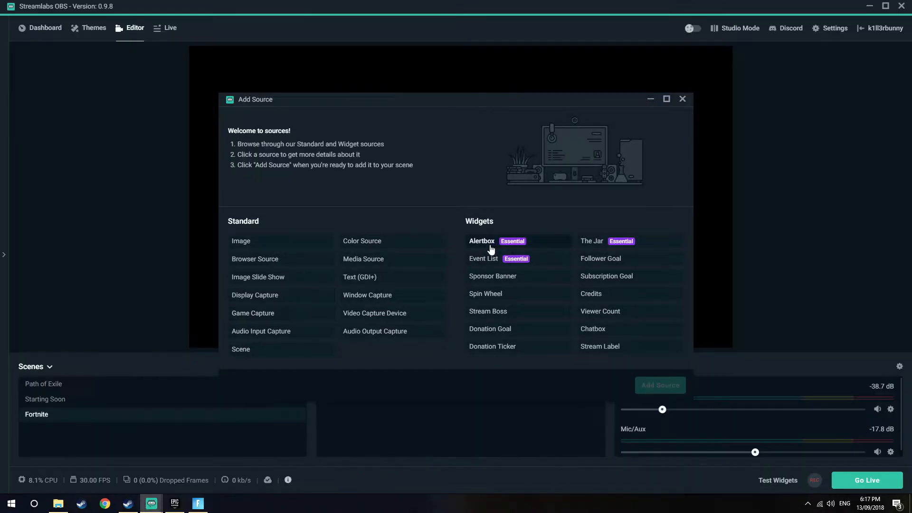
# Add a new Game Capture source named Fortnite Cap to the Fortnite scene
pyautogui.click(304, 321)
pyautogui.click(670, 384)
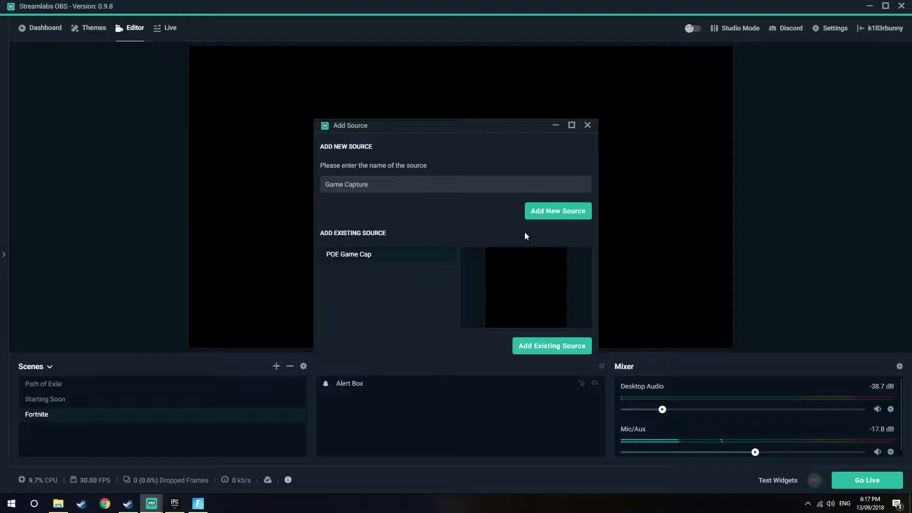
pyautogui.moveTo(427, 184); pyautogui.dragTo(296, 182)
pyautogui.write('Fortnite Cap')
pyautogui.click(554, 213)
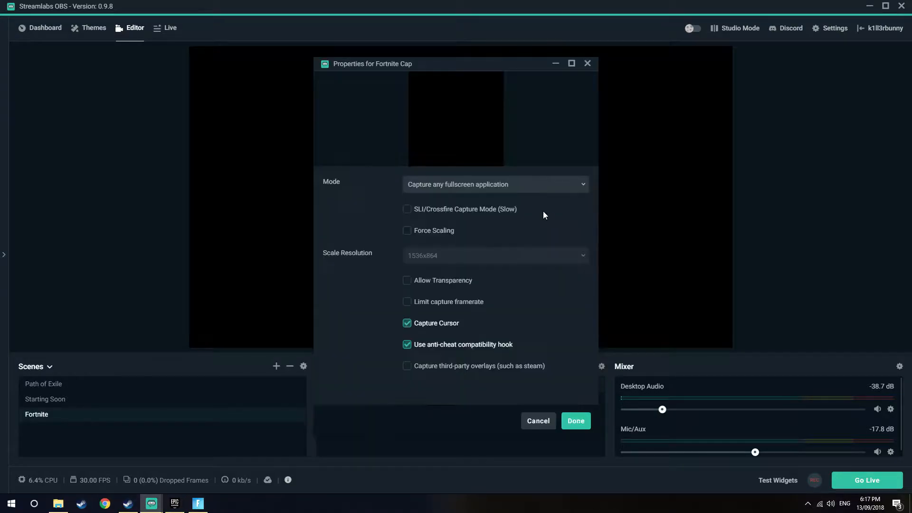
# Set Fortnite Cap to capture the specific window [FortniteClient-Win64-Shipping.exe]: Fortnite and accept its properties
pyautogui.click(493, 186)
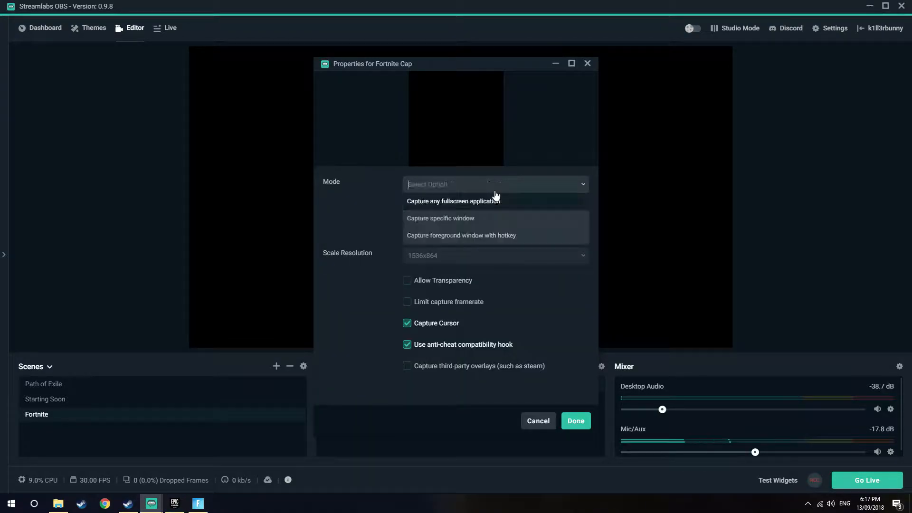
pyautogui.click(469, 219)
pyautogui.click(493, 218)
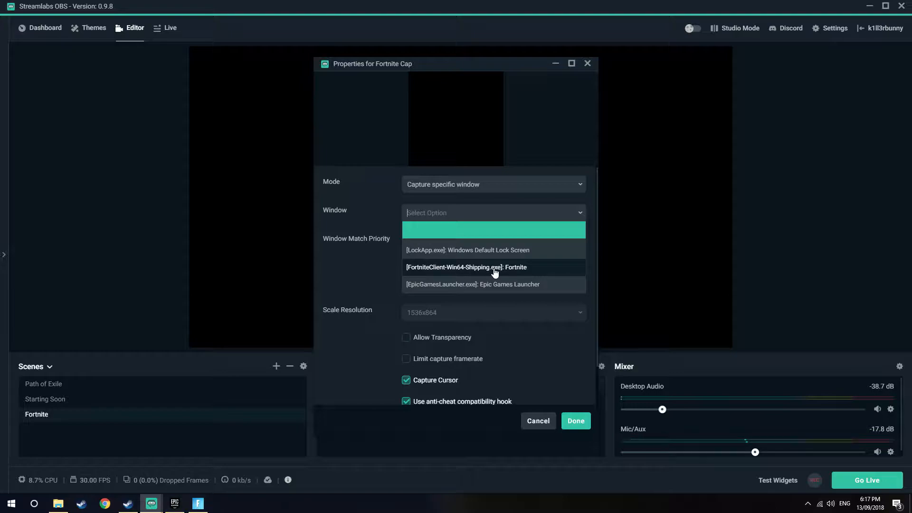
pyautogui.click(526, 269)
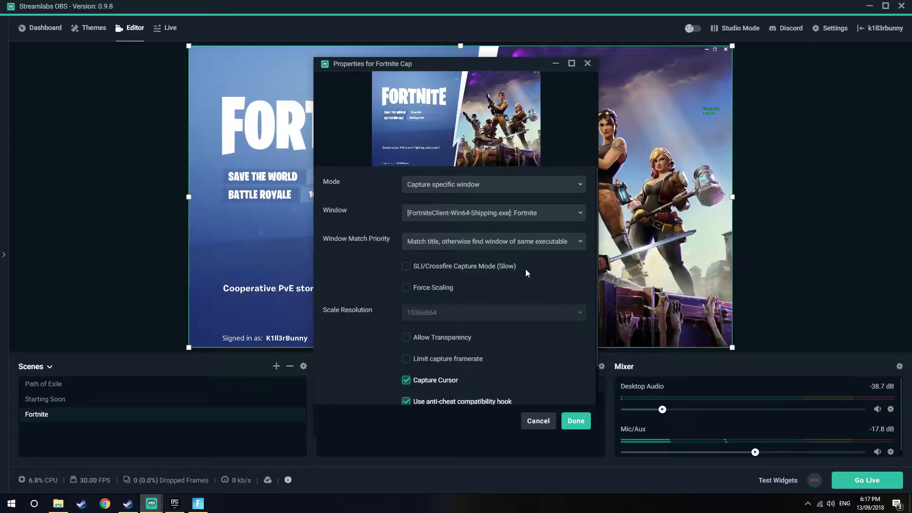
pyautogui.scroll(-1, 523, 269)
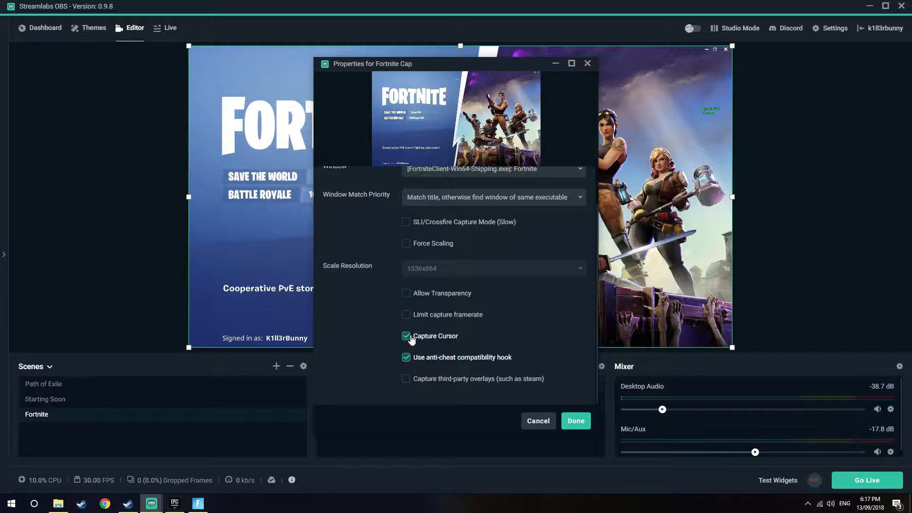
pyautogui.click(575, 421)
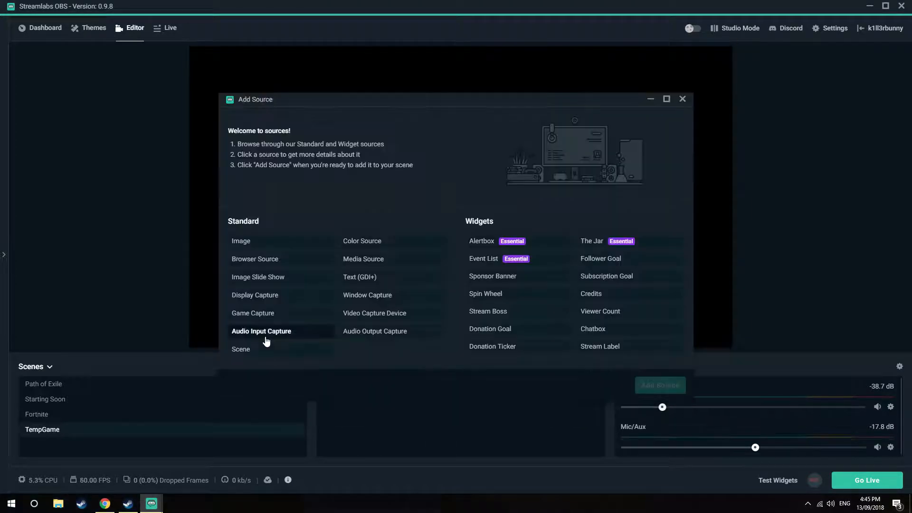
# Review the Audio Input Capture and Scene source types and the scenes offered as existing sources, without adding any
pyautogui.click(266, 341)
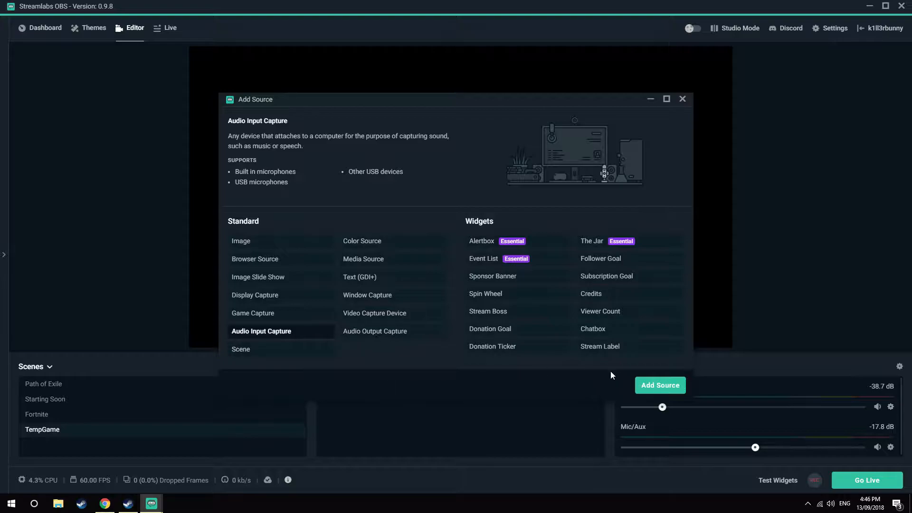
pyautogui.click(278, 350)
pyautogui.click(278, 352)
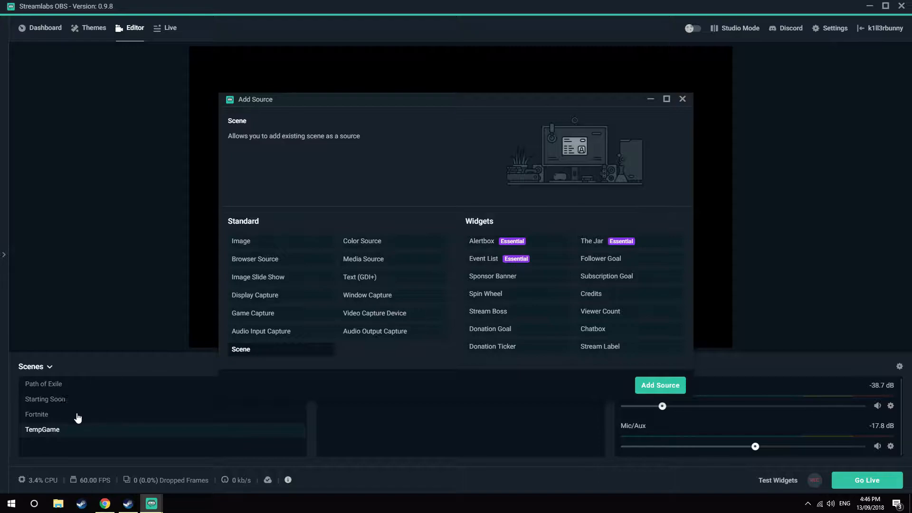
pyautogui.doubleClick(261, 350)
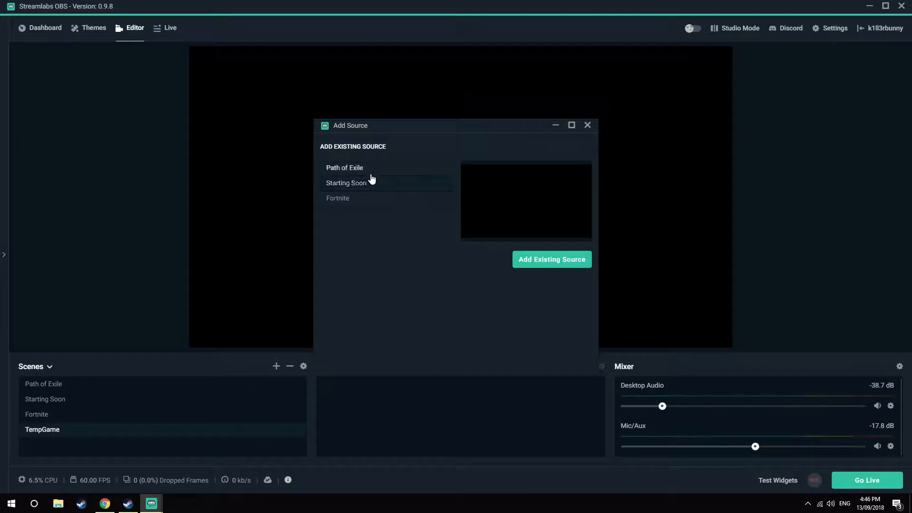
pyautogui.click(588, 125)
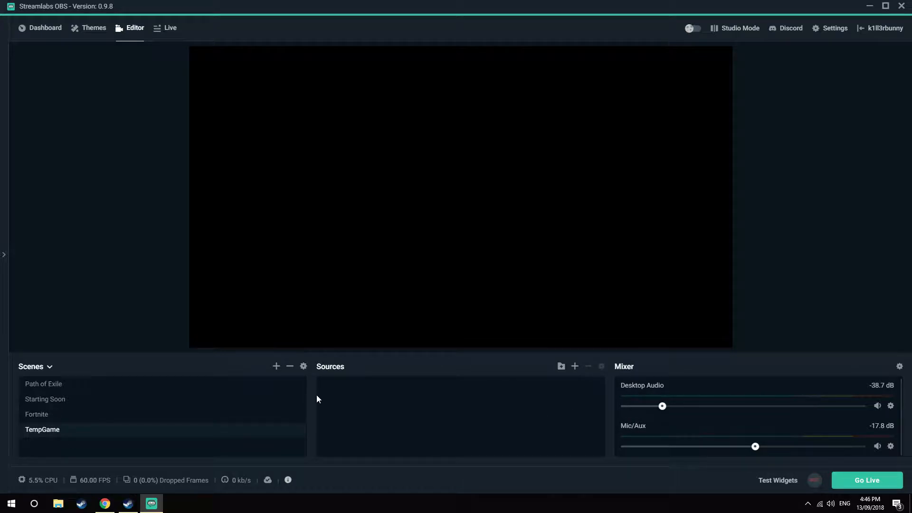
# Reopen the source list for TempGame and read the descriptions of Color Source and Media Source
pyautogui.click(574, 367)
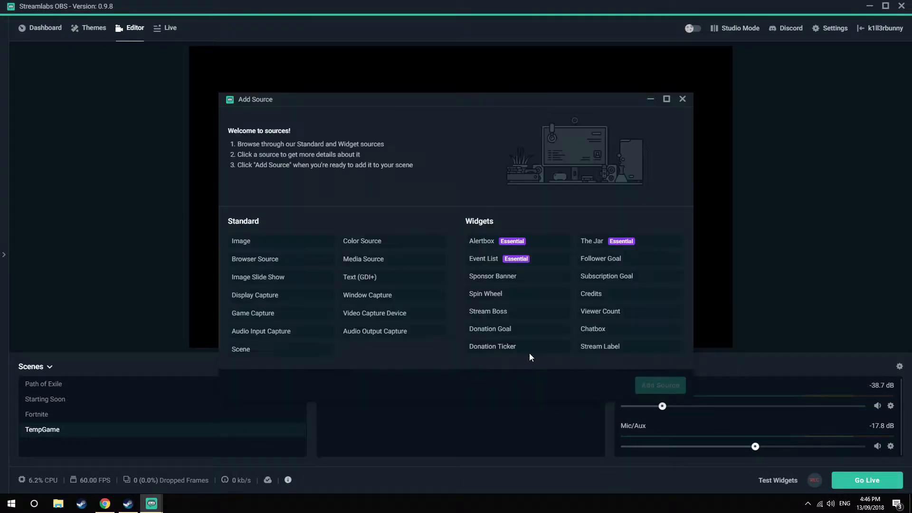
pyautogui.click(389, 243)
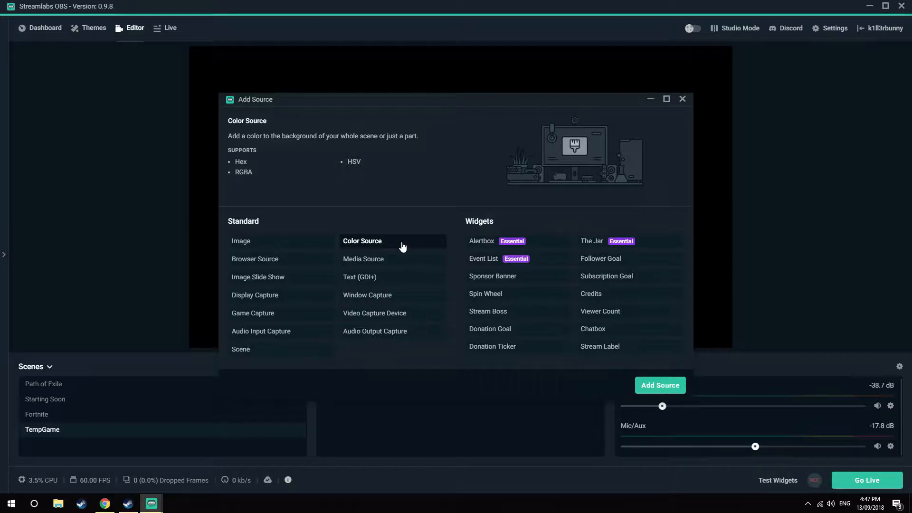
pyautogui.click(383, 262)
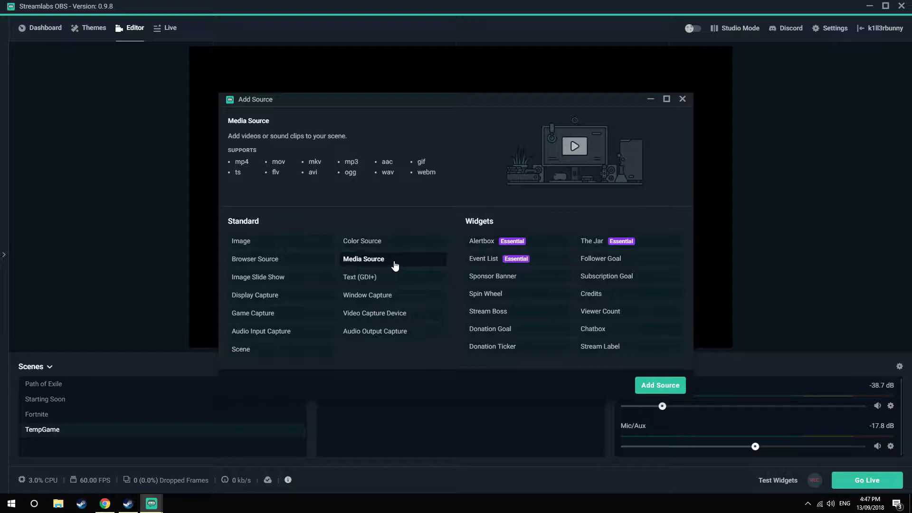
# Add a Text (GDI+) source to TempGame and move it to the lower-left corner of the canvas
pyautogui.click(407, 280)
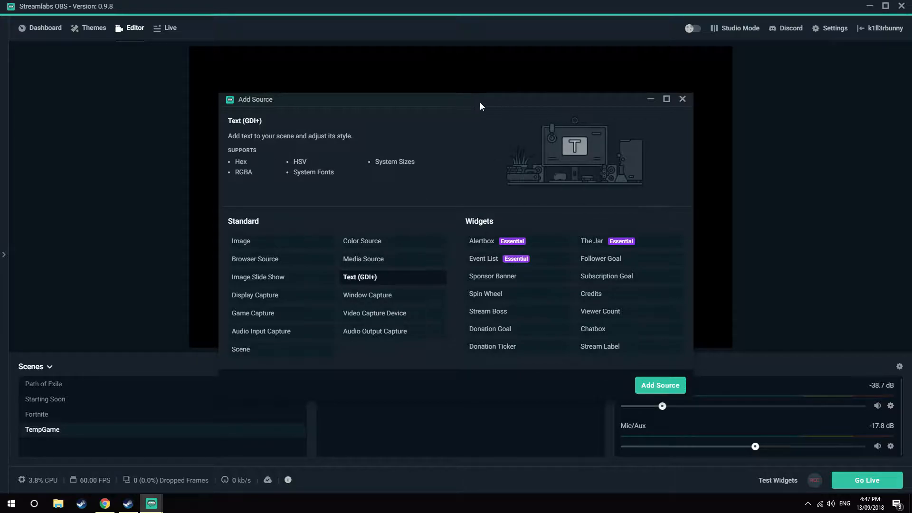
pyautogui.doubleClick(395, 285)
pyautogui.moveTo(389, 292); pyautogui.dragTo(231, 334)
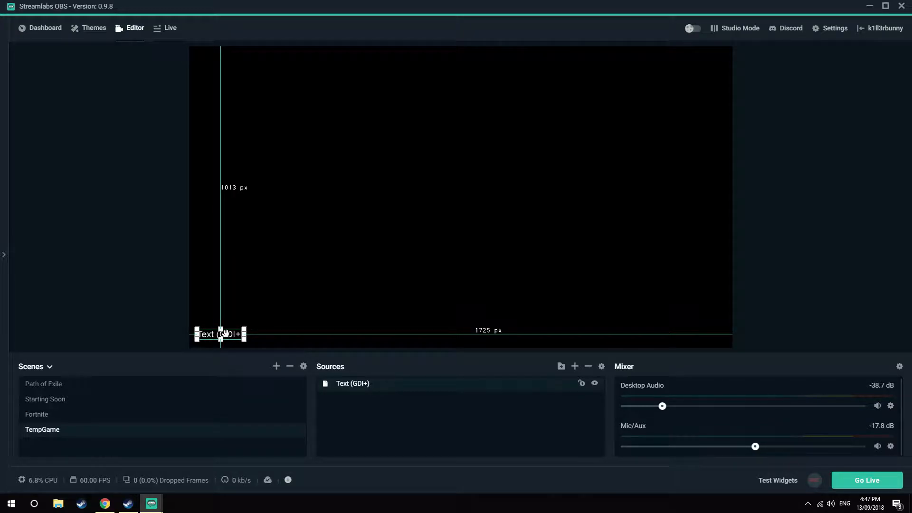
# Set the Text (GDI+) source's text to "Wins: 1" and accept its properties
pyautogui.doubleClick(349, 383)
pyautogui.tripleClick(447, 314)
pyautogui.write('Wins: 1')
pyautogui.press('Return')
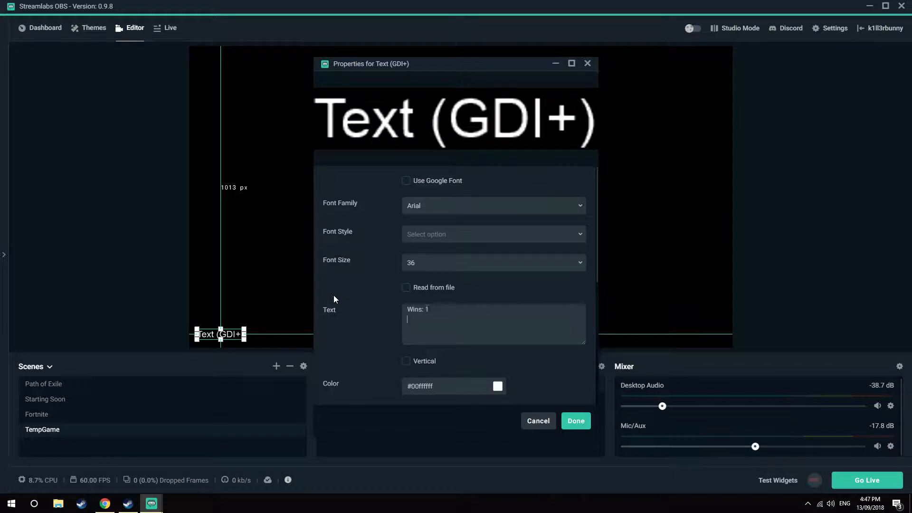
pyautogui.click(576, 421)
pyautogui.click(260, 316)
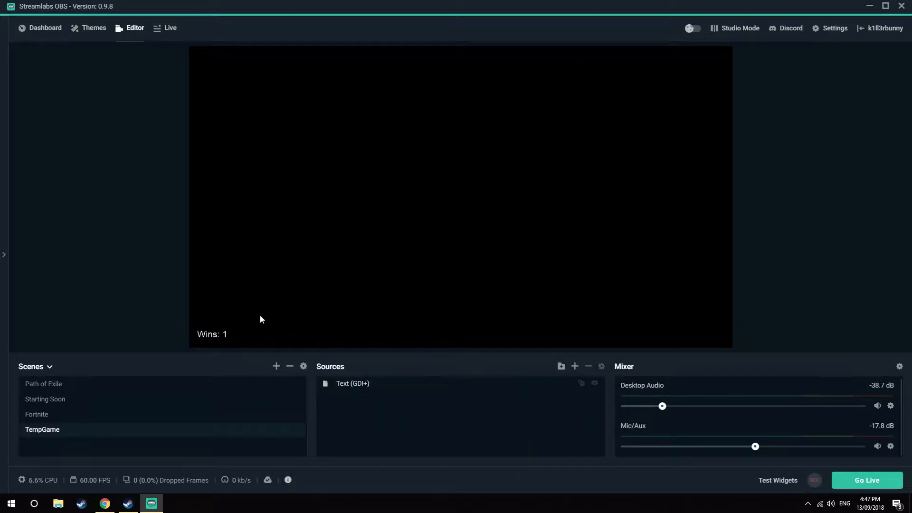
# Update the Text (GDI+) source's text to "Wins: 2"
pyautogui.click(365, 386)
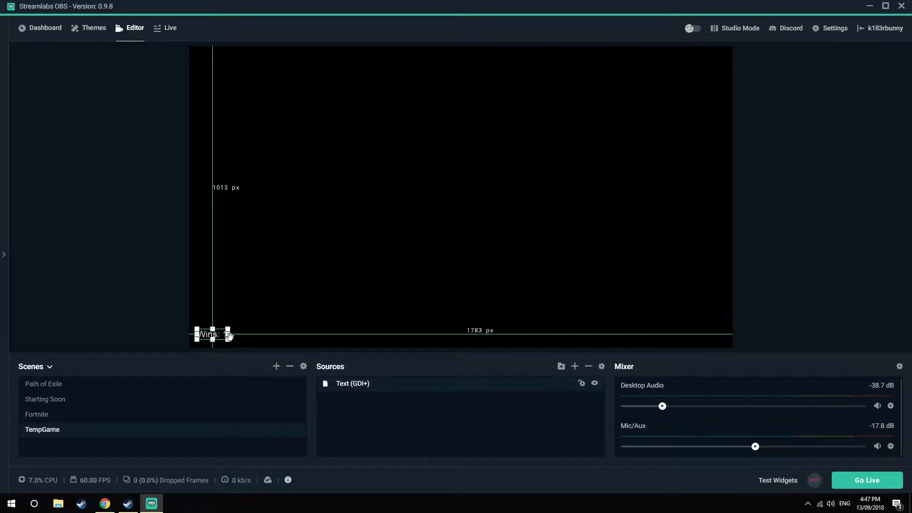
pyautogui.doubleClick(373, 388)
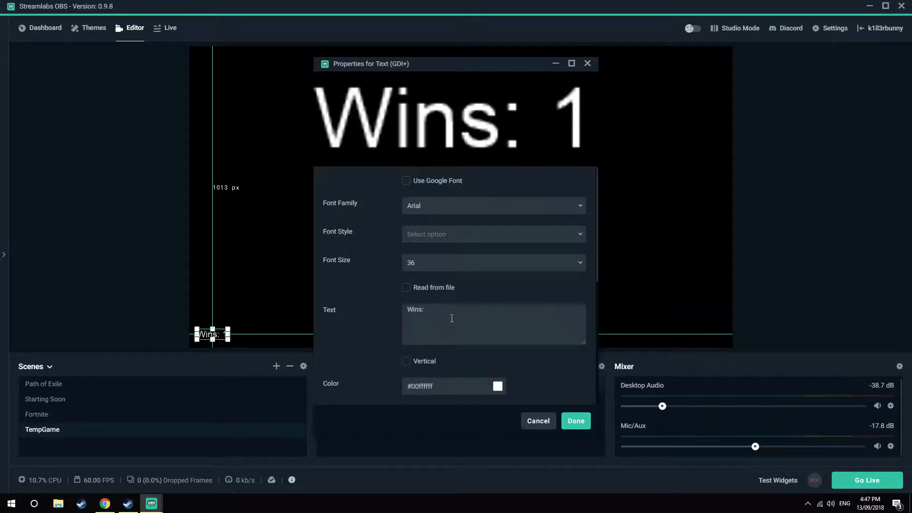
pyautogui.click(574, 420)
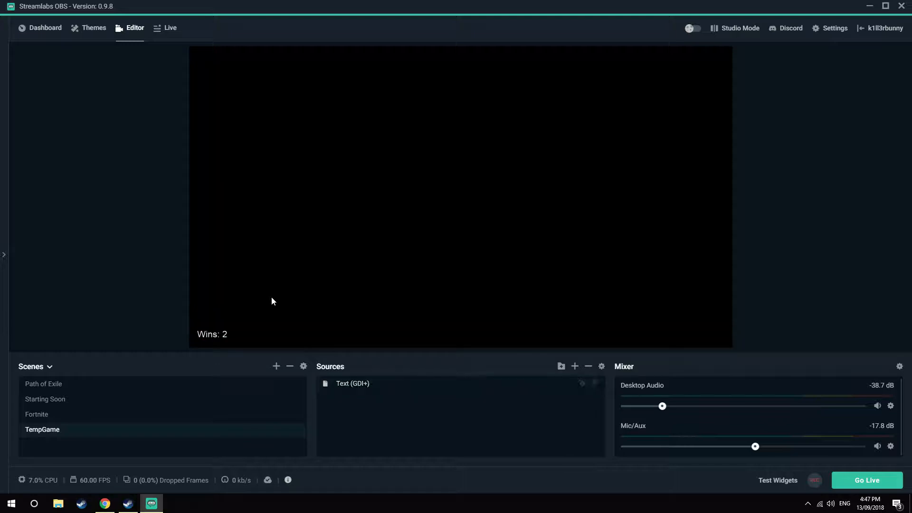
# Remove the Text (GDI+) source from the TempGame scene
pyautogui.click(225, 336)
pyautogui.press('Delete')
pyautogui.click(481, 251)
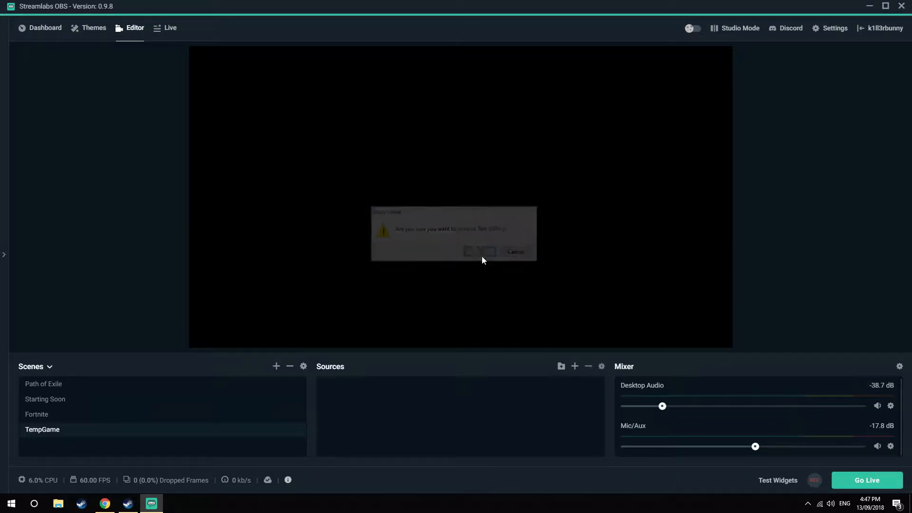
# Show the source types for the TempGame scene, view the Window Capture description, and reduce the main window from full screen
pyautogui.click(575, 367)
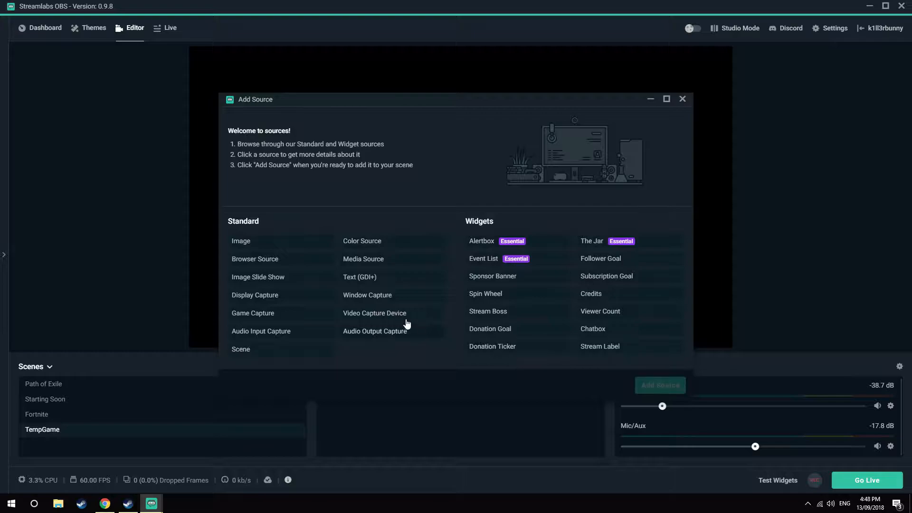
pyautogui.click(401, 303)
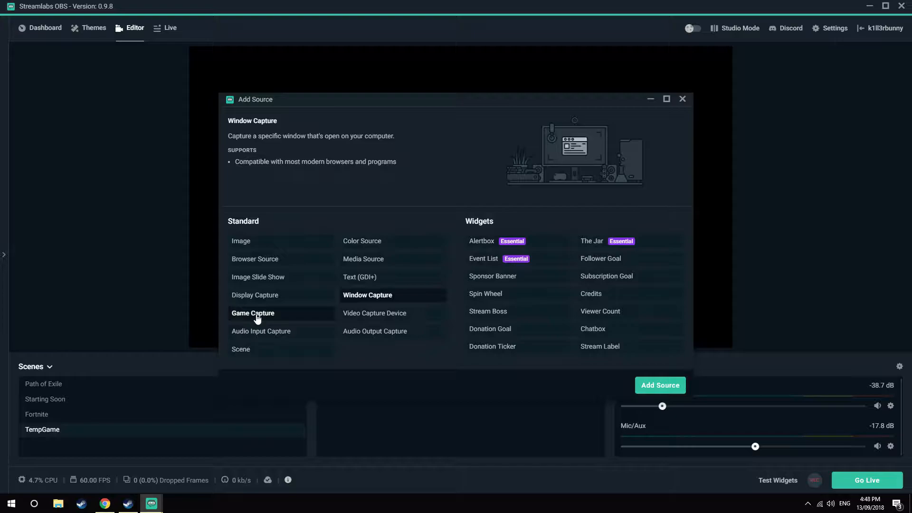
pyautogui.doubleClick(374, 13)
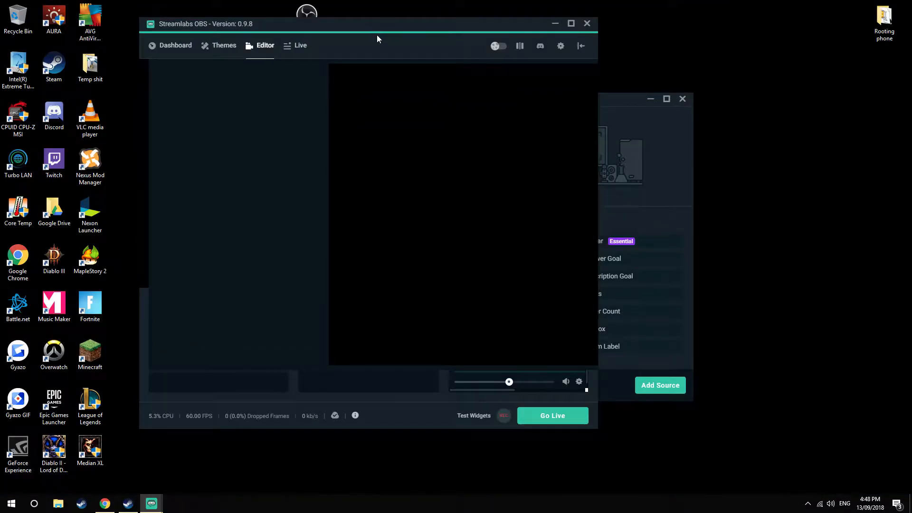
pyautogui.click(605, 99)
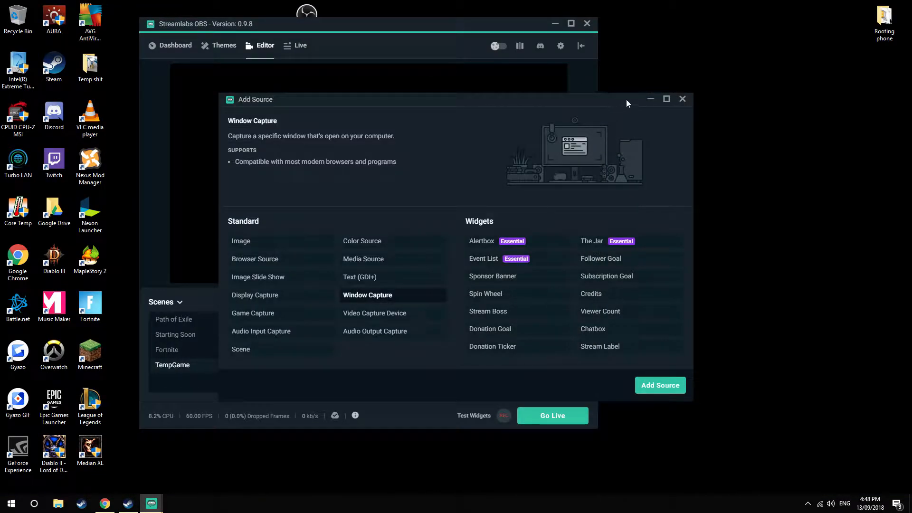
pyautogui.moveTo(0, 56); pyautogui.dragTo(661, 37)
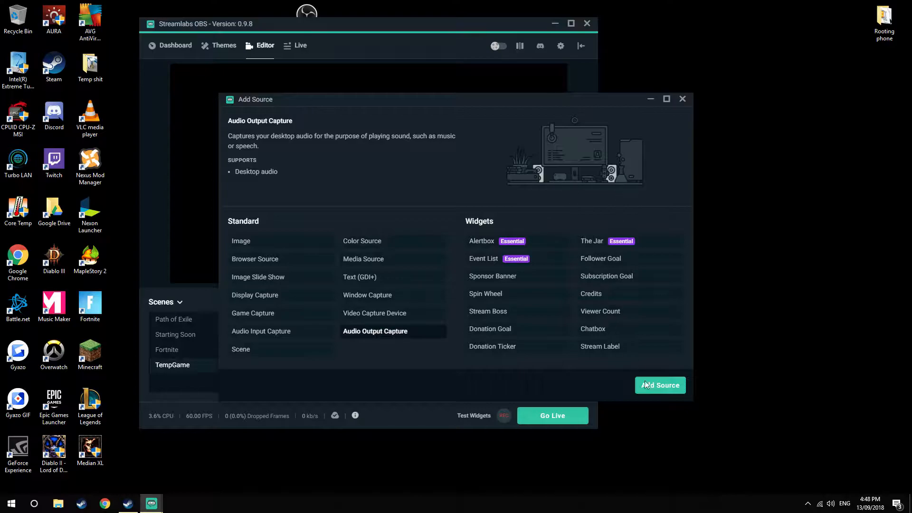
# Add an Audio Output Capture source to the TempGame scene under its default name and accept its properties
pyautogui.click(670, 393)
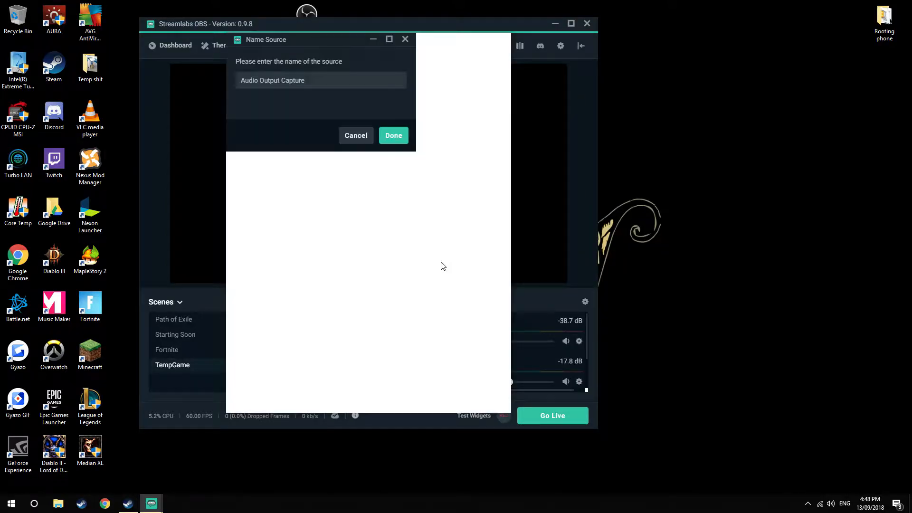
pyautogui.press('Return')
pyautogui.click(356, 160)
pyautogui.click(400, 260)
pyautogui.click(488, 396)
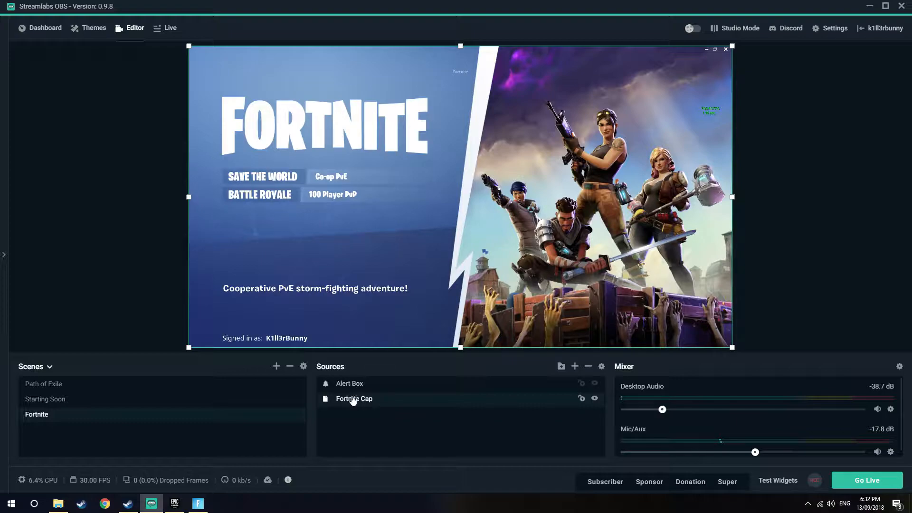
# Fire a test Subscriber alert with Fortnite Cap ordered above Alert Box, and return Alert Box to first place in the sources
pyautogui.moveTo(358, 403); pyautogui.dragTo(380, 387)
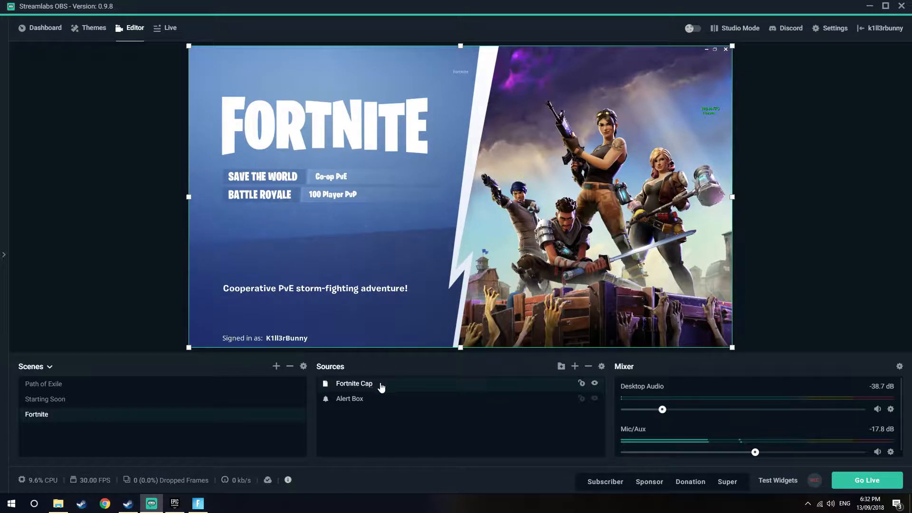
pyautogui.click(607, 487)
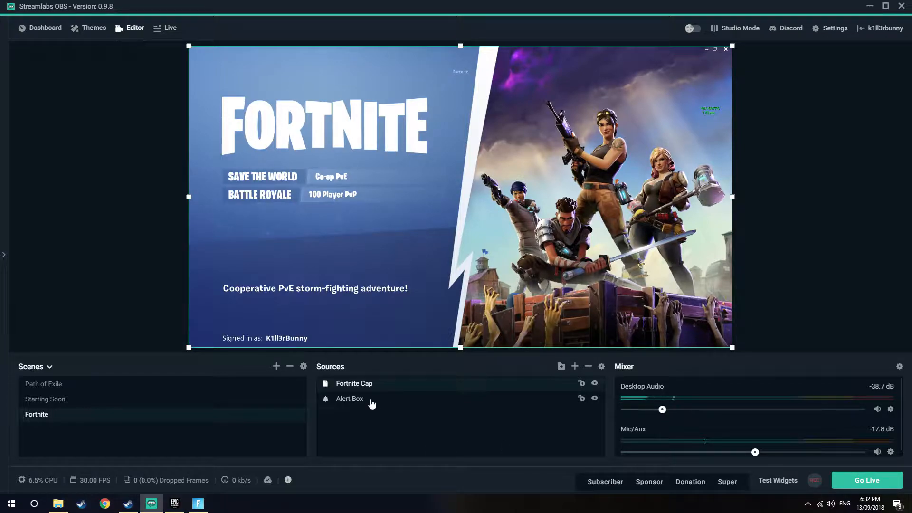
pyautogui.moveTo(350, 399); pyautogui.dragTo(366, 386)
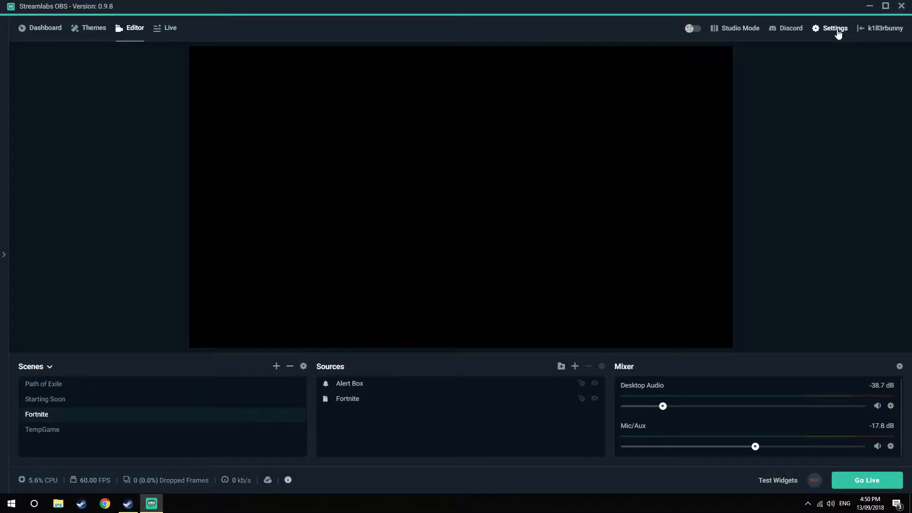
# Review the General settings through to the output confirmations and source alignment snapping options
pyautogui.click(835, 28)
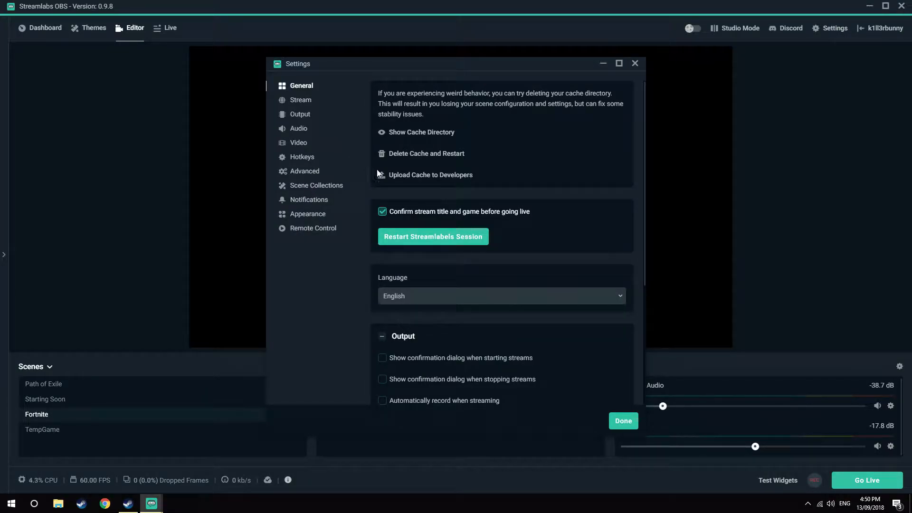
pyautogui.scroll(-1, 445, 204)
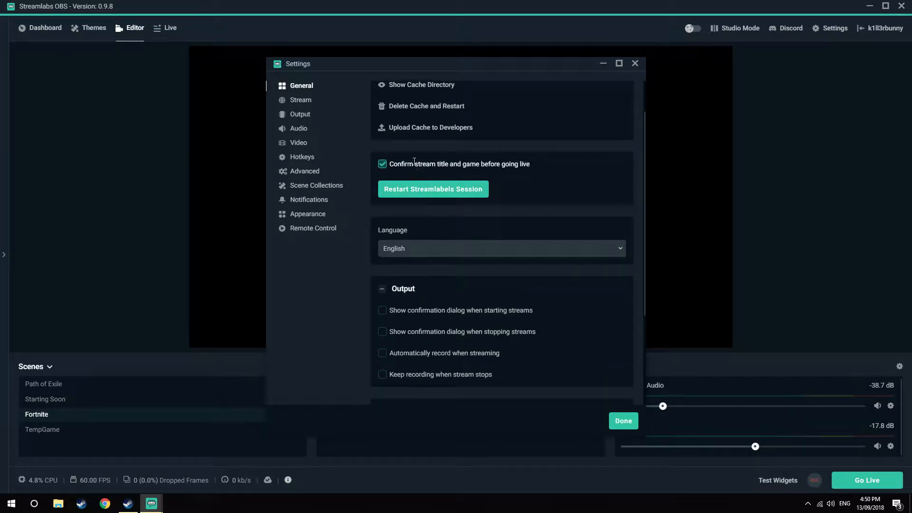
pyautogui.scroll(-3, 410, 161)
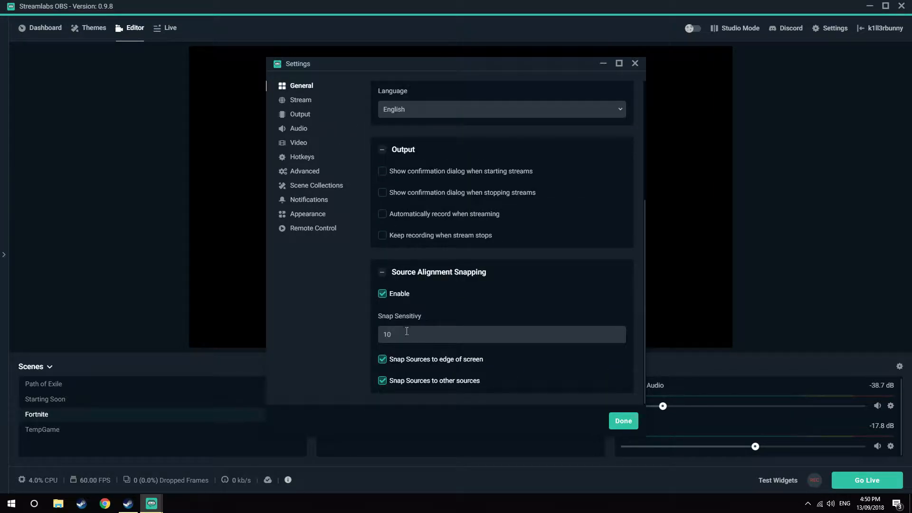
# Move the Fortnite scene's Alert Box slightly away from the canvas's upper-left corner, about 17 px below the upper edge
pyautogui.moveTo(531, 64); pyautogui.dragTo(739, 95)
pyautogui.doubleClick(361, 399)
pyautogui.click(358, 383)
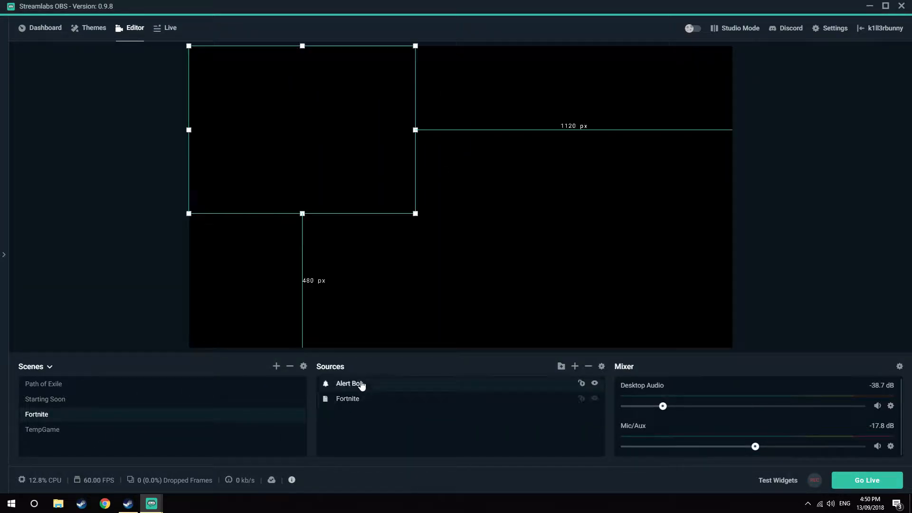
pyautogui.moveTo(281, 98); pyautogui.dragTo(306, 85)
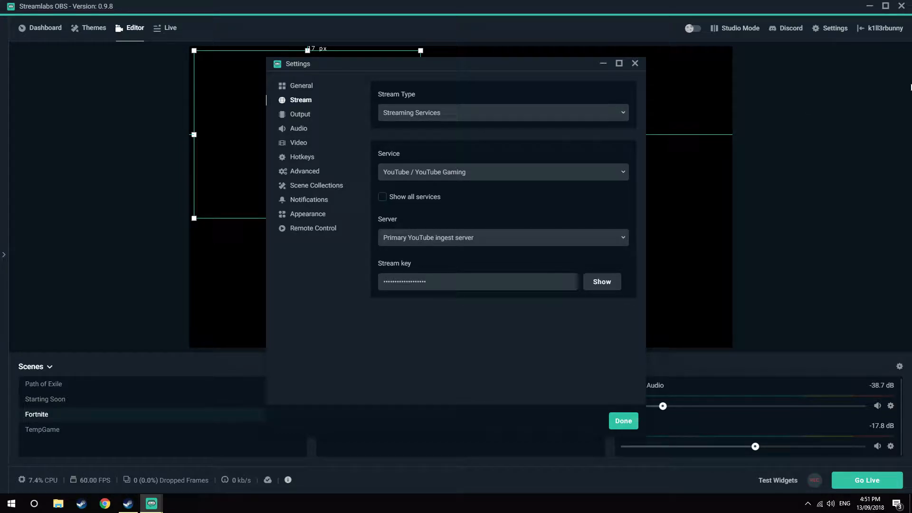
# In the Output settings, choose the Advanced output mode and the NVENC streaming encoder
pyautogui.click(301, 116)
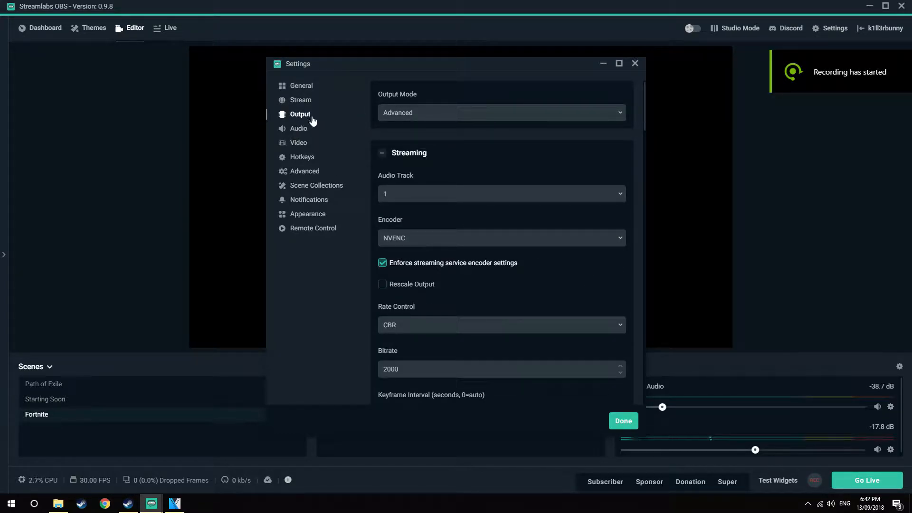
pyautogui.click(416, 113)
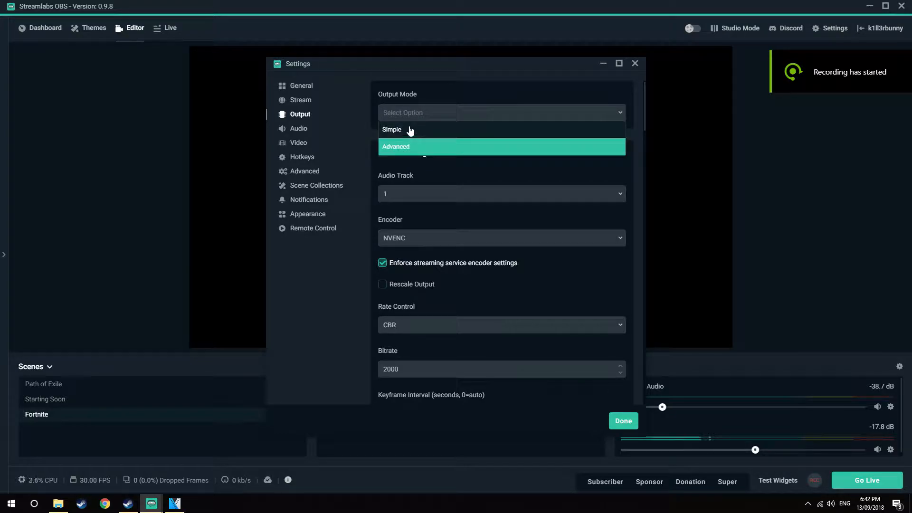
pyautogui.click(412, 148)
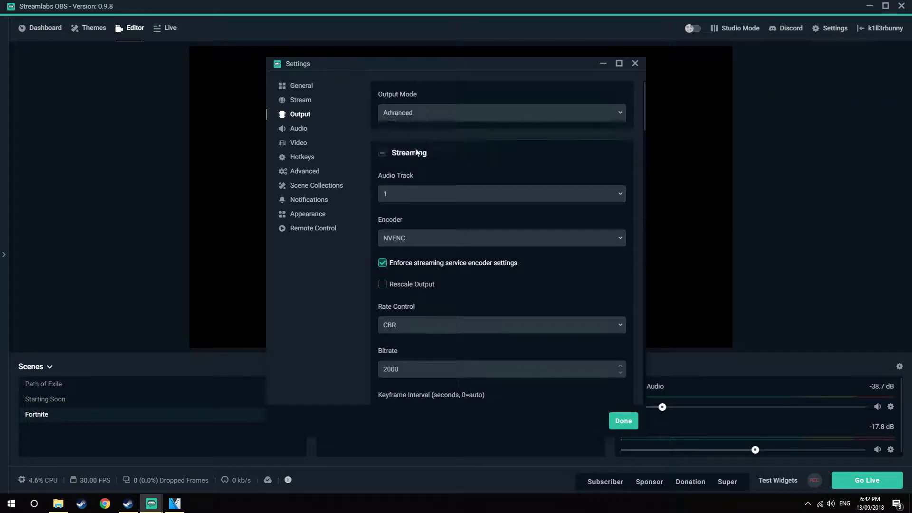
pyautogui.scroll(-2, 420, 167)
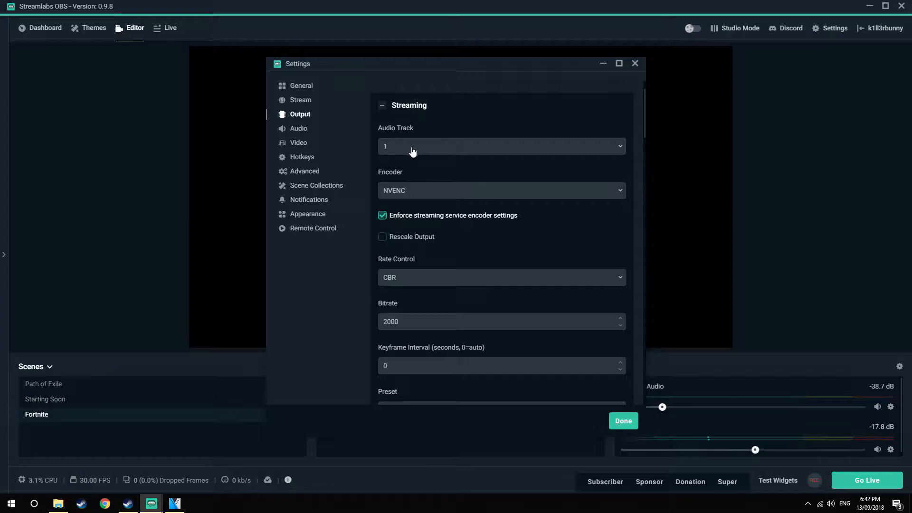
pyautogui.click(415, 190)
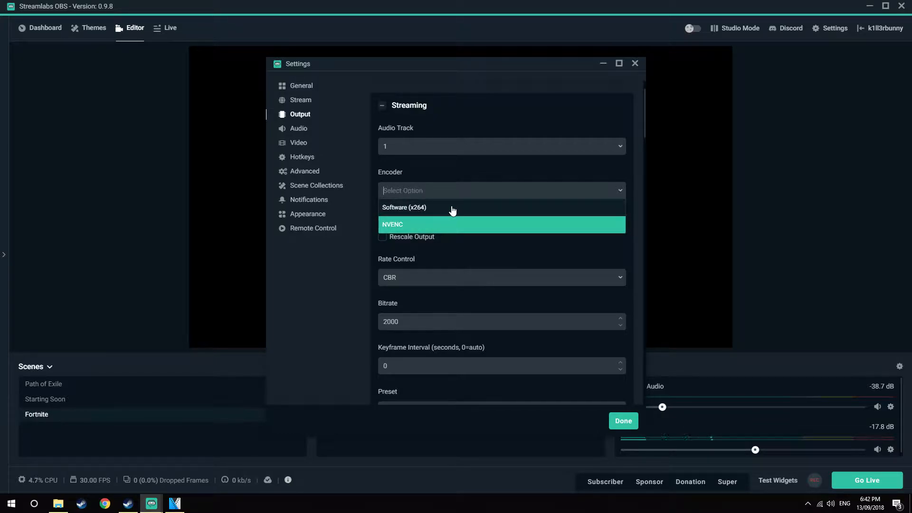
pyautogui.click(411, 232)
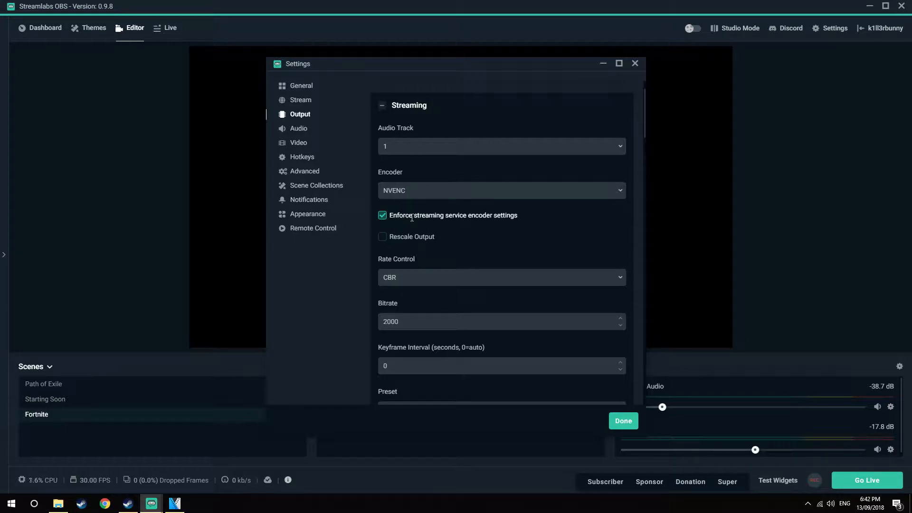
# Choose CBR as the rate control for streaming
pyautogui.scroll(-1, 411, 222)
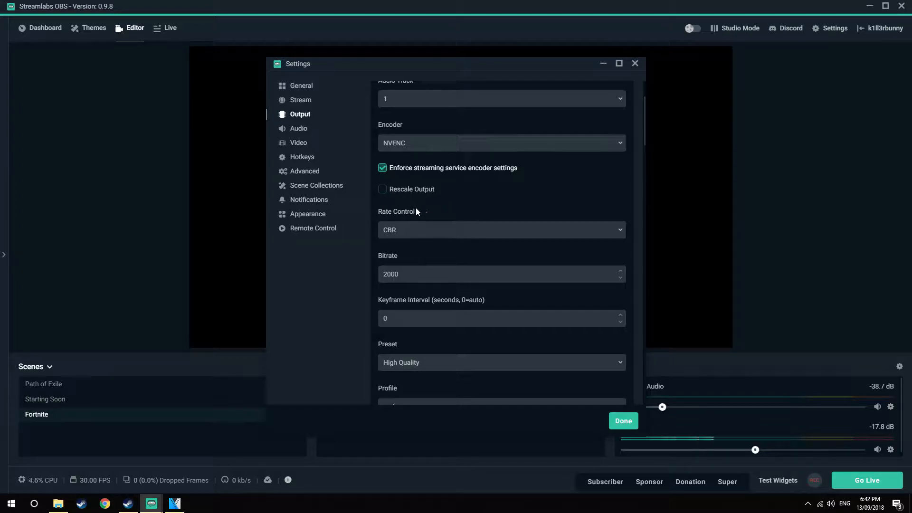
pyautogui.click(411, 230)
pyautogui.click(409, 248)
# Try streaming bitrates of 2500 and 3500, and settle on a bitrate of 3000
pyautogui.scroll(-1, 457, 236)
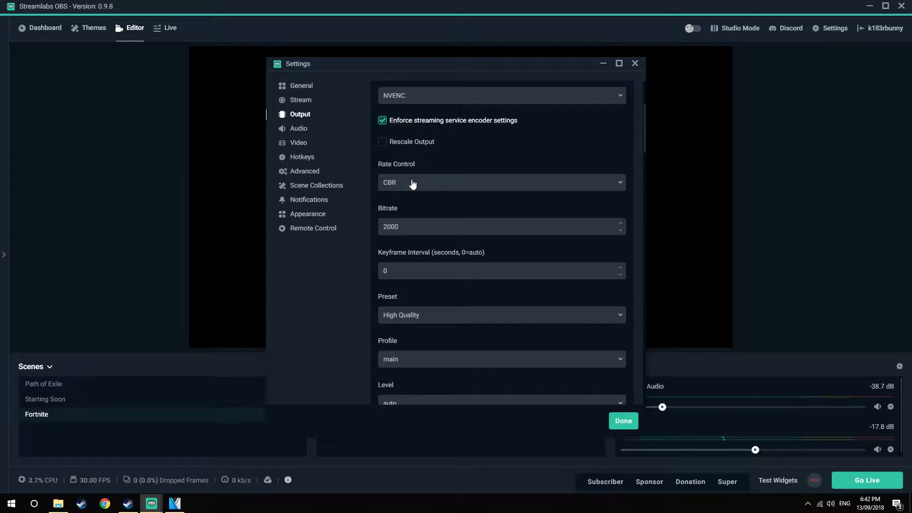
pyautogui.doubleClick(416, 222)
pyautogui.write('250035')
pyautogui.write('00')
pyautogui.moveTo(416, 227); pyautogui.dragTo(364, 230)
pyautogui.write('3500')
pyautogui.moveTo(413, 230); pyautogui.dragTo(383, 230)
pyautogui.write('2500')
pyautogui.press('BackSpace')
pyautogui.press('BackSpace')
pyautogui.write('200')
pyautogui.write('3000')
# Choose the High Quality preset and the main profile for the streaming encoder
pyautogui.scroll(-1, 468, 269)
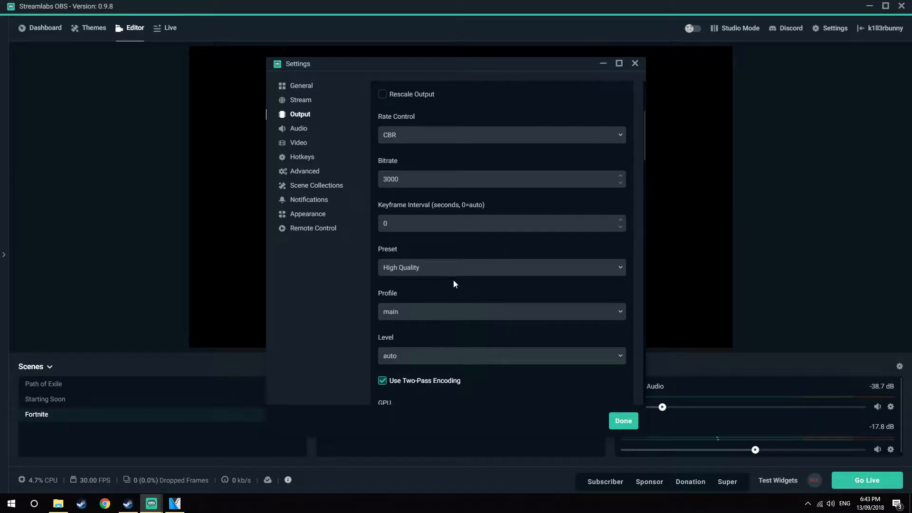
pyautogui.click(440, 268)
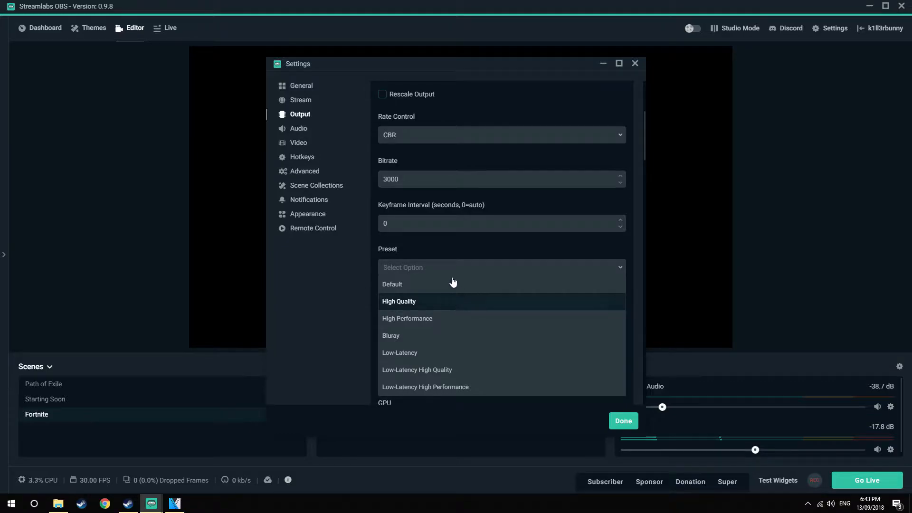
pyautogui.click(465, 305)
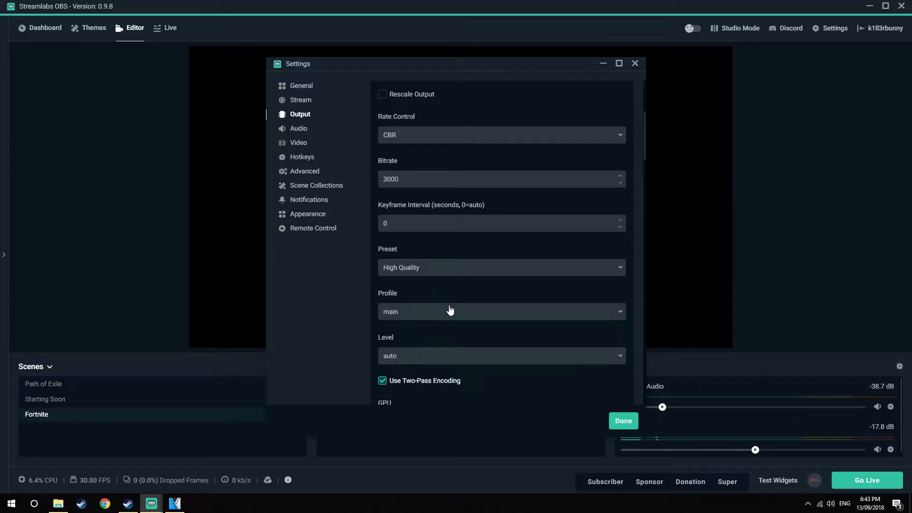
pyautogui.scroll(-1, 433, 285)
pyautogui.click(426, 272)
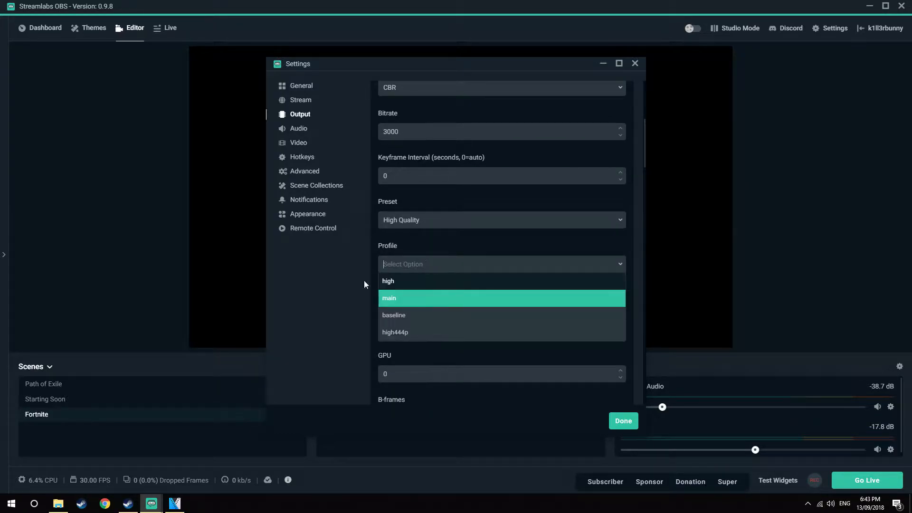
pyautogui.click(413, 299)
pyautogui.scroll(-2, 418, 252)
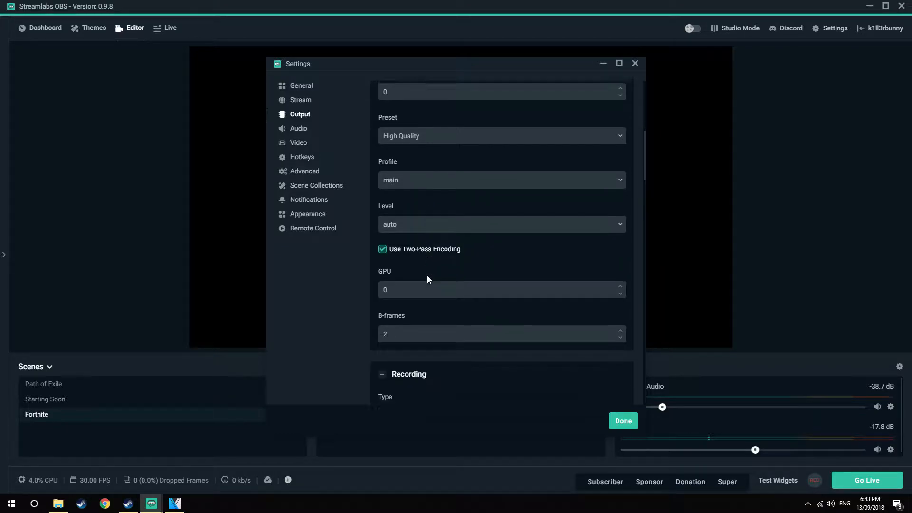
pyautogui.click(415, 175)
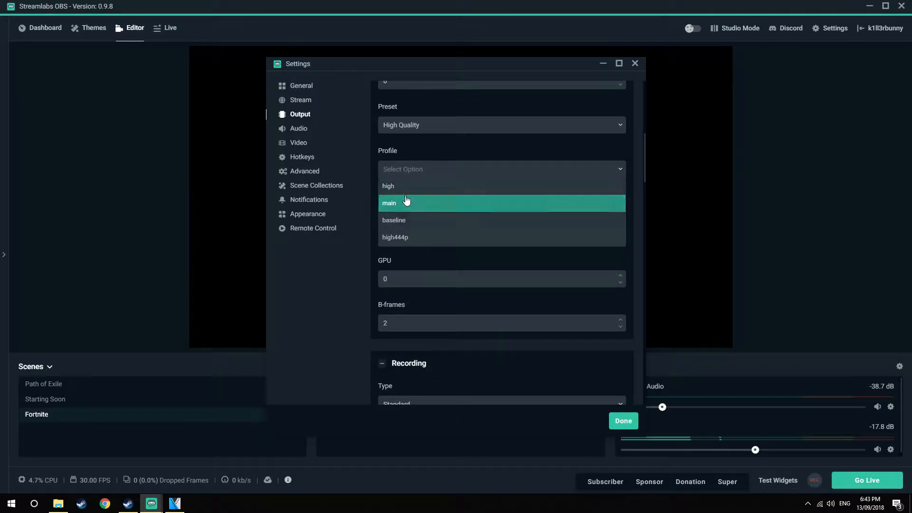
pyautogui.click(401, 205)
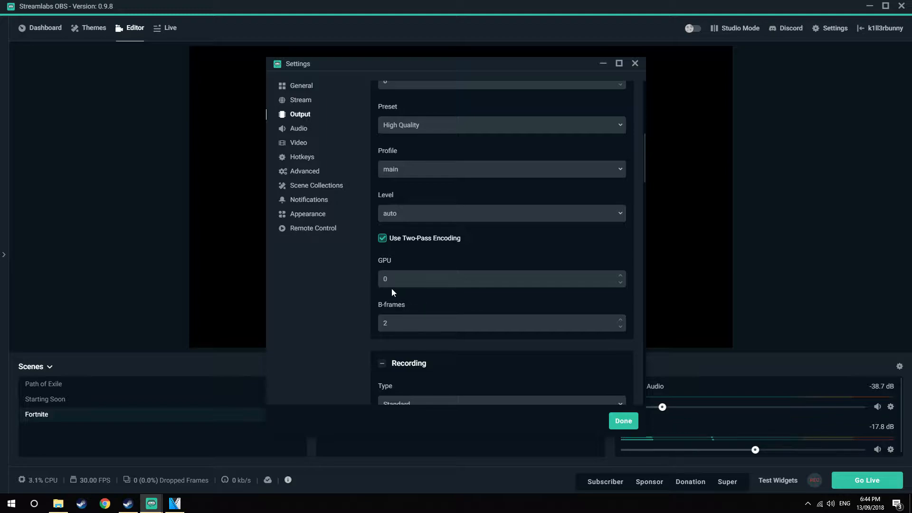
# Review the streaming encoder's GPU and B-frames settings and the recording type, path, format and audio track
pyautogui.click(621, 283)
pyautogui.scroll(1, 417, 273)
pyautogui.scroll(1, 414, 321)
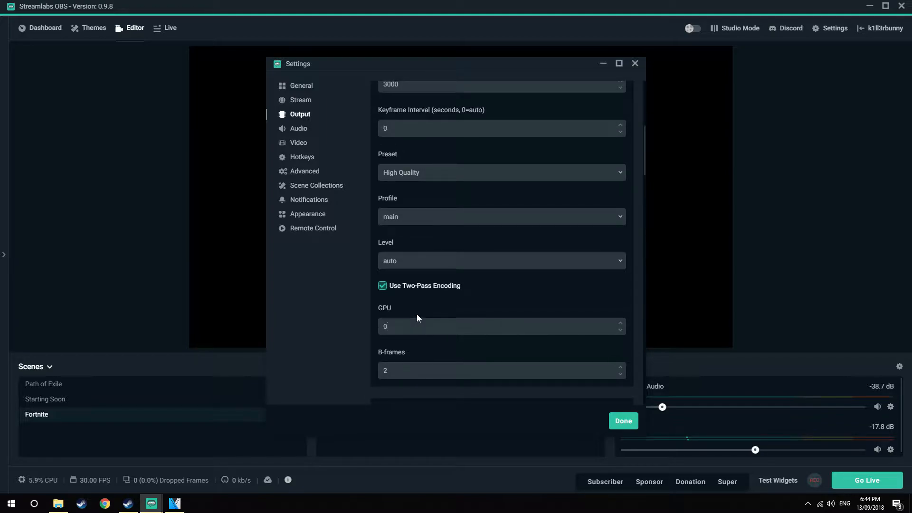
pyautogui.scroll(-2, 421, 317)
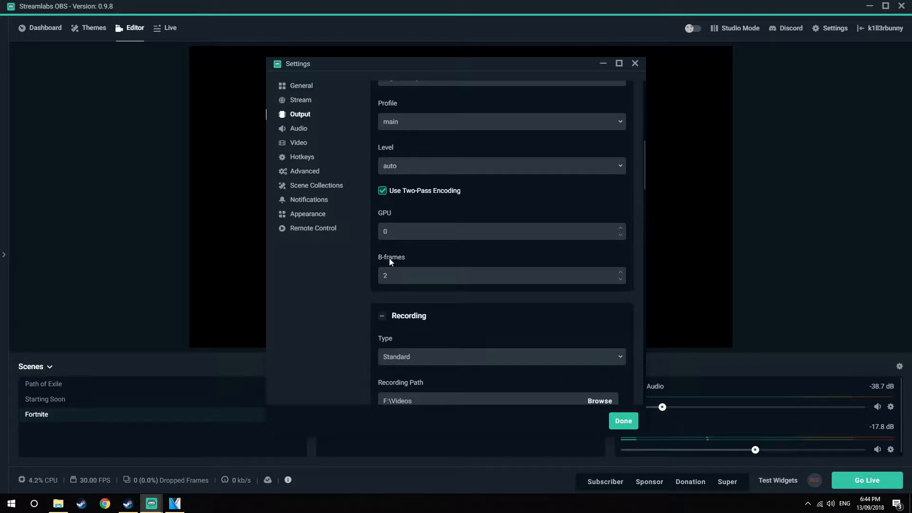
pyautogui.scroll(-2, 394, 275)
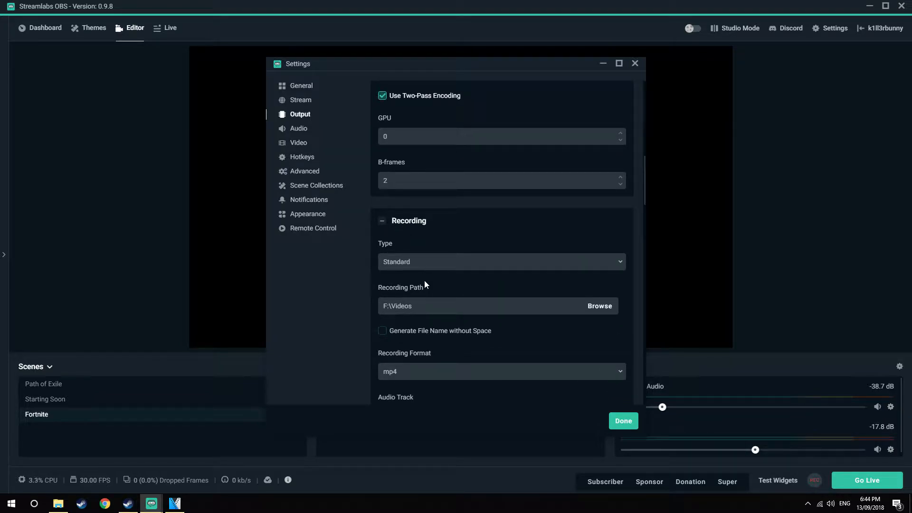
pyautogui.scroll(1, 424, 284)
pyautogui.scroll(-2, 455, 235)
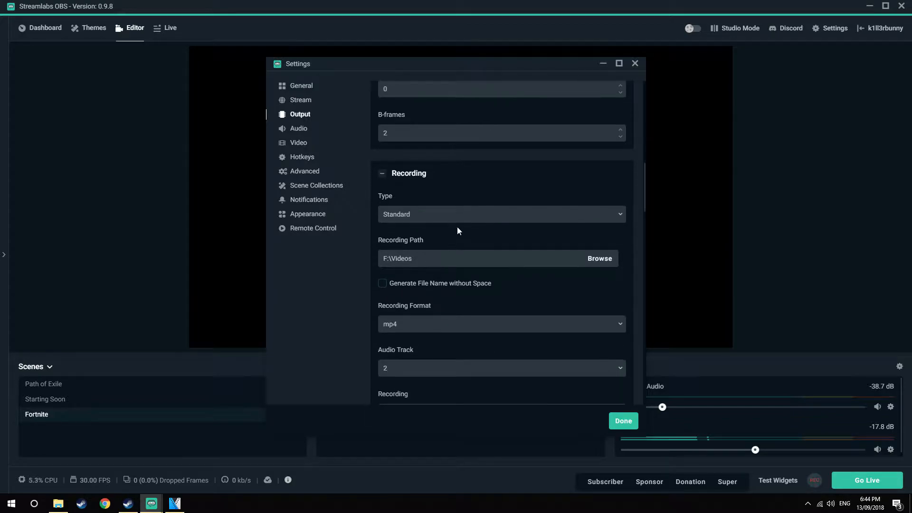
pyautogui.scroll(-1, 434, 204)
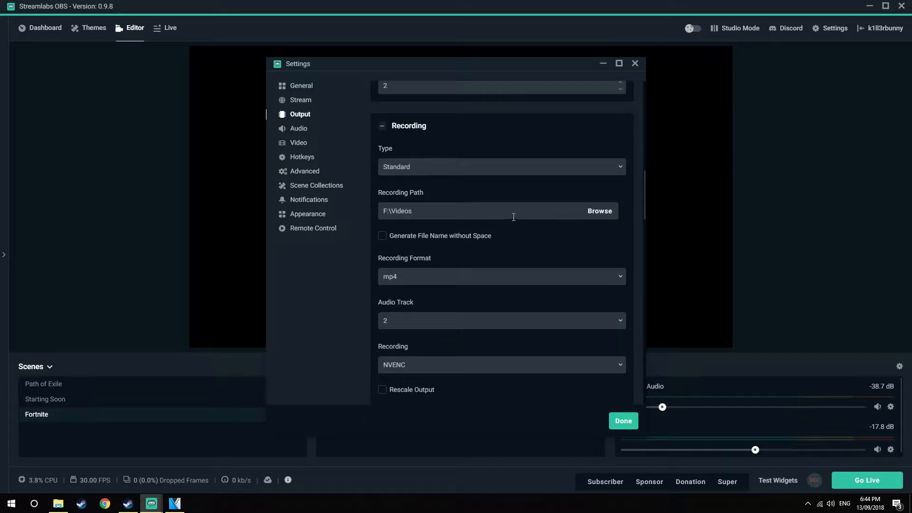
pyautogui.scroll(-1, 456, 285)
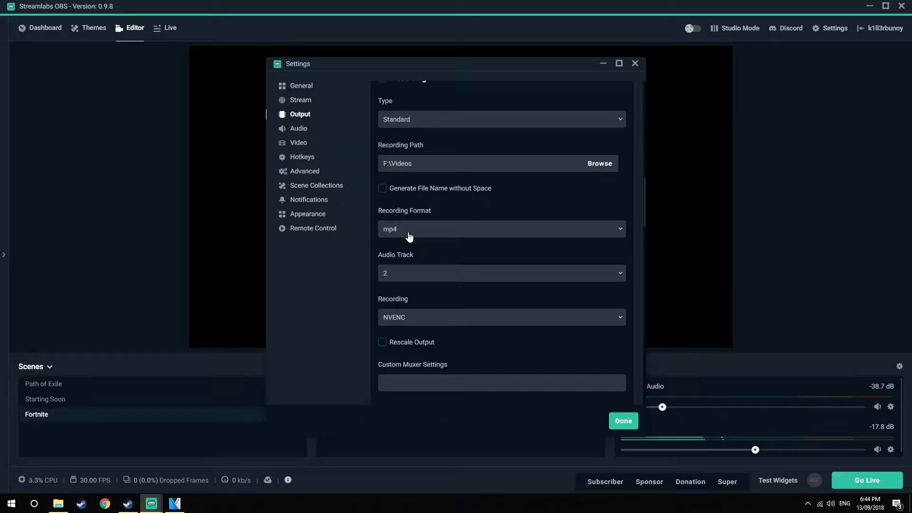
pyautogui.scroll(-1, 414, 235)
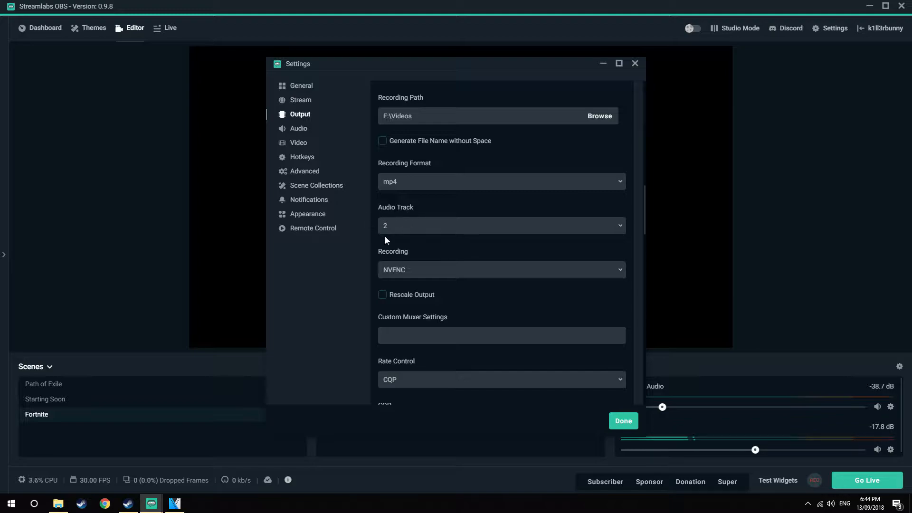
# Keep NVENC as the recording encoder and choose CQP as the recording rate control
pyautogui.scroll(-1, 394, 223)
pyautogui.click(411, 216)
pyautogui.click(421, 222)
pyautogui.click(421, 222)
pyautogui.click(423, 255)
pyautogui.scroll(-2, 427, 237)
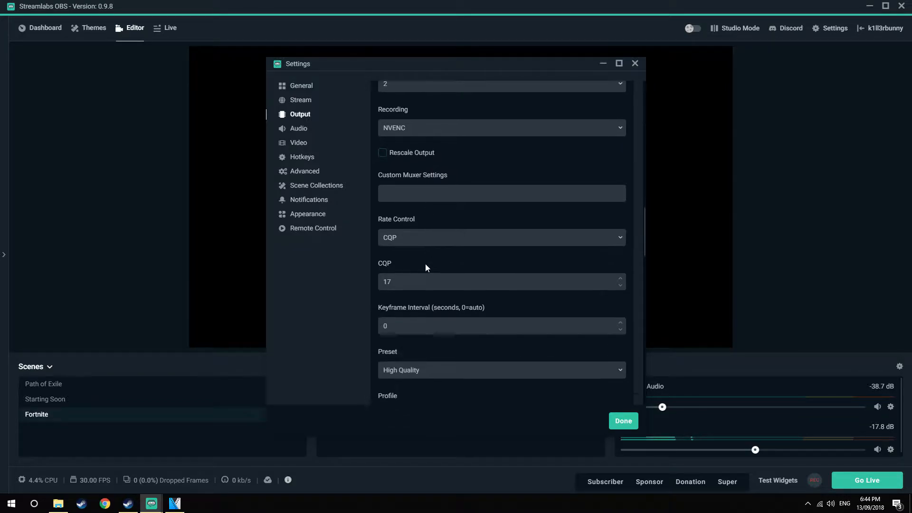
pyautogui.click(430, 237)
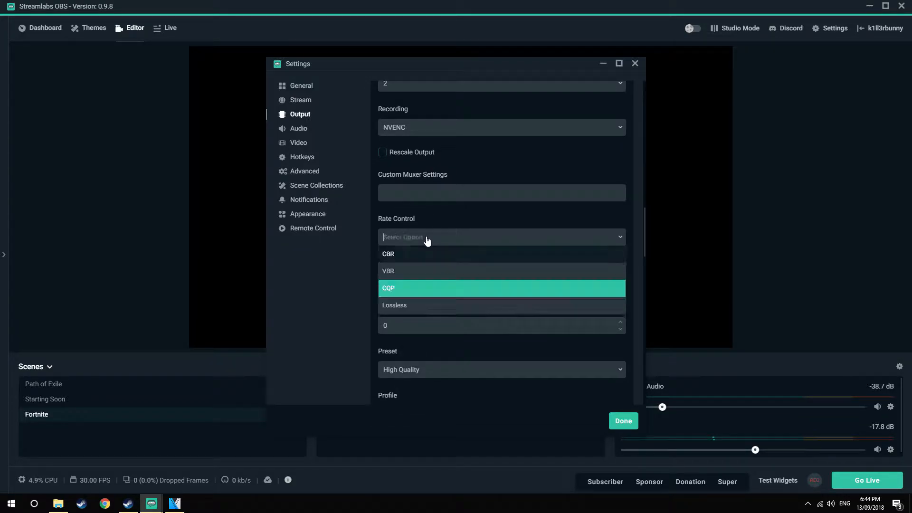
pyautogui.click(396, 291)
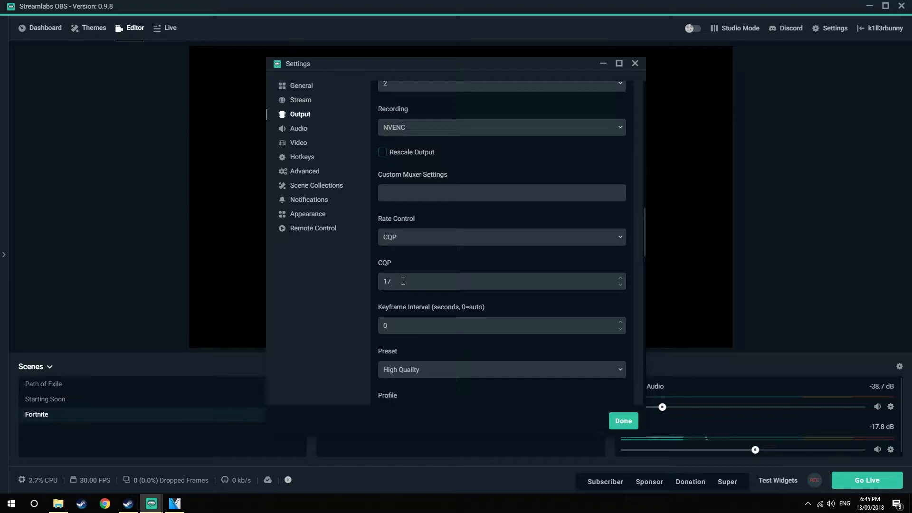
# Try recording CQP values of 19 and 16, and settle on a CQP of 17
pyautogui.click(403, 280)
pyautogui.press('BackSpace')
pyautogui.write('9')
pyautogui.press('BackSpace')
pyautogui.write('7')
pyautogui.click(392, 280)
pyautogui.click(393, 281)
pyautogui.press('BackSpace')
pyautogui.write('6')
pyautogui.press('BackSpace')
pyautogui.write('7')
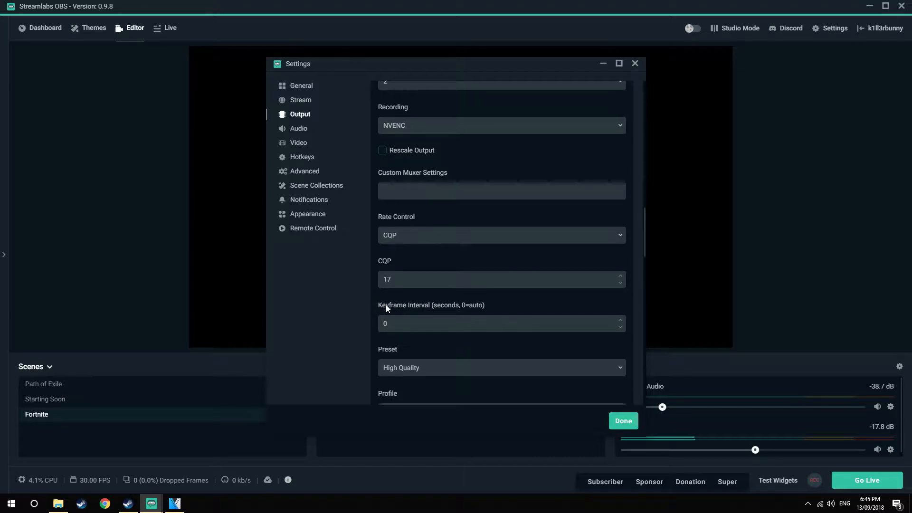
# Review the recording encoder's keyframe interval, preset, profile, level options and two-pass encoding
pyautogui.scroll(-1, 386, 304)
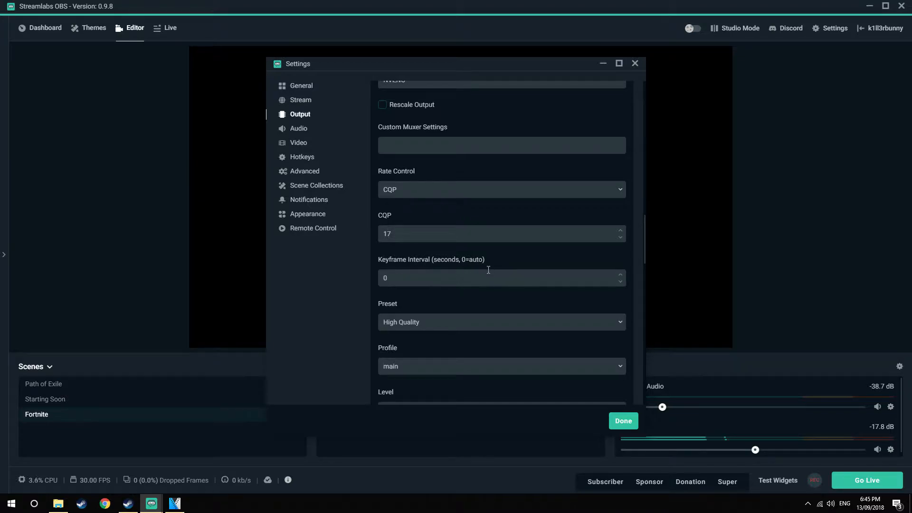
pyautogui.scroll(-1, 488, 270)
pyautogui.scroll(-1, 420, 276)
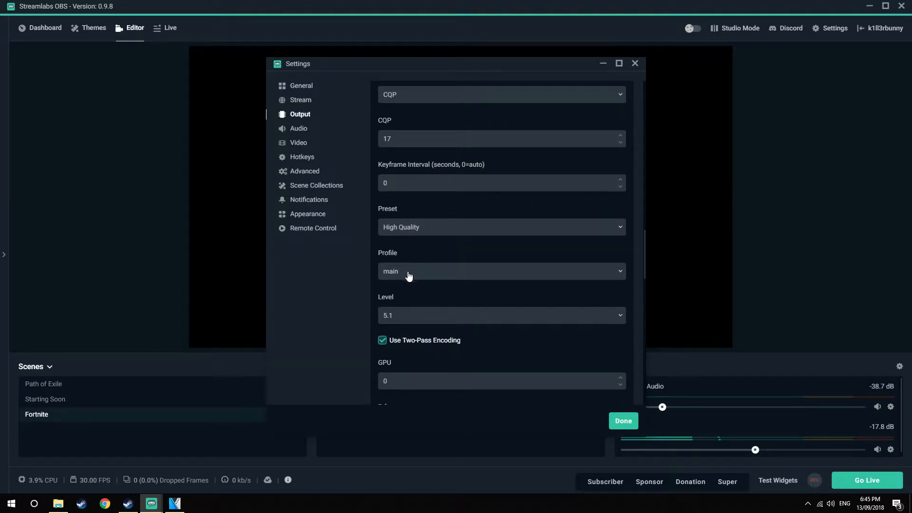
pyautogui.scroll(-1, 419, 274)
pyautogui.click(415, 271)
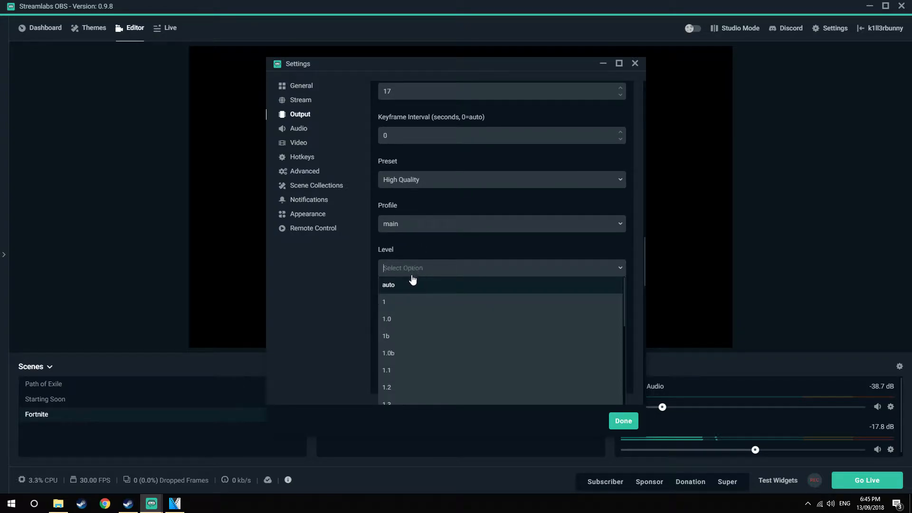
pyautogui.click(415, 262)
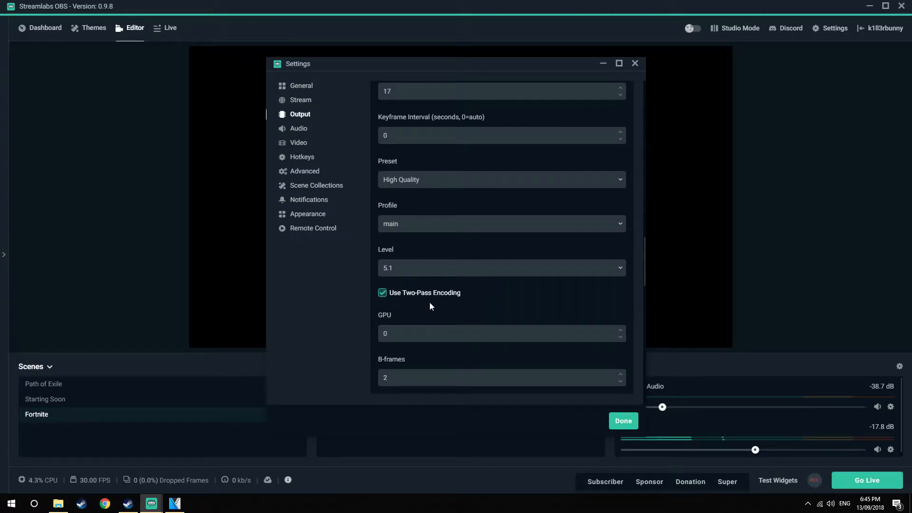
pyautogui.scroll(-1, 431, 303)
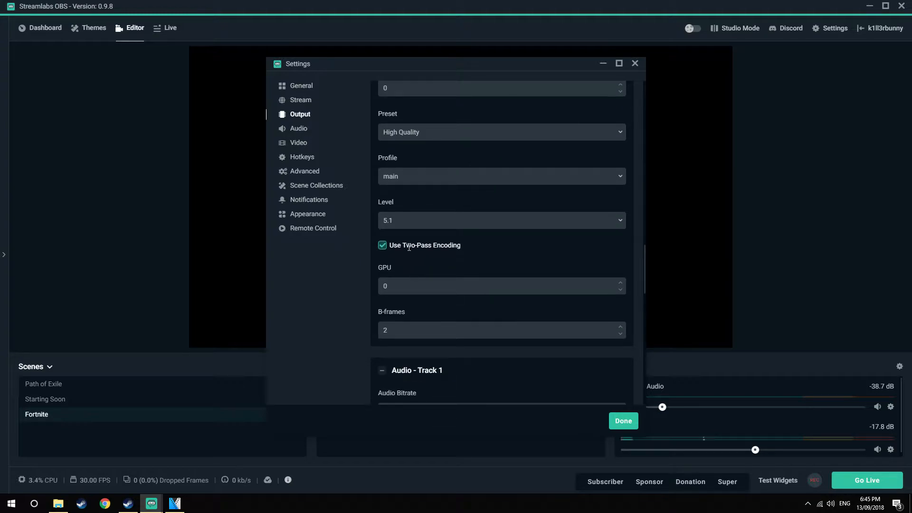
# Compare the recording encoder settings with the streaming ones and check which audio track the recording uses
pyautogui.scroll(10, 467, 279)
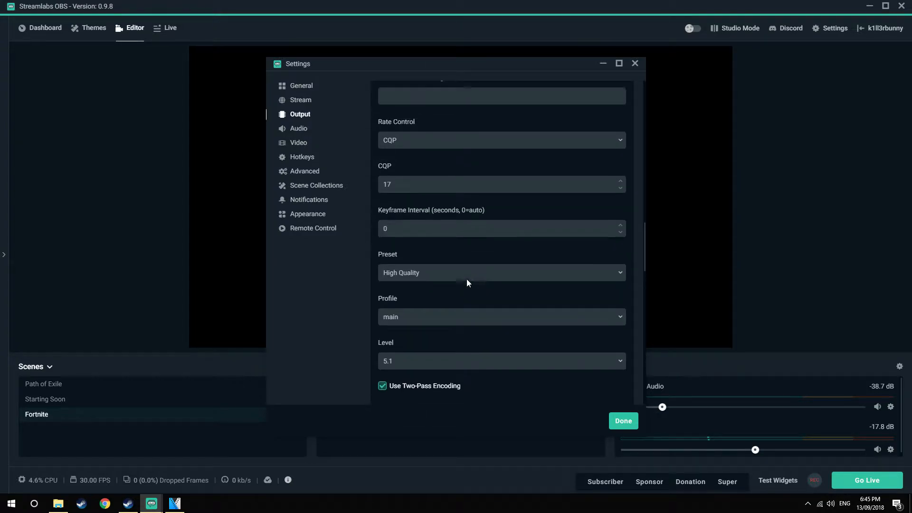
pyautogui.scroll(5, 478, 283)
pyautogui.scroll(-2, 437, 231)
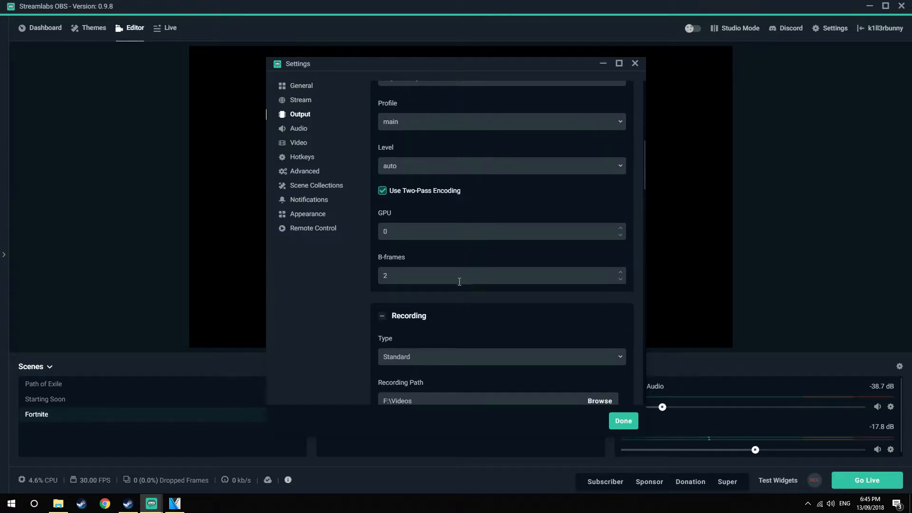
pyautogui.scroll(-7, 490, 306)
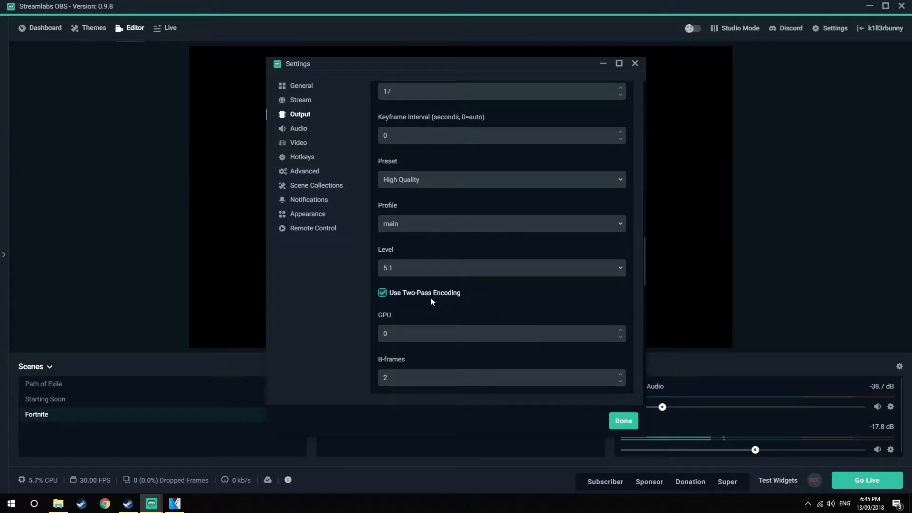
pyautogui.scroll(15, 475, 285)
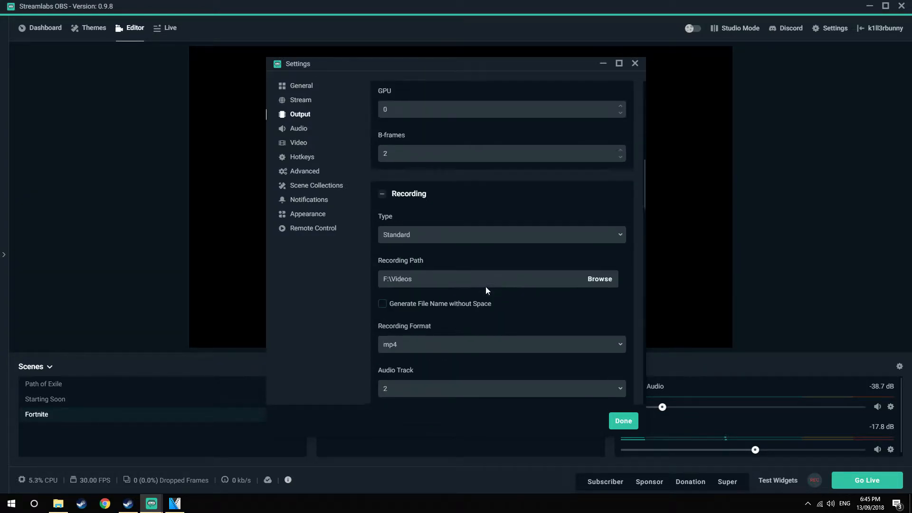
pyautogui.scroll(-15, 430, 253)
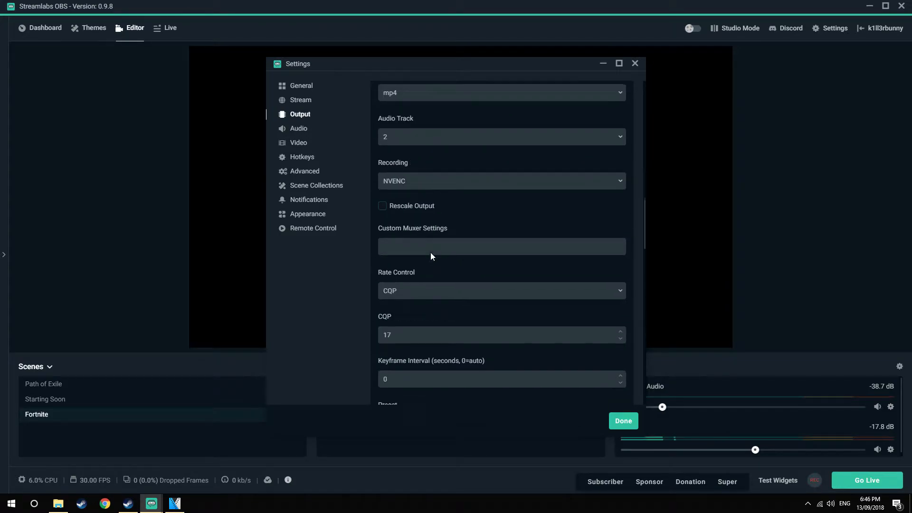
pyautogui.scroll(-4, 431, 255)
pyautogui.scroll(15, 431, 256)
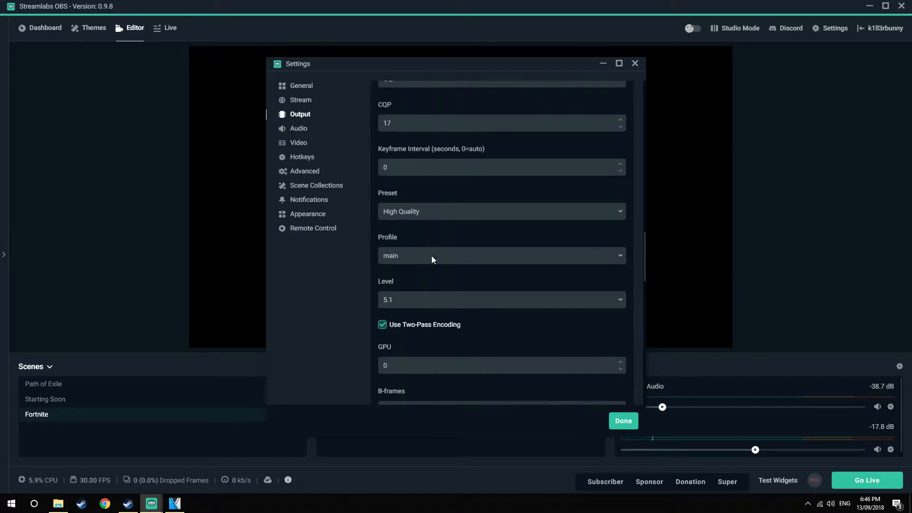
pyautogui.scroll(3, 432, 254)
pyautogui.scroll(-6, 431, 254)
pyautogui.scroll(-5, 429, 254)
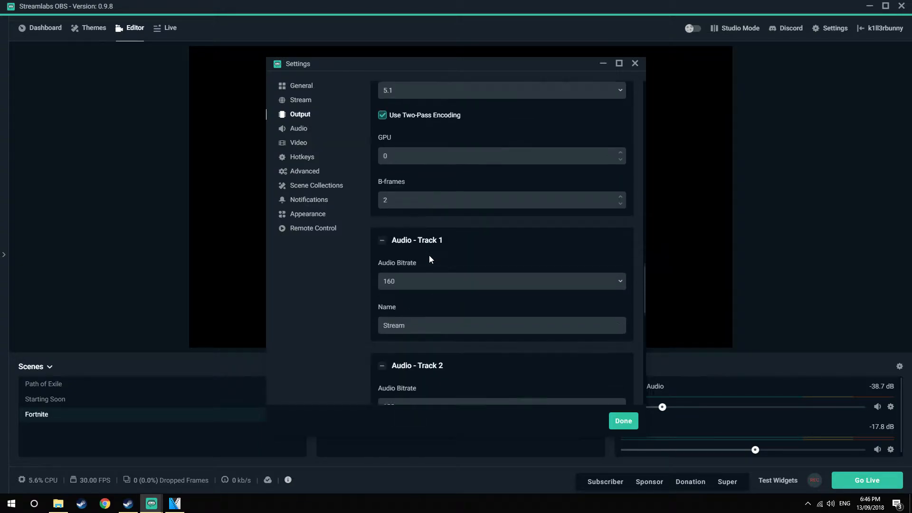
pyautogui.scroll(1, 429, 256)
pyautogui.scroll(-1, 431, 258)
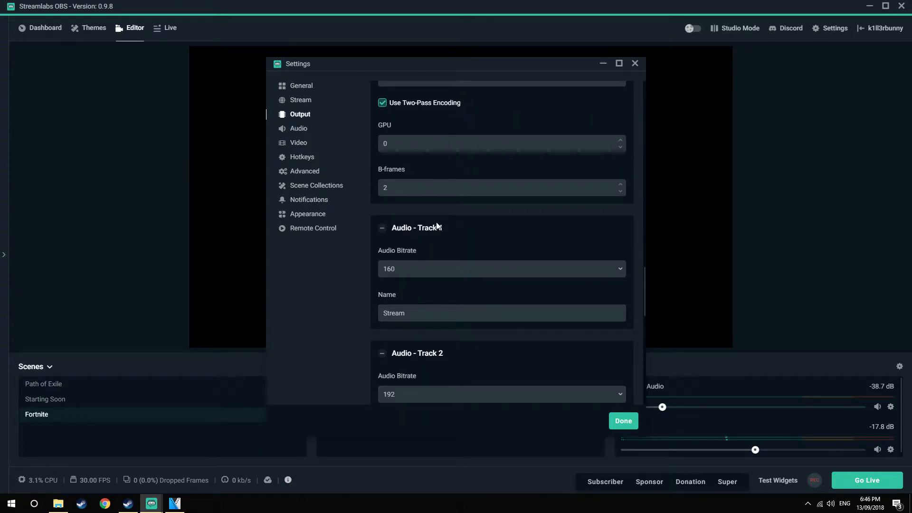
pyautogui.scroll(7, 442, 248)
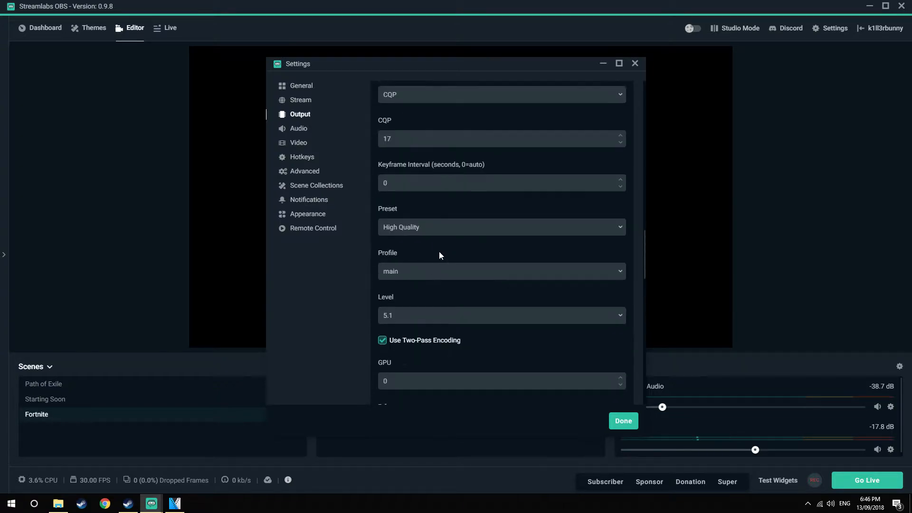
pyautogui.scroll(1, 438, 254)
pyautogui.scroll(3, 427, 242)
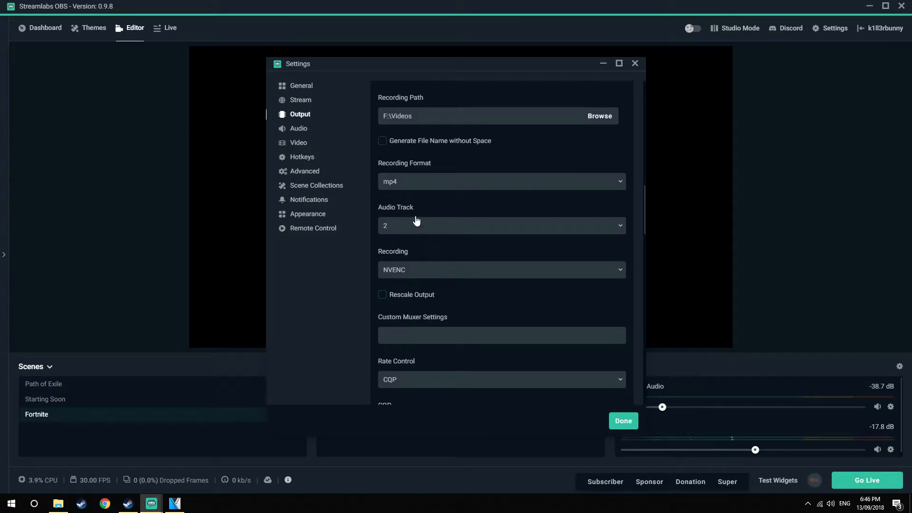
# Examine the names assigned to audio tracks 1 and 2
pyautogui.scroll(-10, 406, 234)
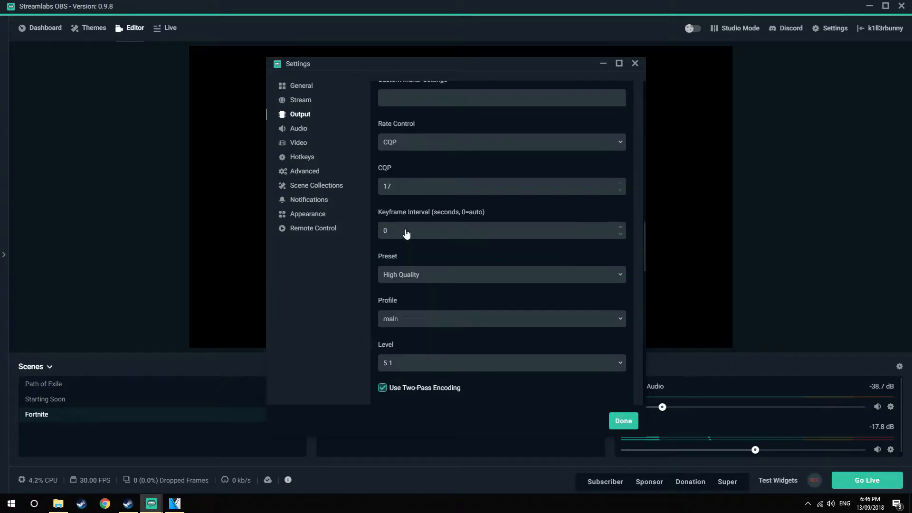
pyautogui.doubleClick(399, 218)
pyautogui.click(432, 338)
pyautogui.moveTo(432, 338); pyautogui.dragTo(385, 335)
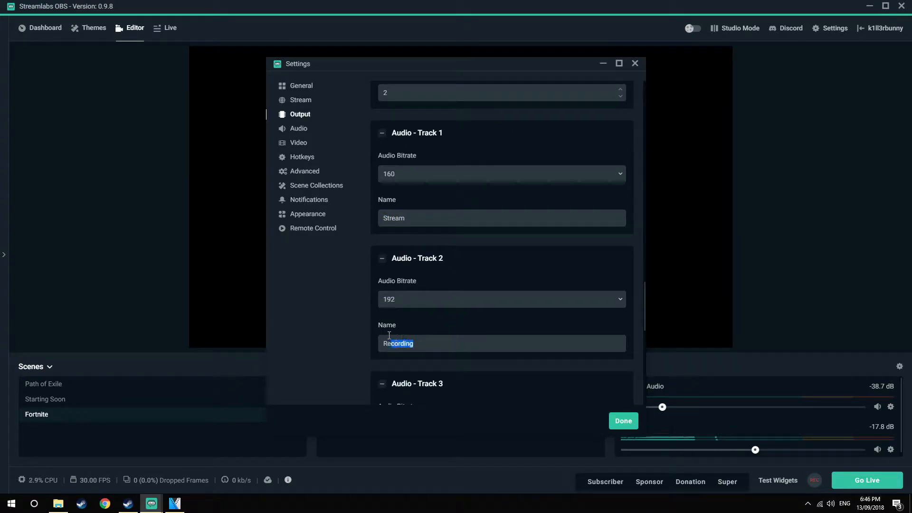
# Choose an audio bitrate of 160 for Track 1 and view the bitrate options for Track 2
pyautogui.click(403, 180)
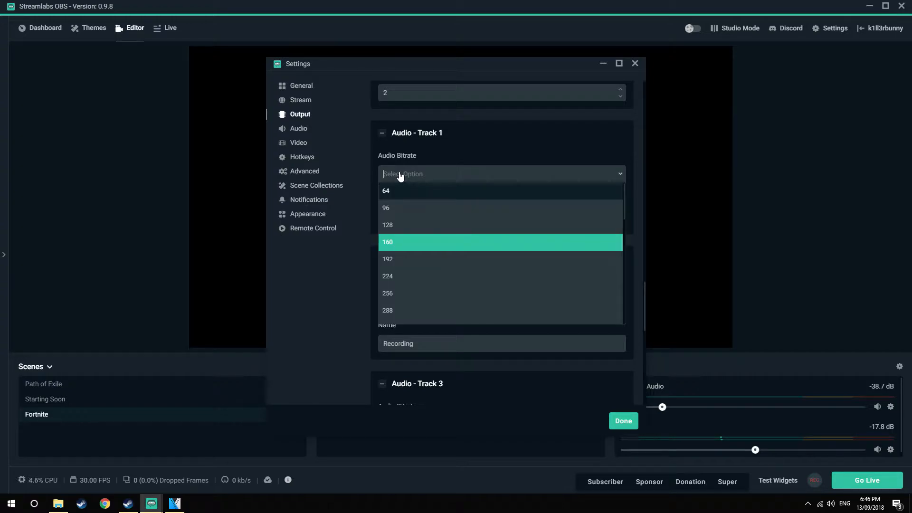
pyautogui.click(399, 247)
pyautogui.click(414, 298)
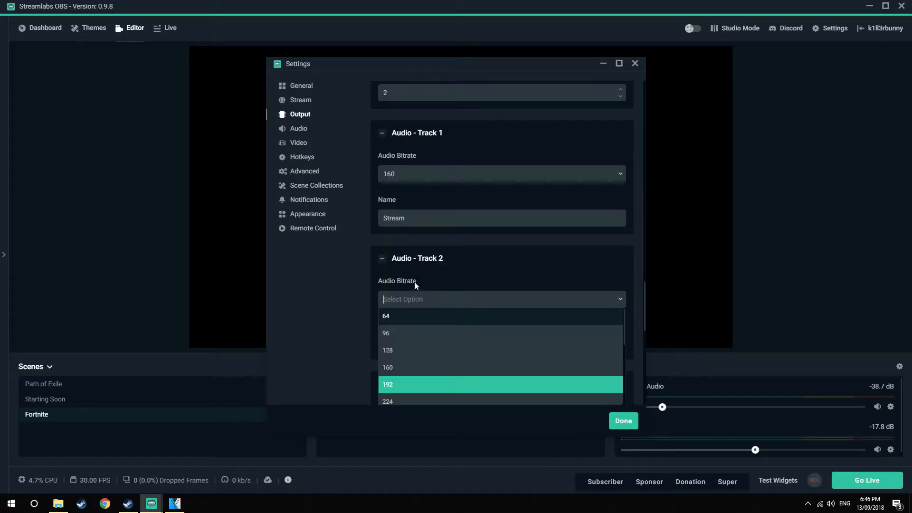
pyautogui.click(399, 180)
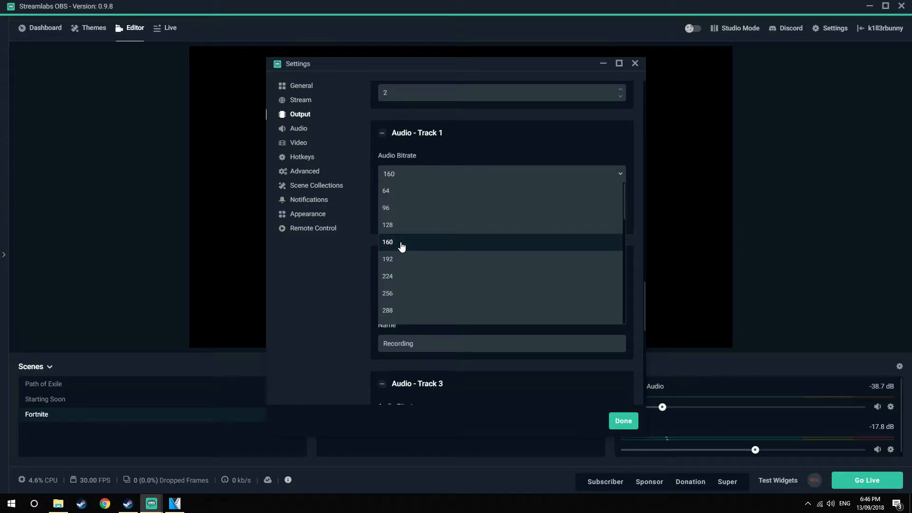
pyautogui.click(402, 245)
pyautogui.click(429, 298)
pyautogui.click(439, 264)
pyautogui.scroll(-1, 439, 264)
pyautogui.scroll(3, 439, 264)
pyautogui.scroll(1, 497, 269)
# In the Audio settings, choose Headset Earphone (Corsair USB Dolby 7.1 Adapter) as Desktop Audio Device 1
pyautogui.moveTo(525, 67); pyautogui.dragTo(483, 65)
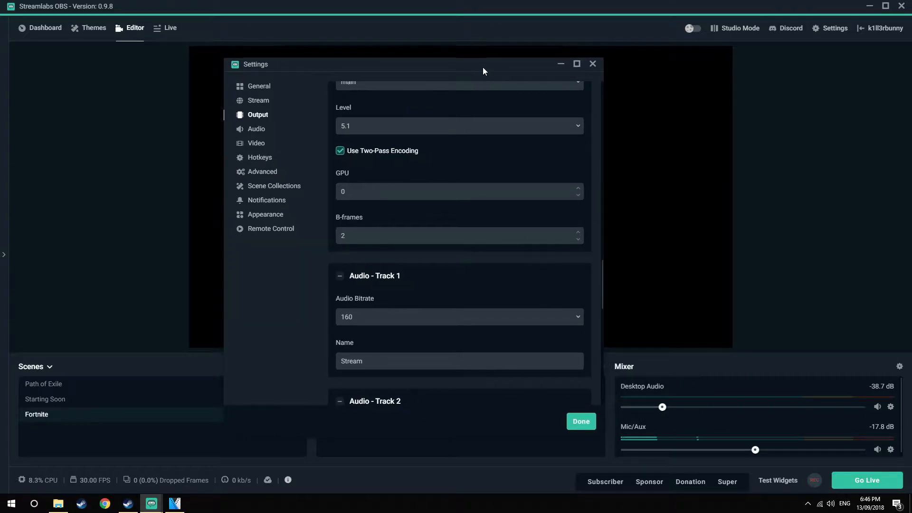
pyautogui.click(262, 144)
pyautogui.click(266, 133)
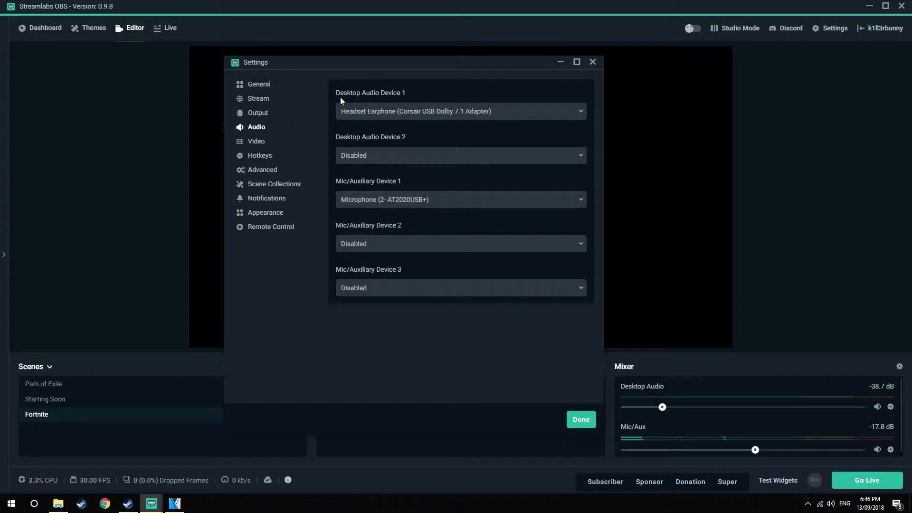
pyautogui.click(362, 112)
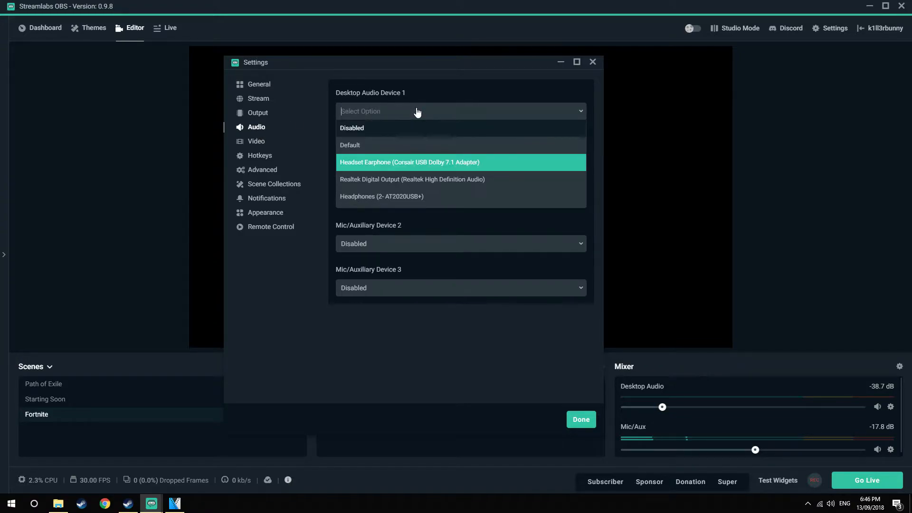
pyautogui.click(404, 164)
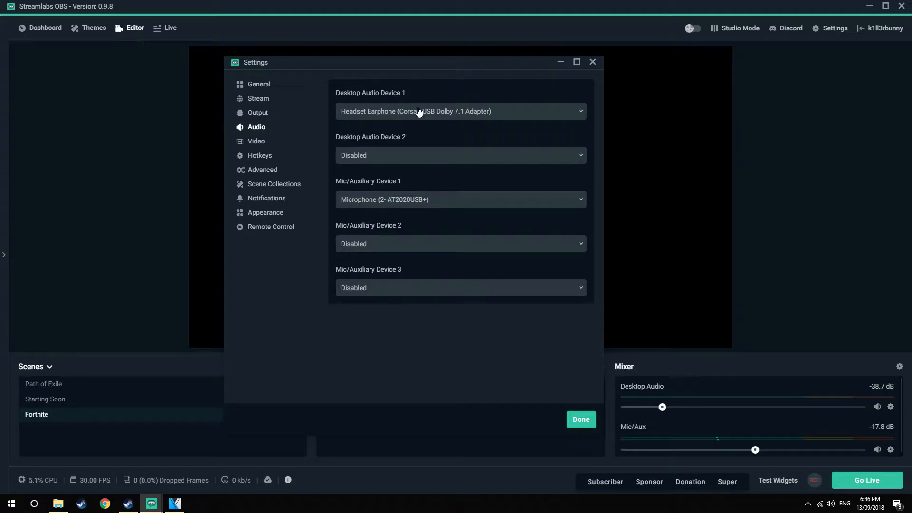
# Check the device options for Desktop Audio Device 1 and Mic/Auxiliary Device 1, and close the settings
pyautogui.click(424, 112)
pyautogui.click(420, 84)
pyautogui.click(451, 206)
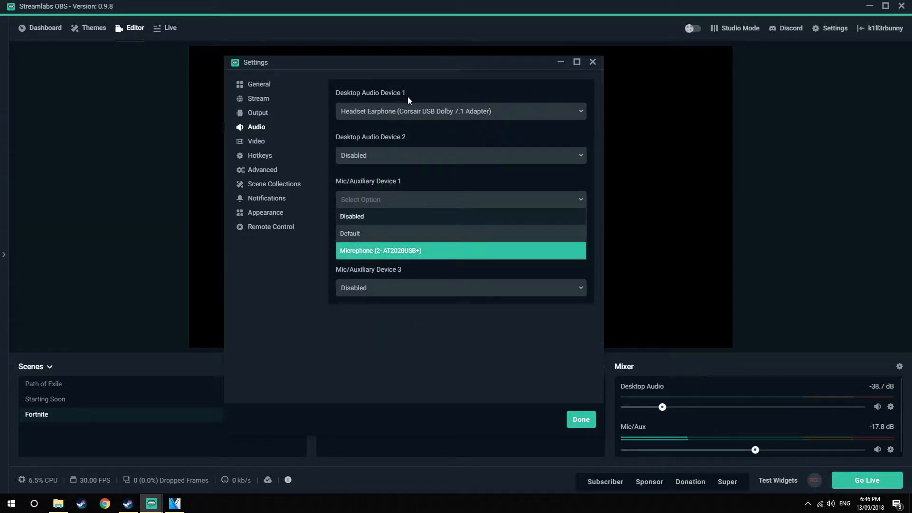
pyautogui.click(411, 71)
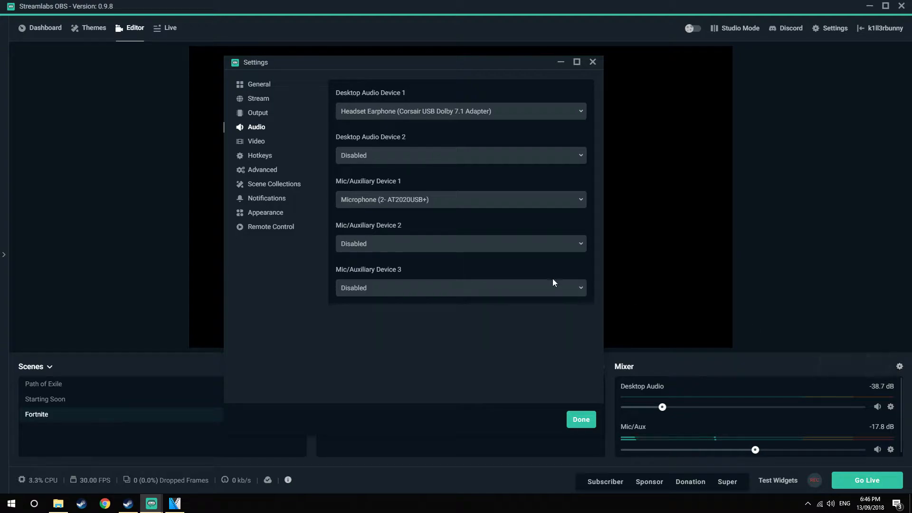
pyautogui.click(578, 421)
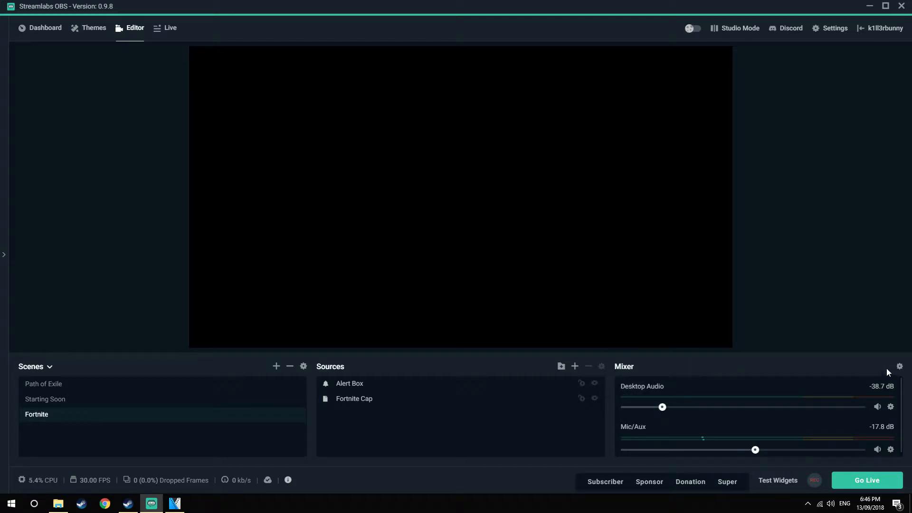
# Open the mixer's advanced audio settings and view the audio monitoring options for Desktop Audio
pyautogui.click(899, 367)
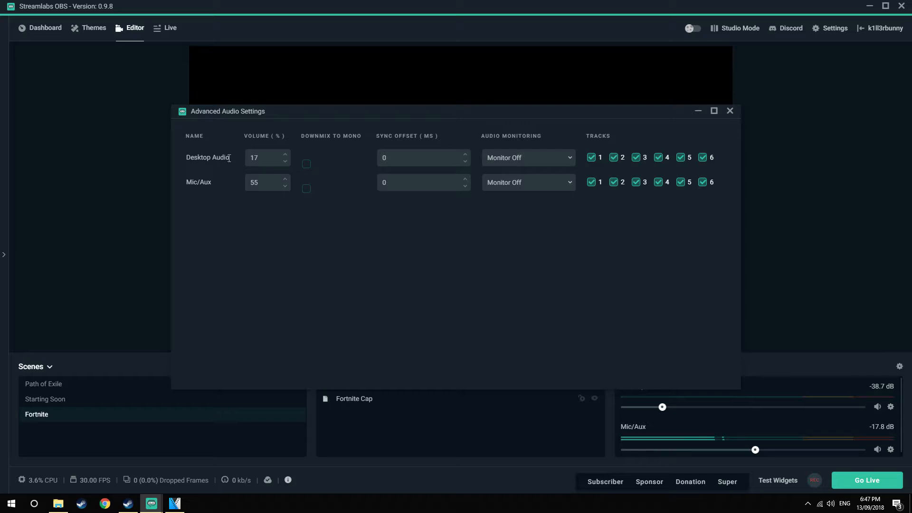
pyautogui.click(529, 161)
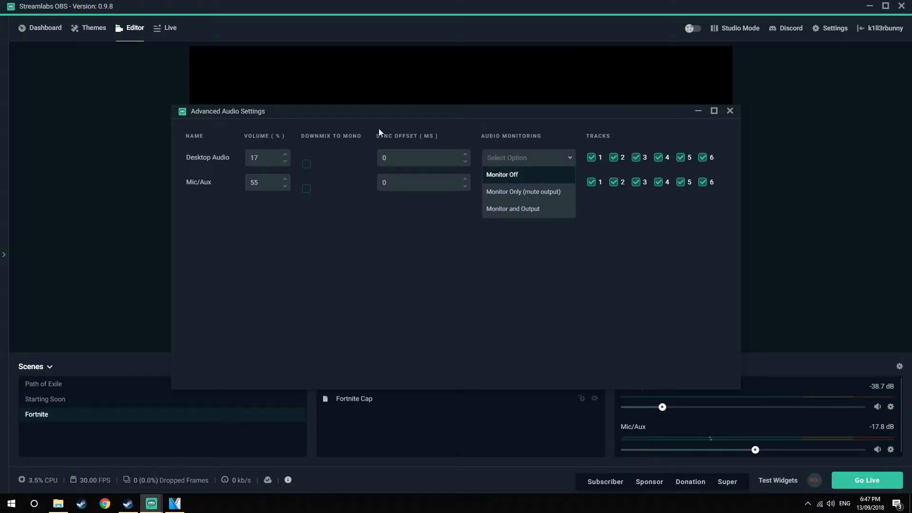
pyautogui.click(423, 139)
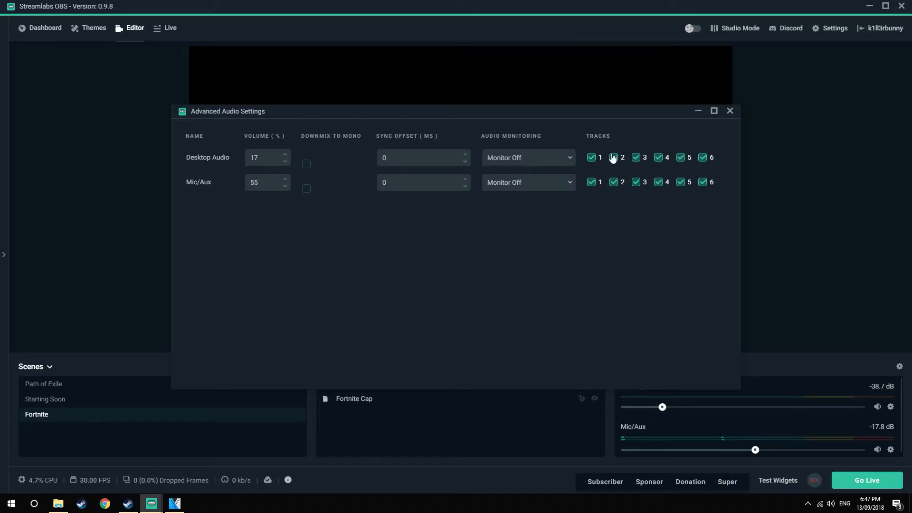
# Toggle Track 2 for the Mic/Aux source and close the advanced audio settings
pyautogui.click(614, 182)
pyautogui.click(613, 182)
pyautogui.click(614, 182)
pyautogui.click(733, 112)
# In the Video settings, choose 1920x1080 as the base (canvas) resolution
pyautogui.click(831, 29)
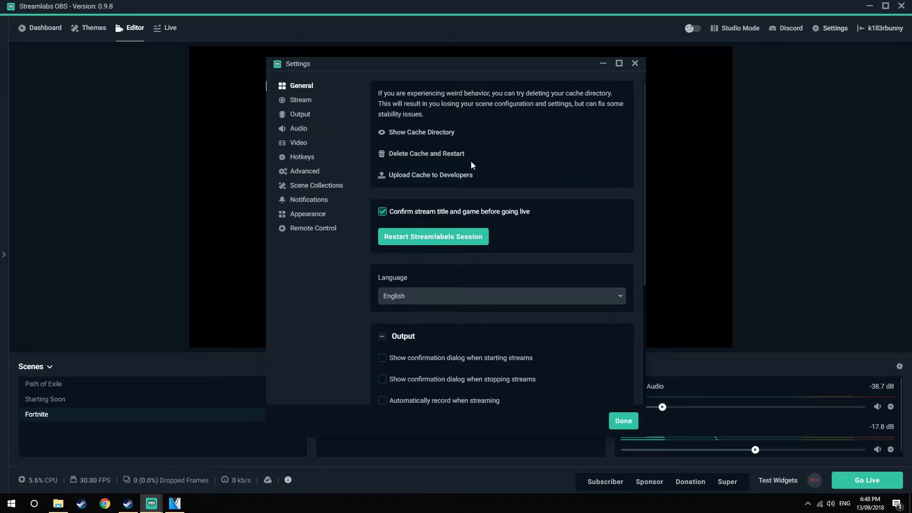
pyautogui.click(301, 144)
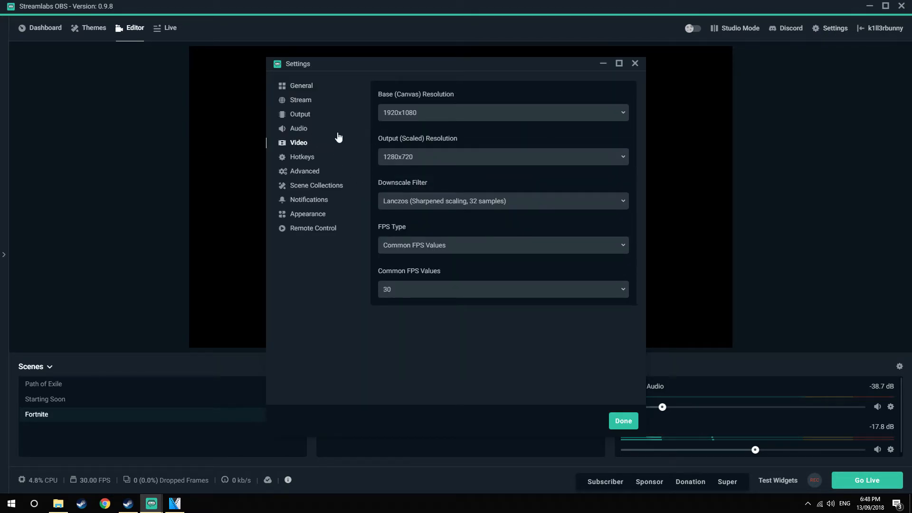
pyautogui.click(298, 132)
pyautogui.click(298, 144)
pyautogui.click(417, 112)
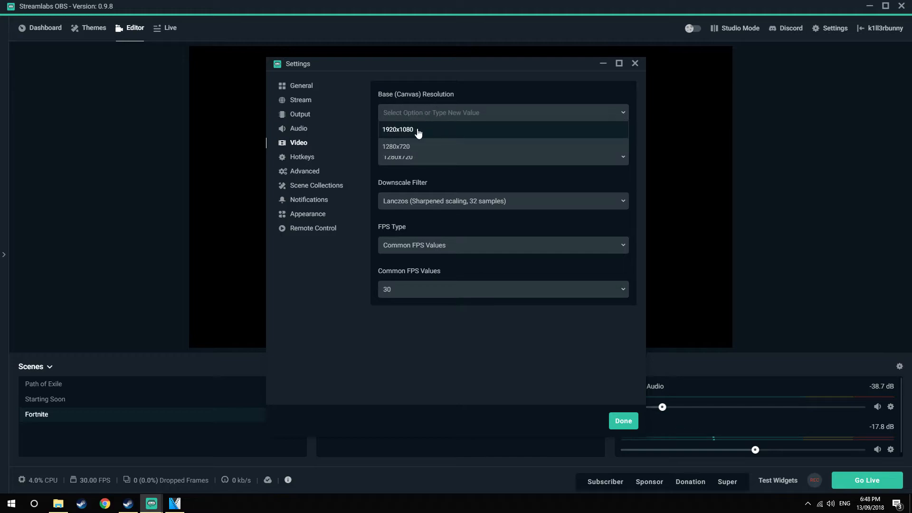
pyautogui.click(416, 127)
pyautogui.click(407, 129)
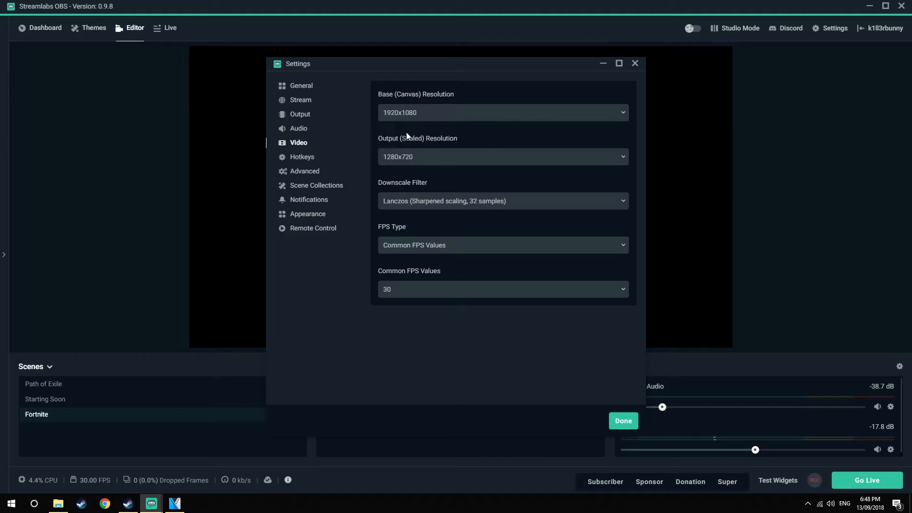
# Choose 1280x720 as the output (scaled) resolution and Lanczos (Sharpened scaling, 32 samples) as the downscale filter
pyautogui.click(416, 164)
pyautogui.click(399, 224)
pyautogui.click(432, 157)
pyautogui.click(406, 225)
pyautogui.click(419, 201)
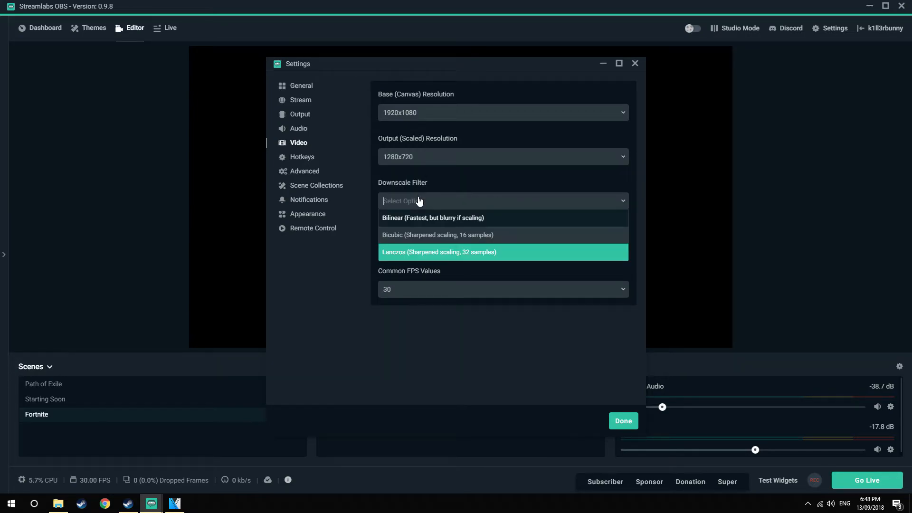
pyautogui.click(426, 251)
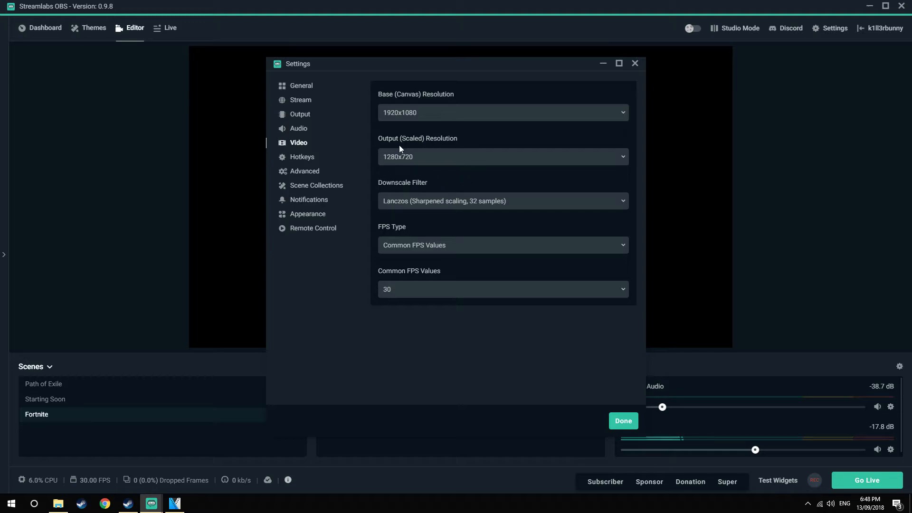
pyautogui.click(401, 157)
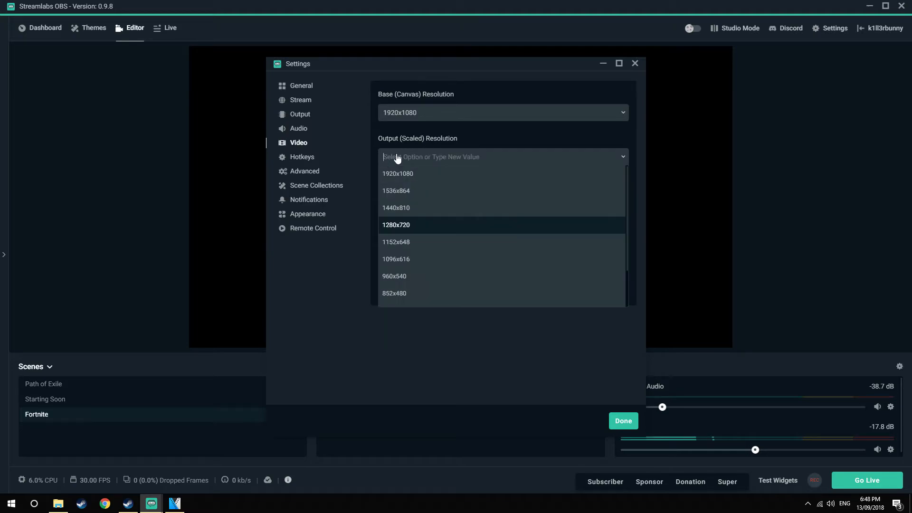
pyautogui.click(408, 228)
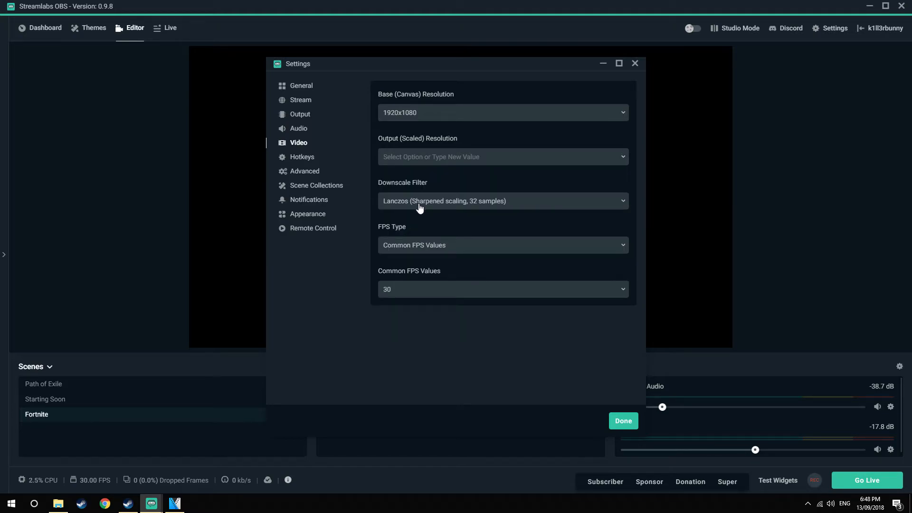
pyautogui.click(420, 206)
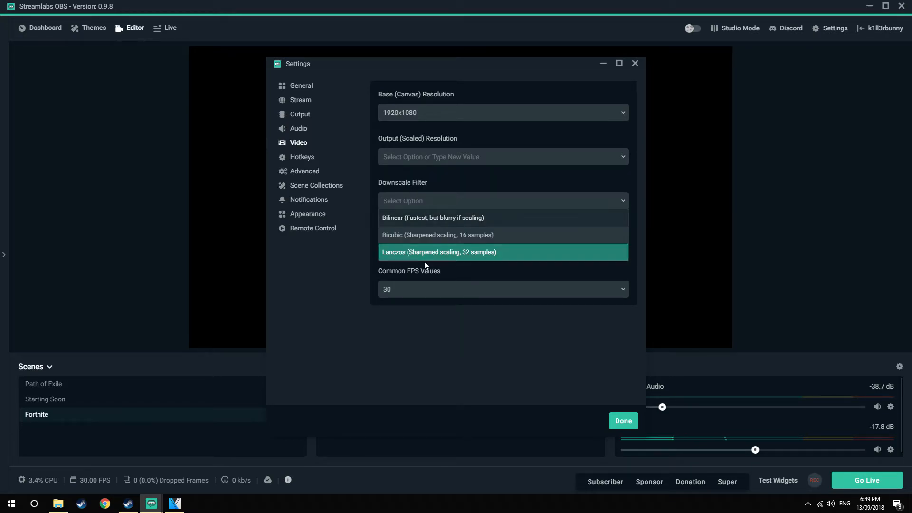
pyautogui.click(471, 254)
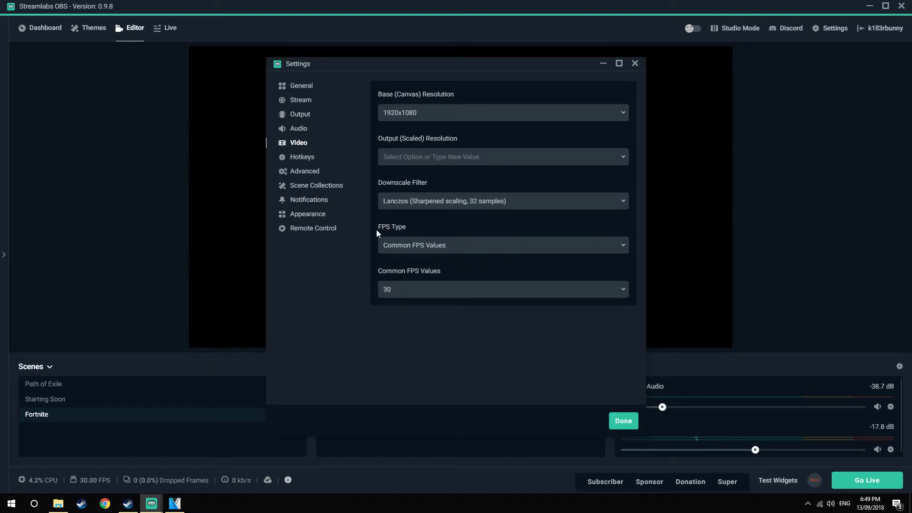
# Review the common FPS values and choose 30
pyautogui.click(469, 295)
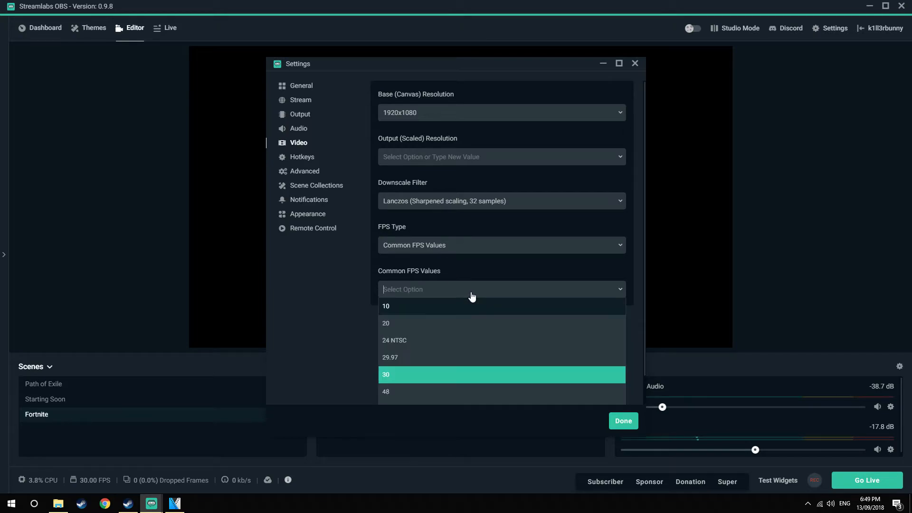
pyautogui.scroll(-1, 443, 385)
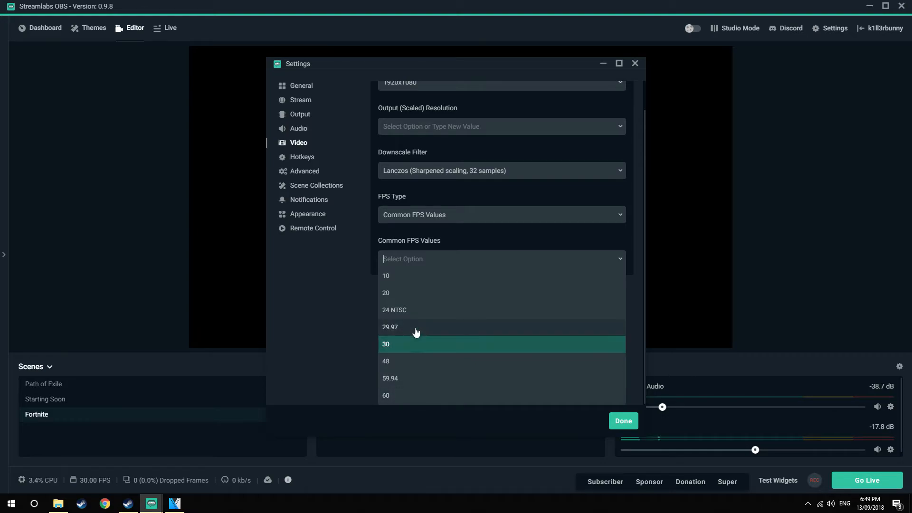
pyautogui.click(390, 345)
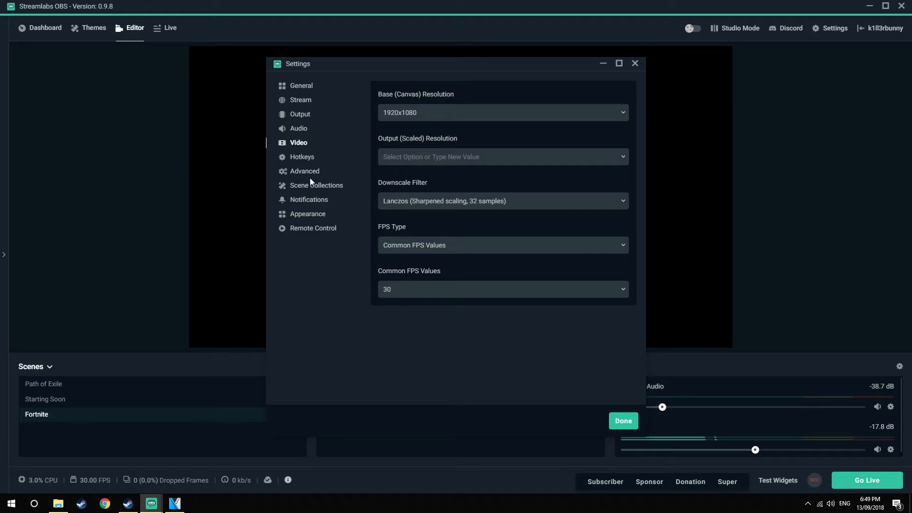
# Look through the Hotkeys, Advanced, Scene Collections, Notifications, Appearance and Remote Control settings
pyautogui.click(309, 160)
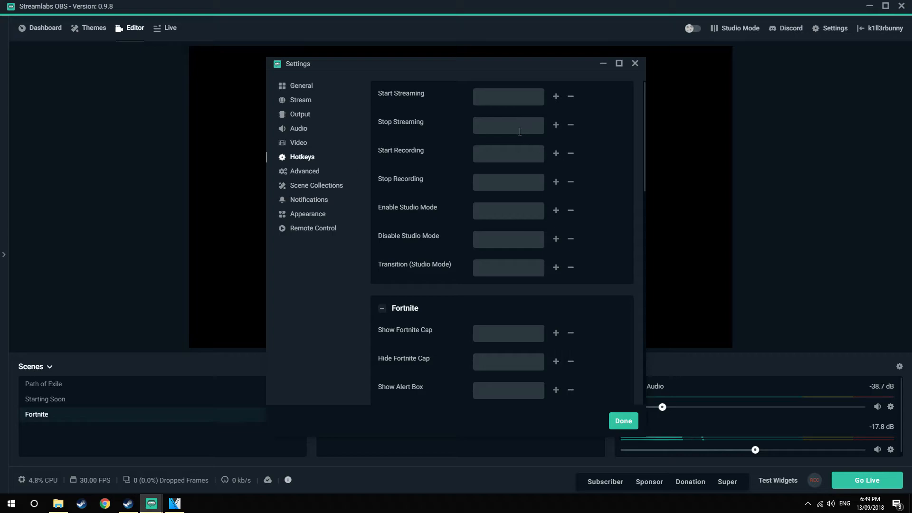
pyautogui.scroll(-1, 491, 248)
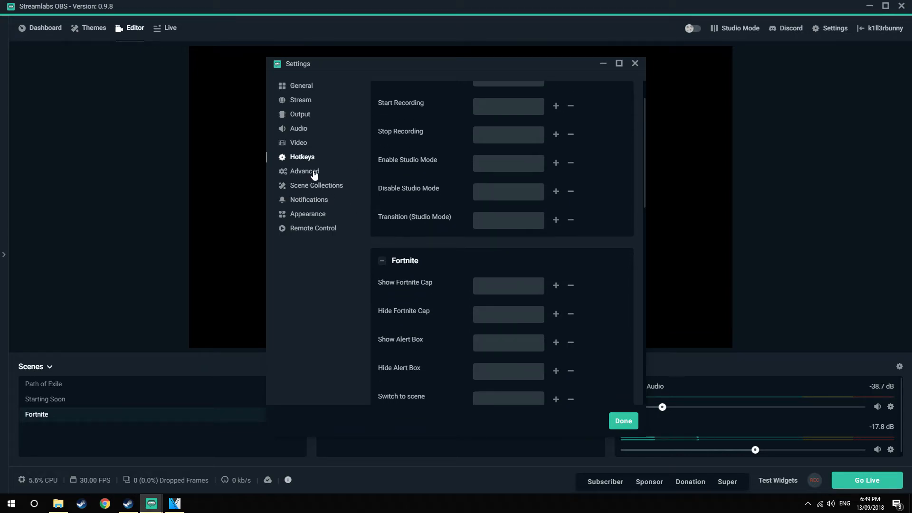
pyautogui.click(310, 175)
pyautogui.scroll(1, 437, 235)
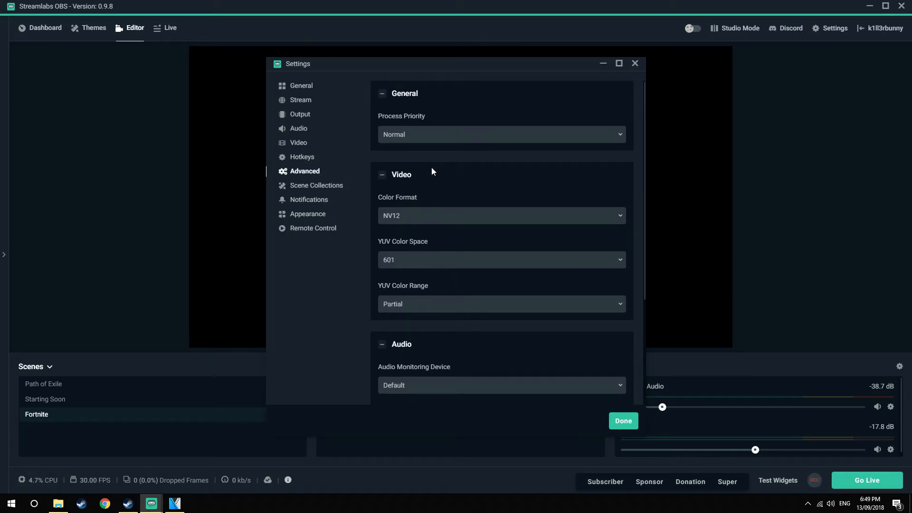
pyautogui.scroll(-3, 434, 180)
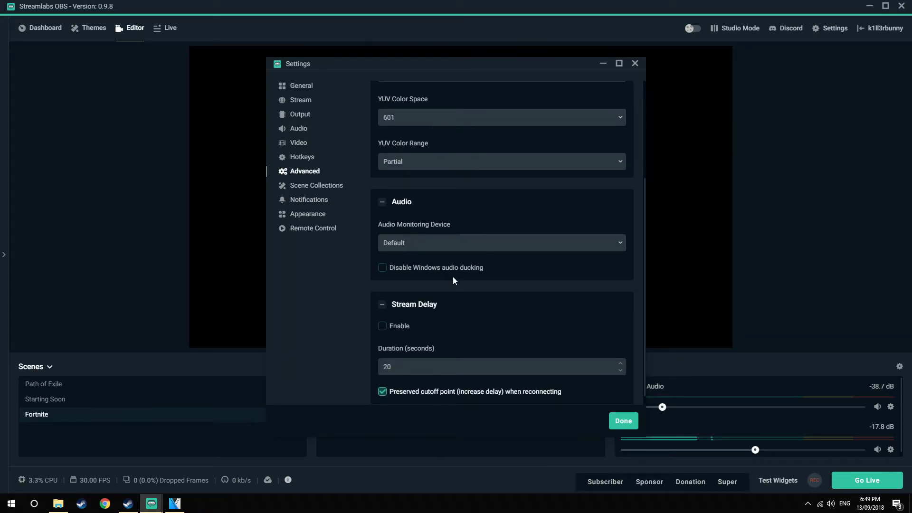
pyautogui.click(307, 185)
pyautogui.click(313, 200)
pyautogui.click(320, 221)
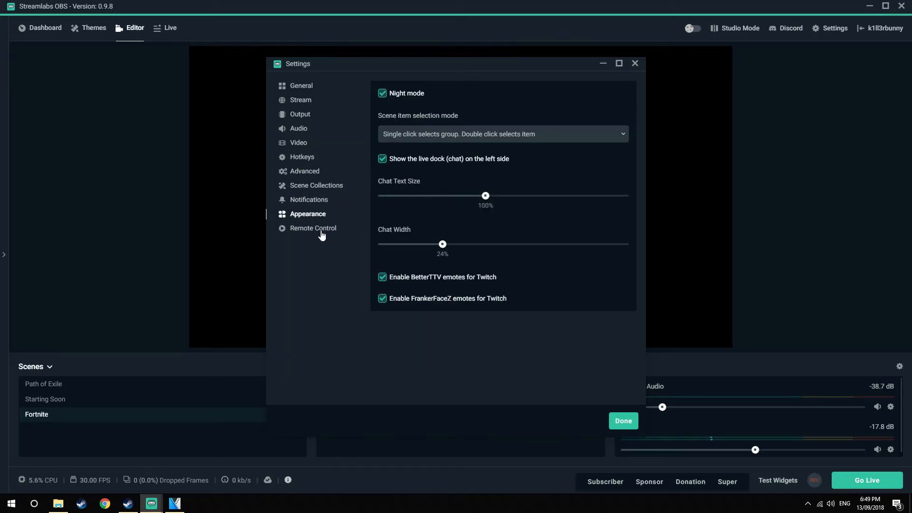
pyautogui.click(319, 232)
pyautogui.click(314, 216)
pyautogui.click(327, 230)
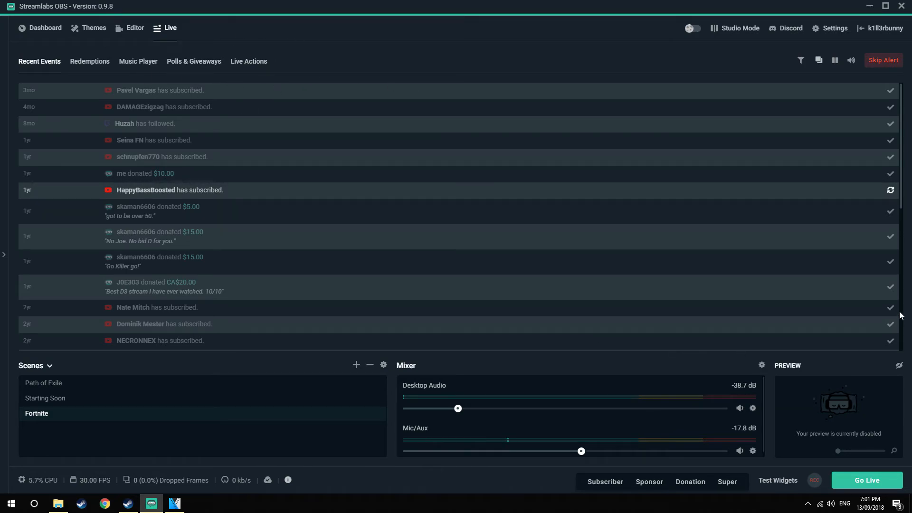
# Enable the stream preview in the Live view and enlarge its display size
pyautogui.click(899, 366)
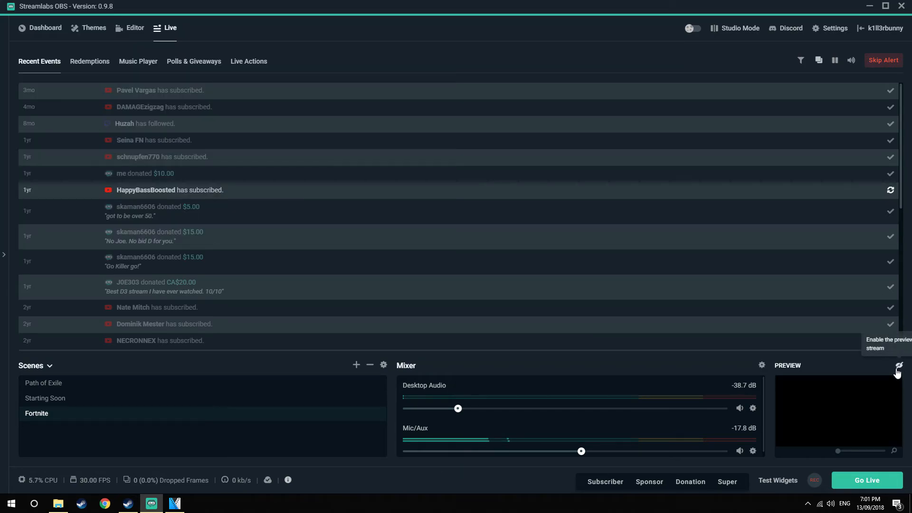
pyautogui.click(855, 454)
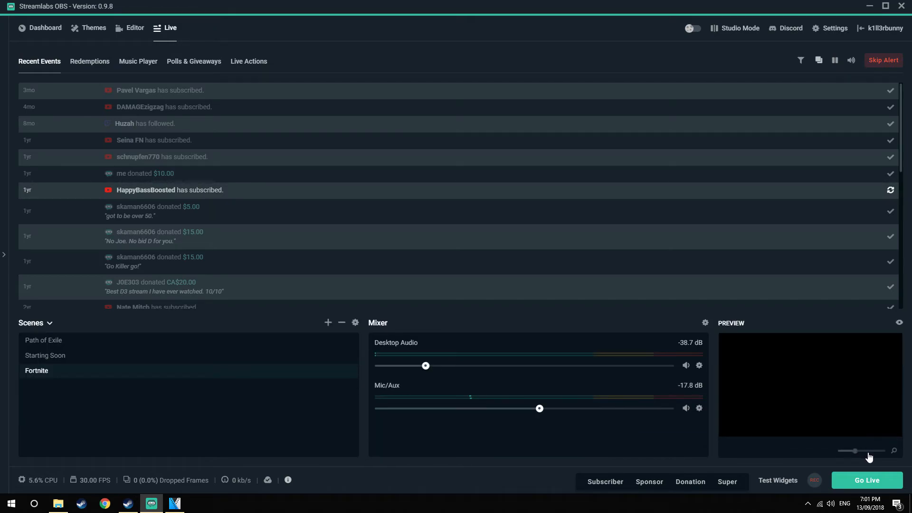
pyautogui.moveTo(868, 452); pyautogui.dragTo(862, 452)
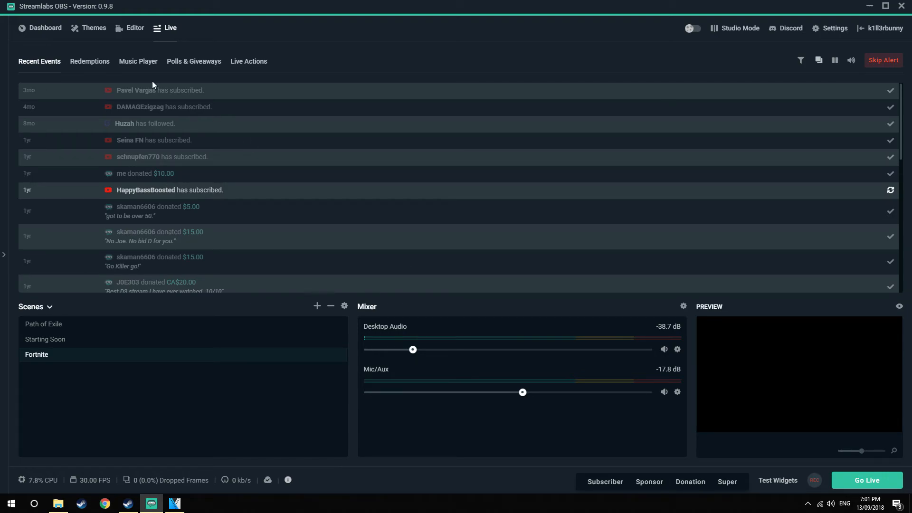
pyautogui.moveTo(182, 91); pyautogui.dragTo(234, 92)
pyautogui.click(232, 94)
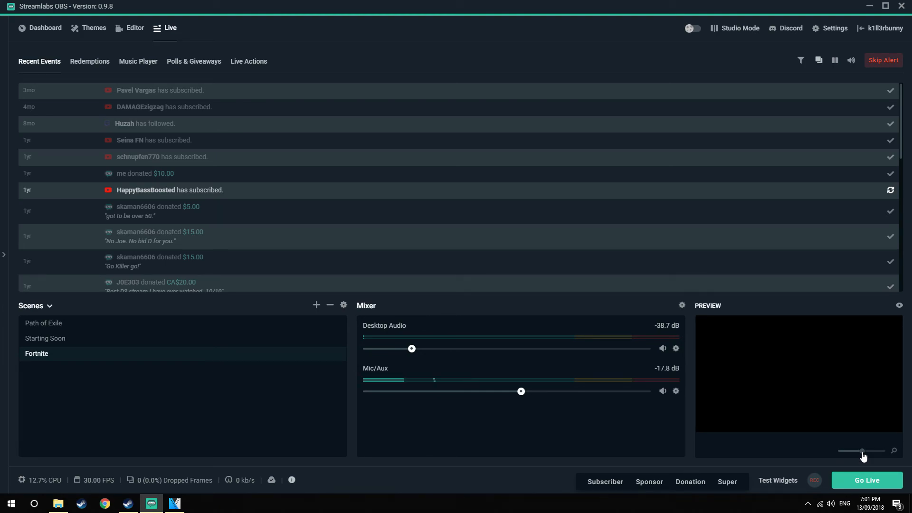
# Switch the stream preview off and on again, and leave it disabled
pyautogui.click(900, 305)
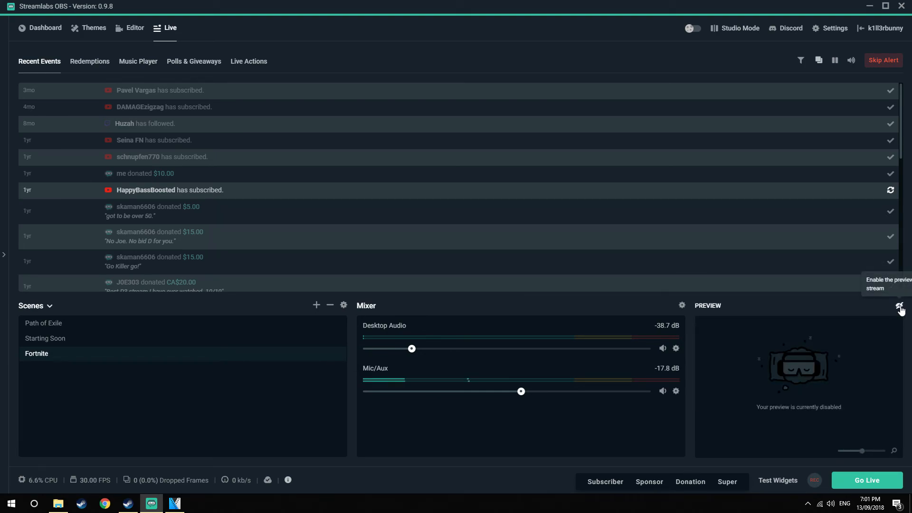
pyautogui.click(900, 307)
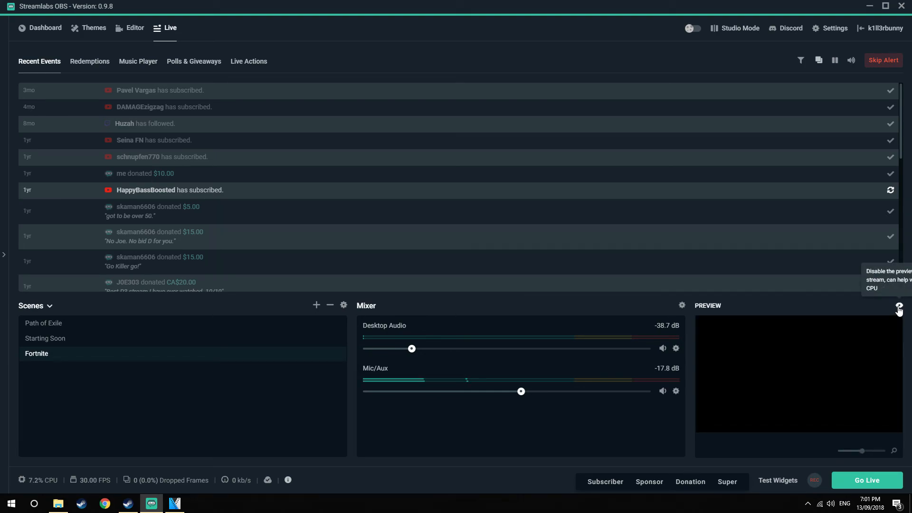
pyautogui.click(900, 306)
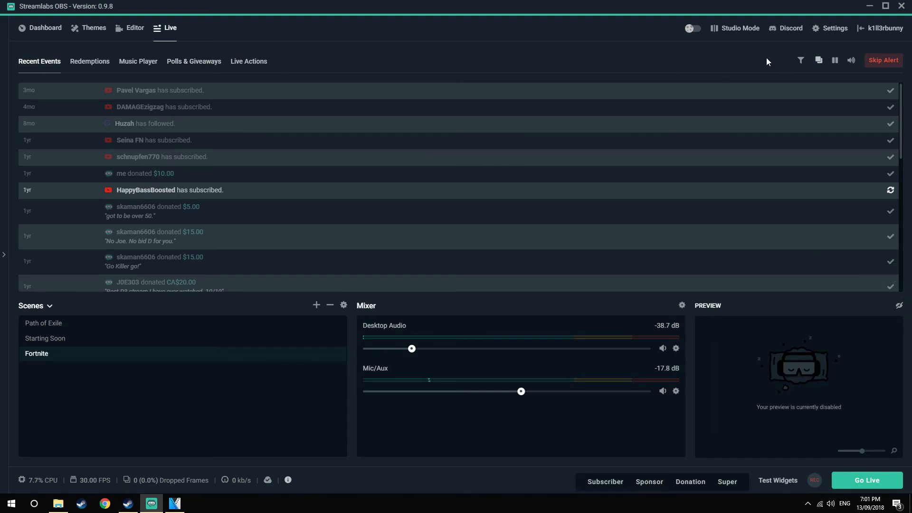
# Look through the Redemptions, Polls & Giveaways, Music Player and Live Actions pages, and return to Recent Events
pyautogui.click(90, 66)
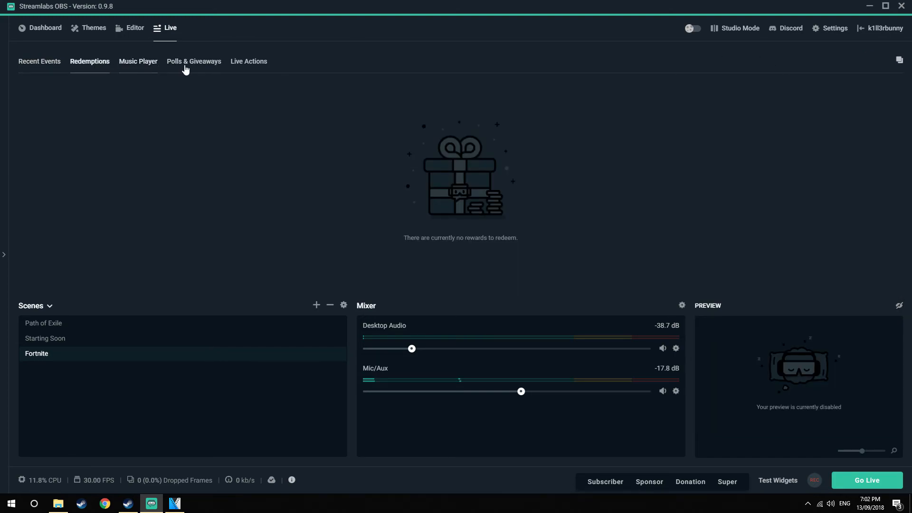
pyautogui.click(211, 69)
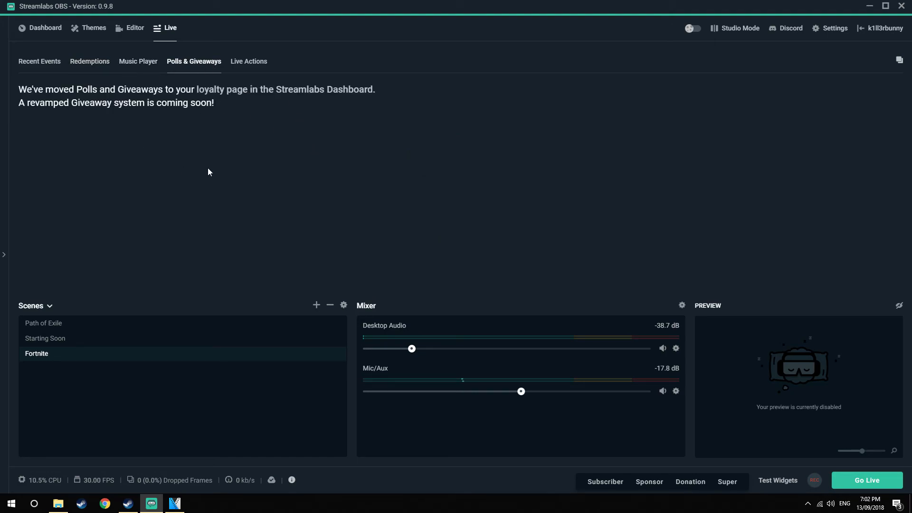
pyautogui.click(95, 65)
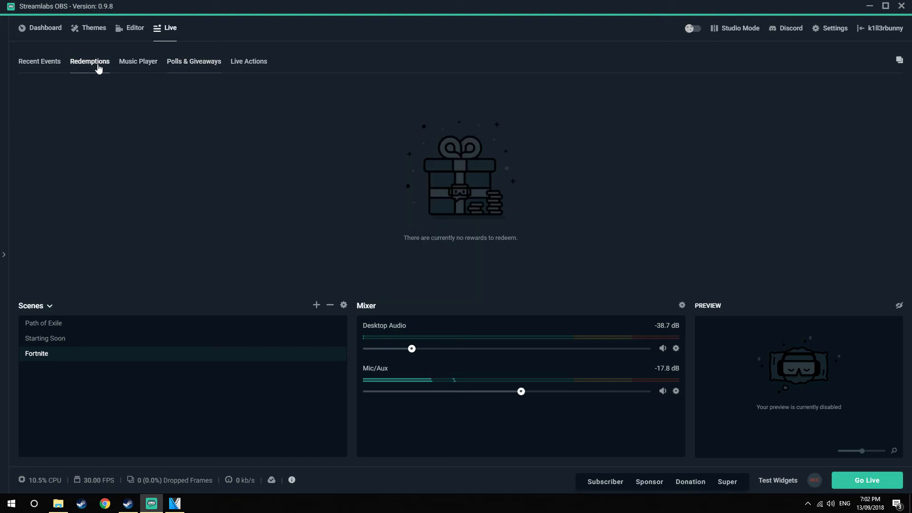
pyautogui.click(124, 65)
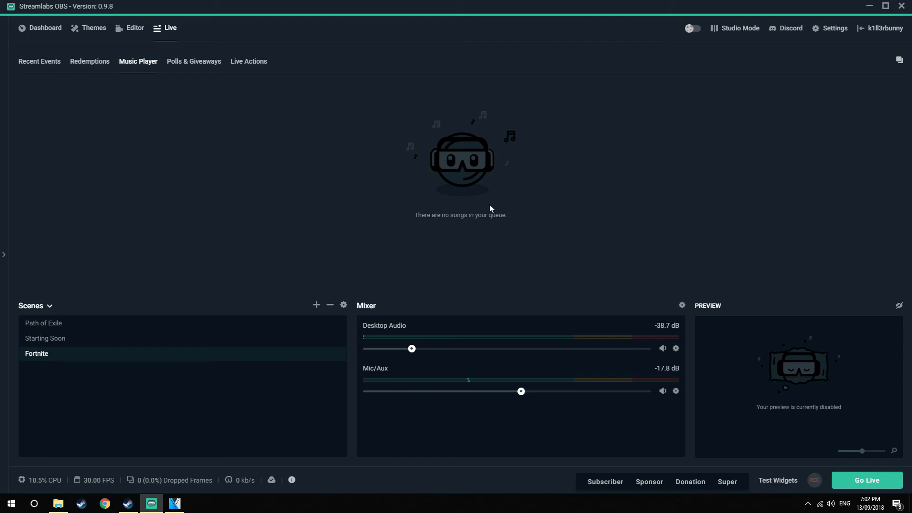
pyautogui.click(250, 63)
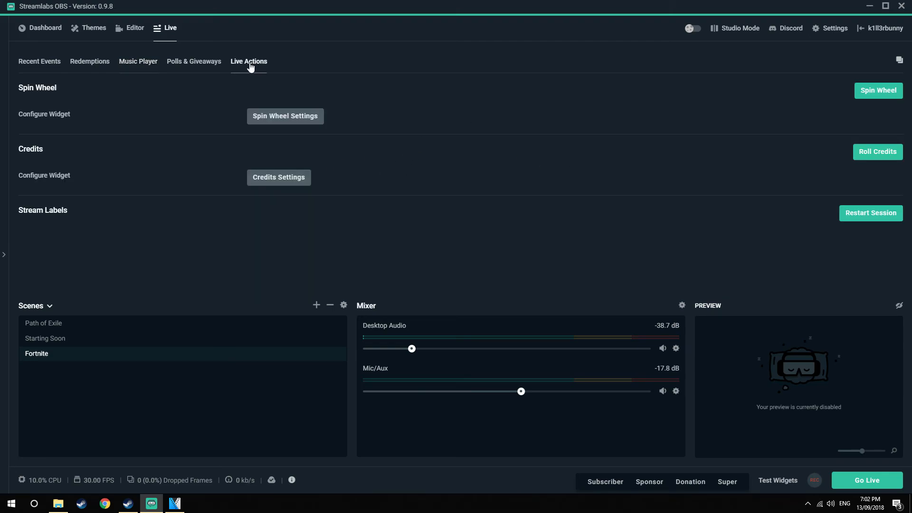
pyautogui.moveTo(65, 86); pyautogui.dragTo(22, 87)
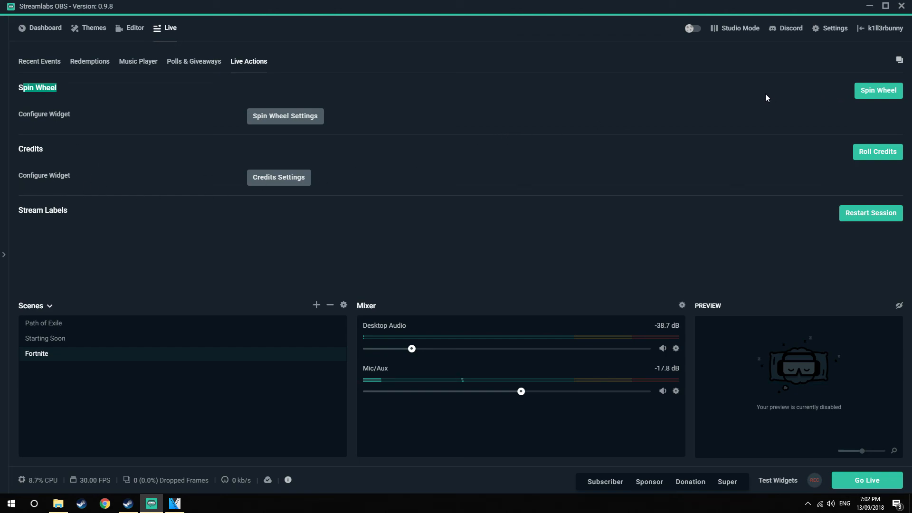
pyautogui.click(39, 61)
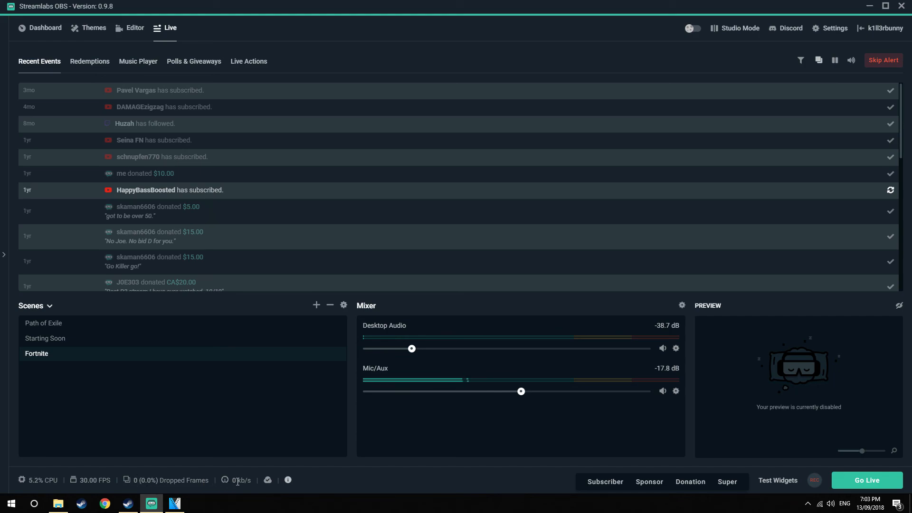
pyautogui.moveTo(272, 480)
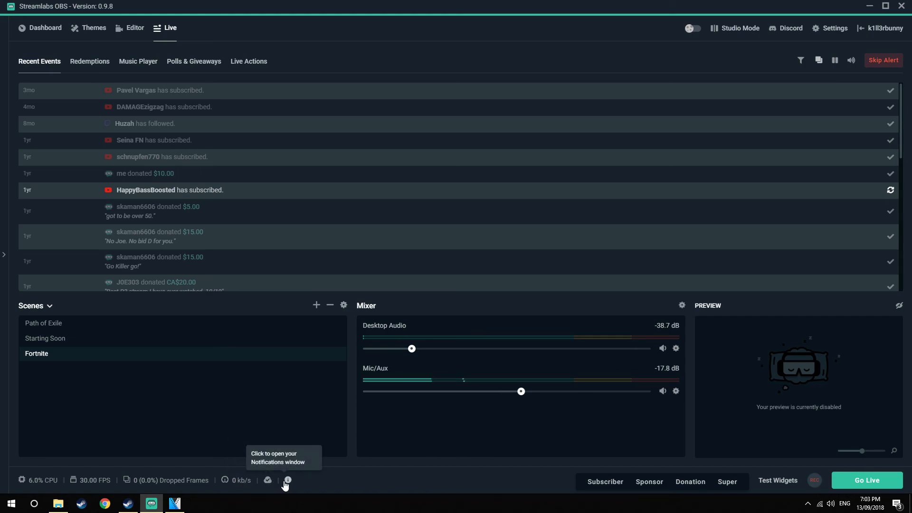